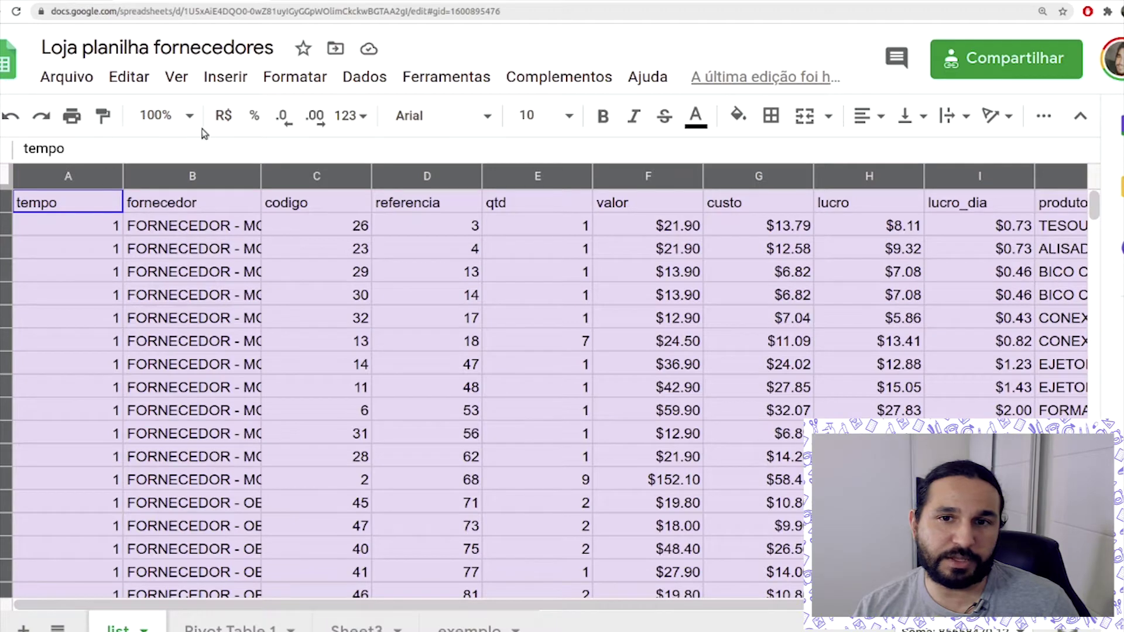
Create a filter over the selected supplier data in the list sheet.
left_click(362, 78)
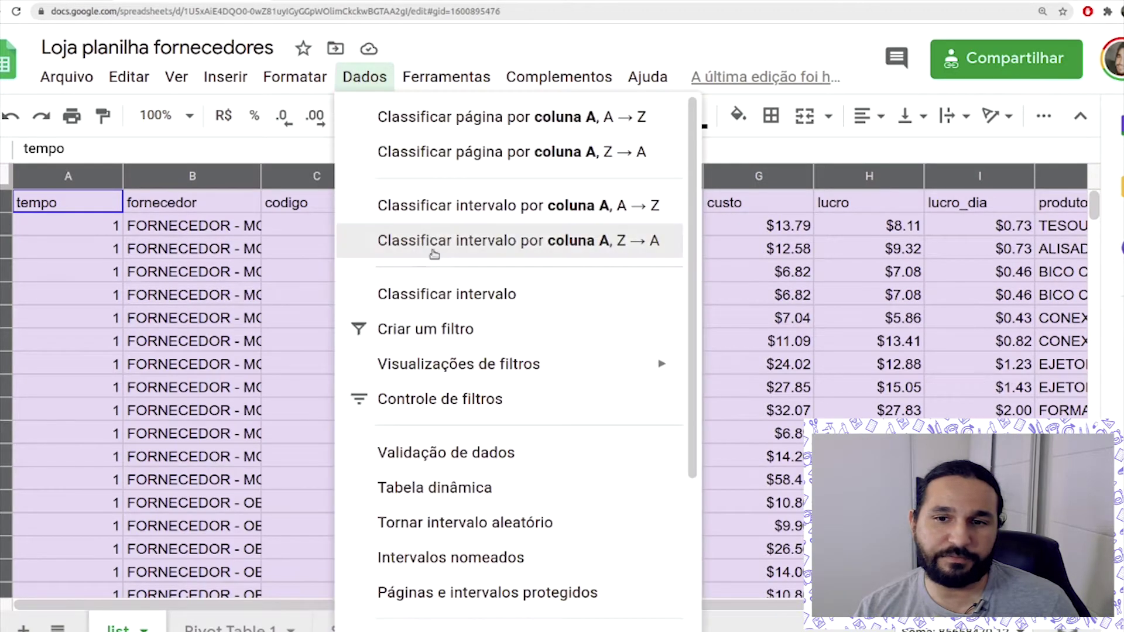
left_click(444, 329)
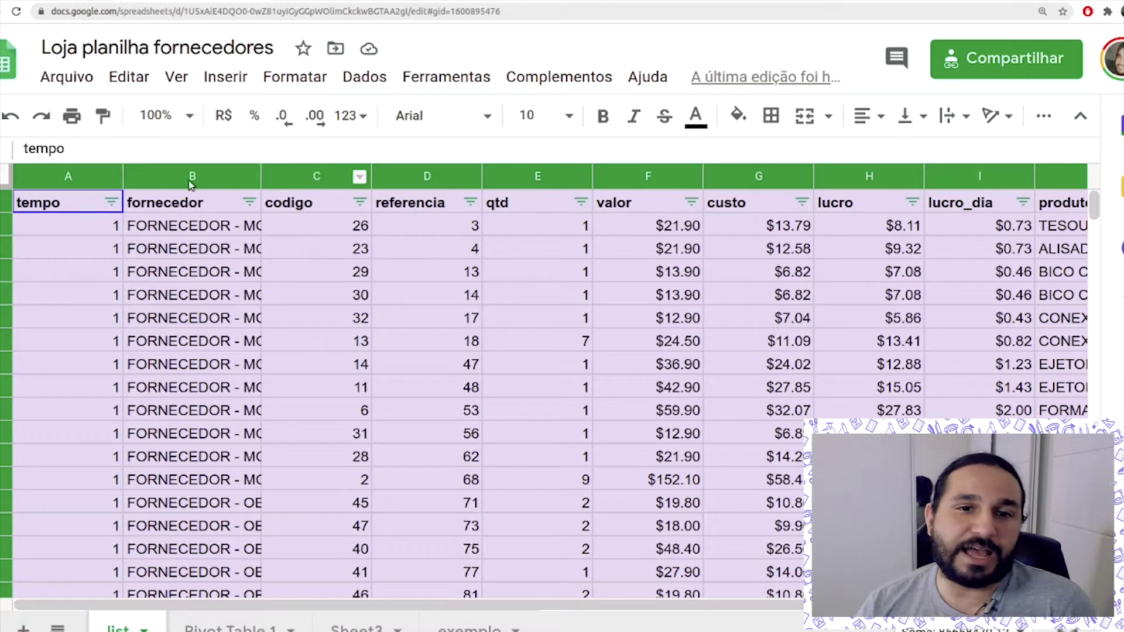
left_click(148, 252)
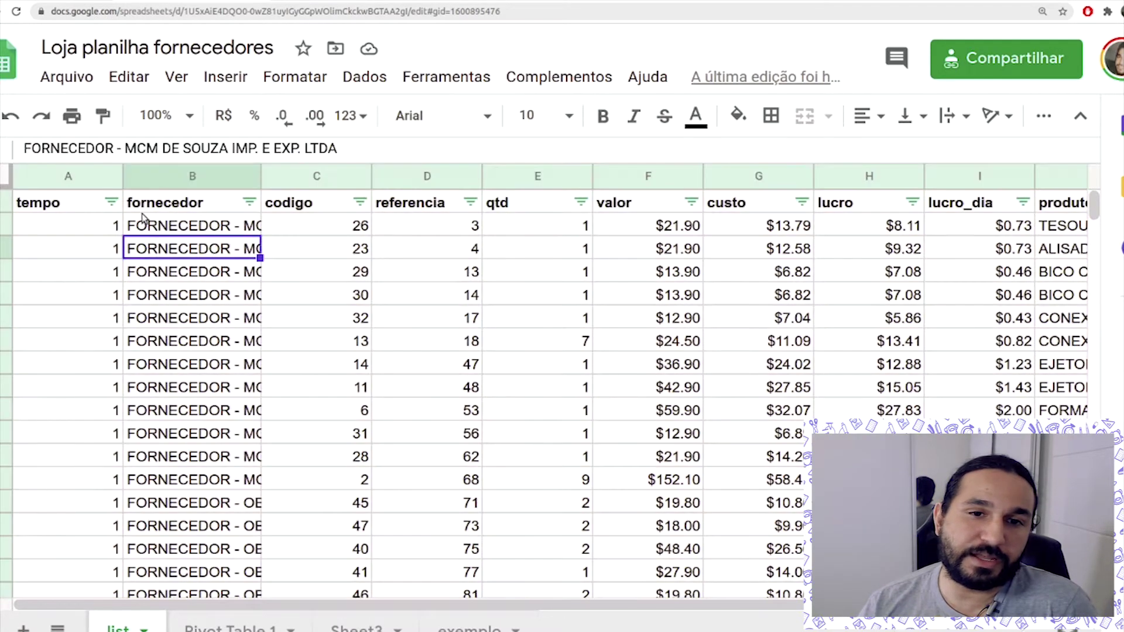
left_click(72, 209)
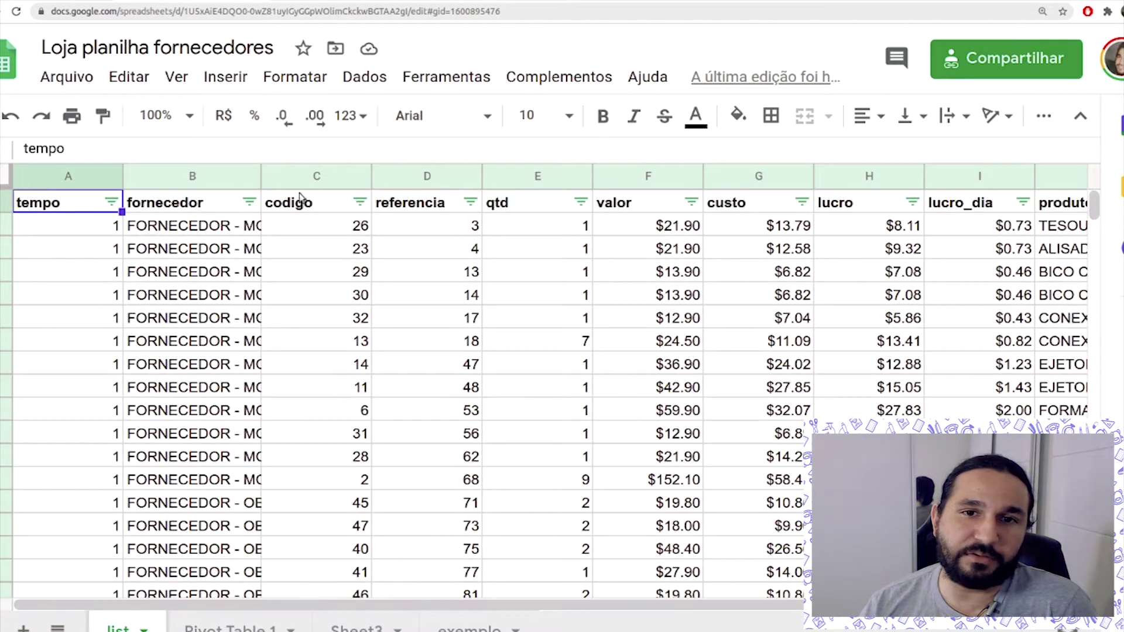
Turn off the filter on the supplier data and create it again.
left_click(364, 76)
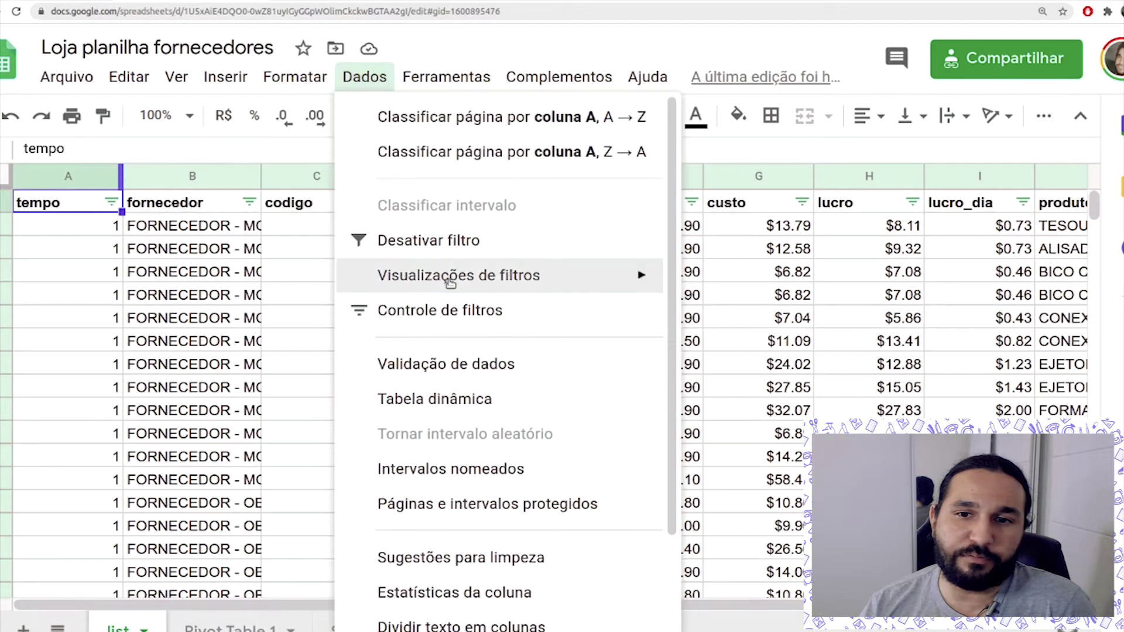
left_click(456, 245)
left_click(364, 77)
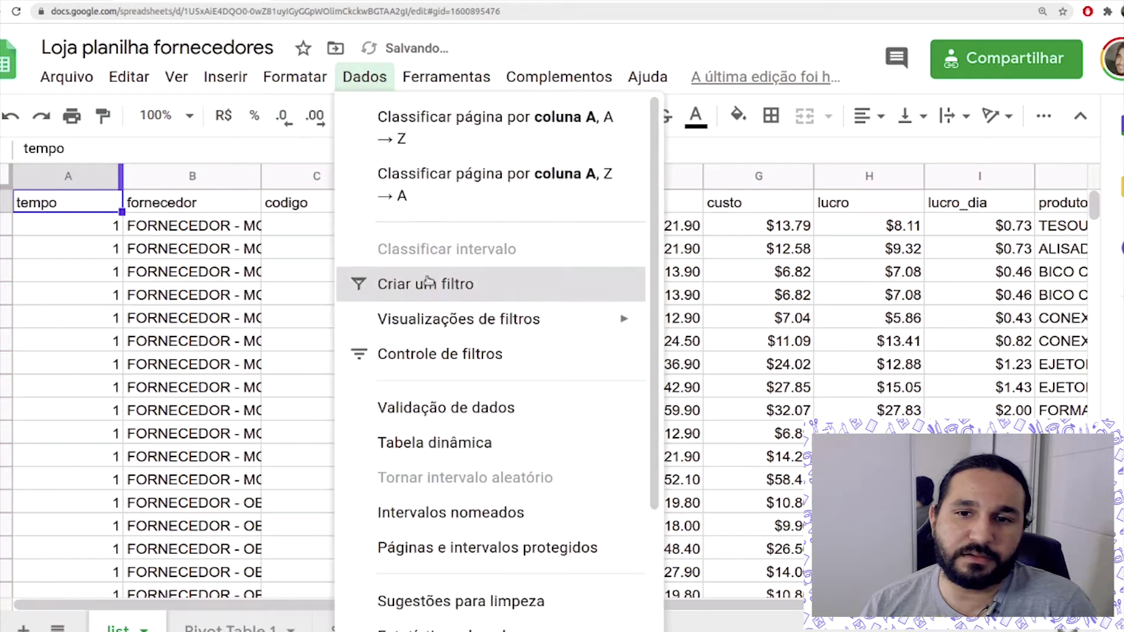
left_click(402, 284)
left_click(353, 71)
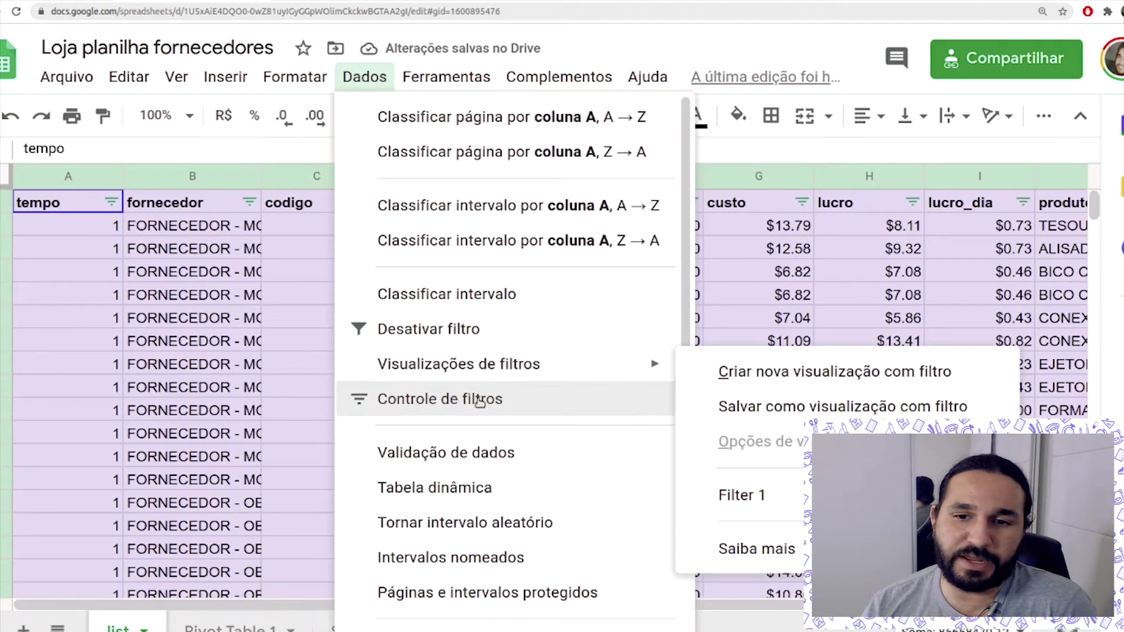
left_click(196, 248)
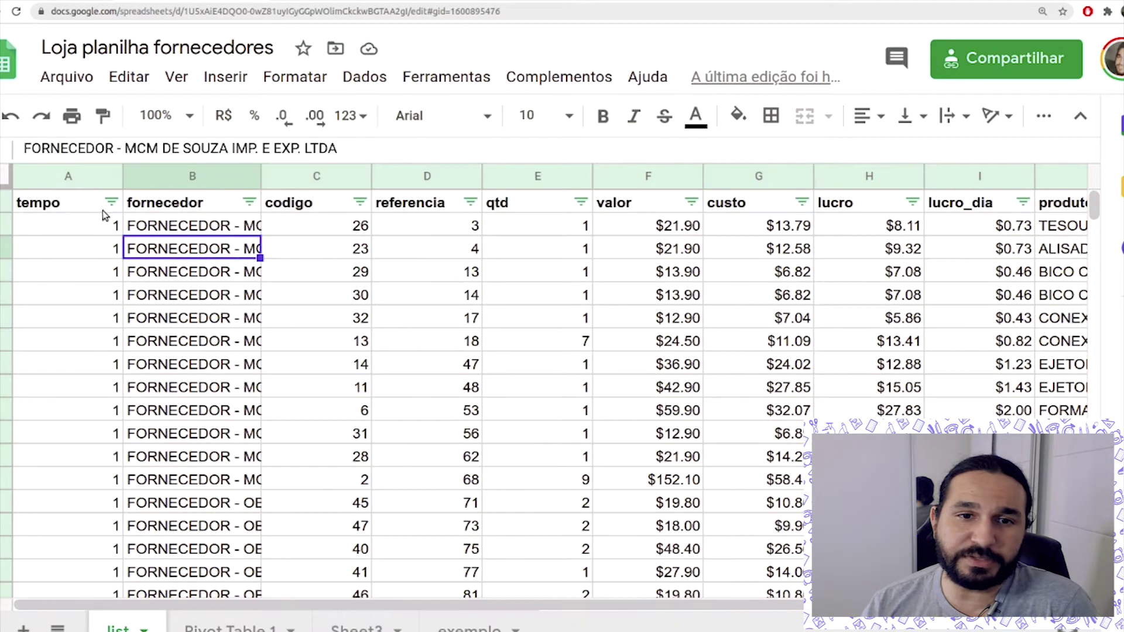
left_click(67, 205)
left_click(177, 213)
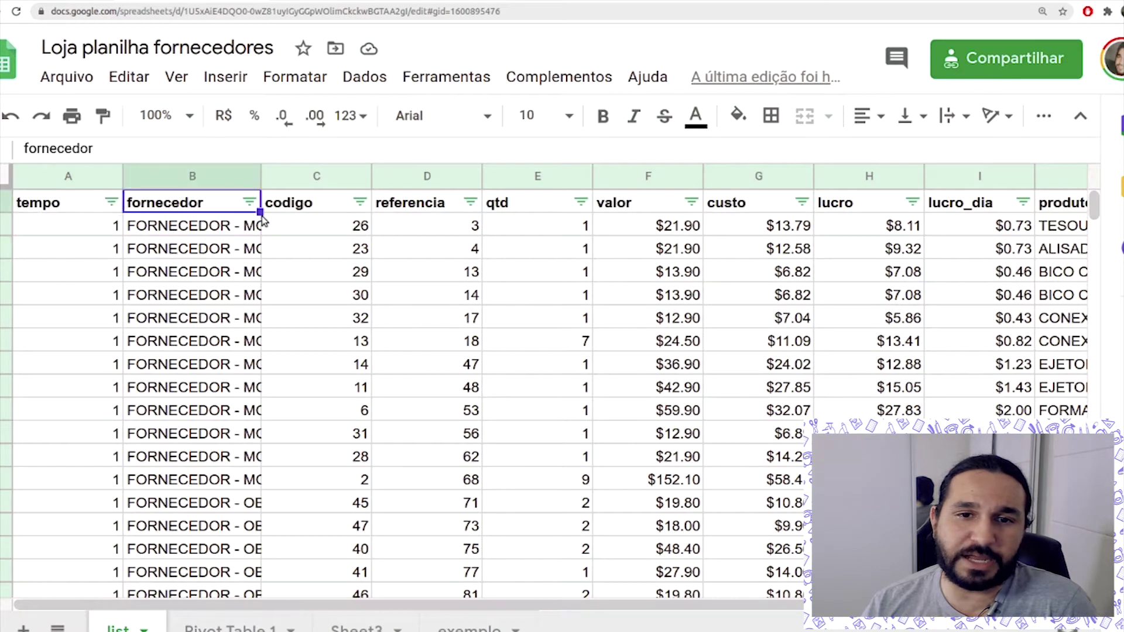
left_click(314, 214)
left_click(82, 205)
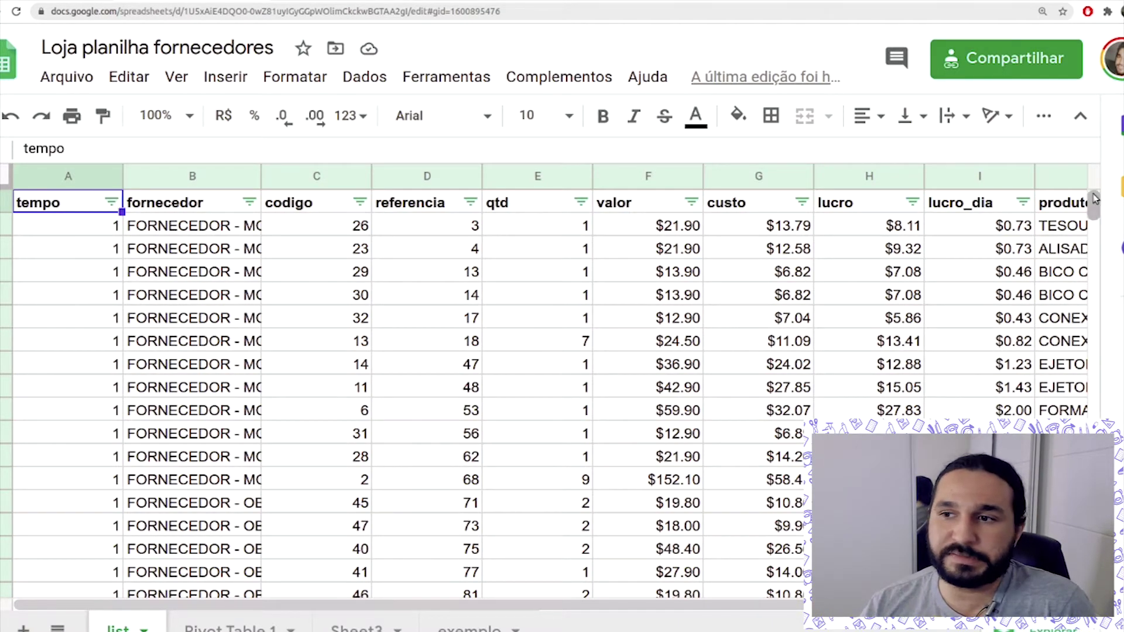
left_click_drag(1095, 205, 739, 130)
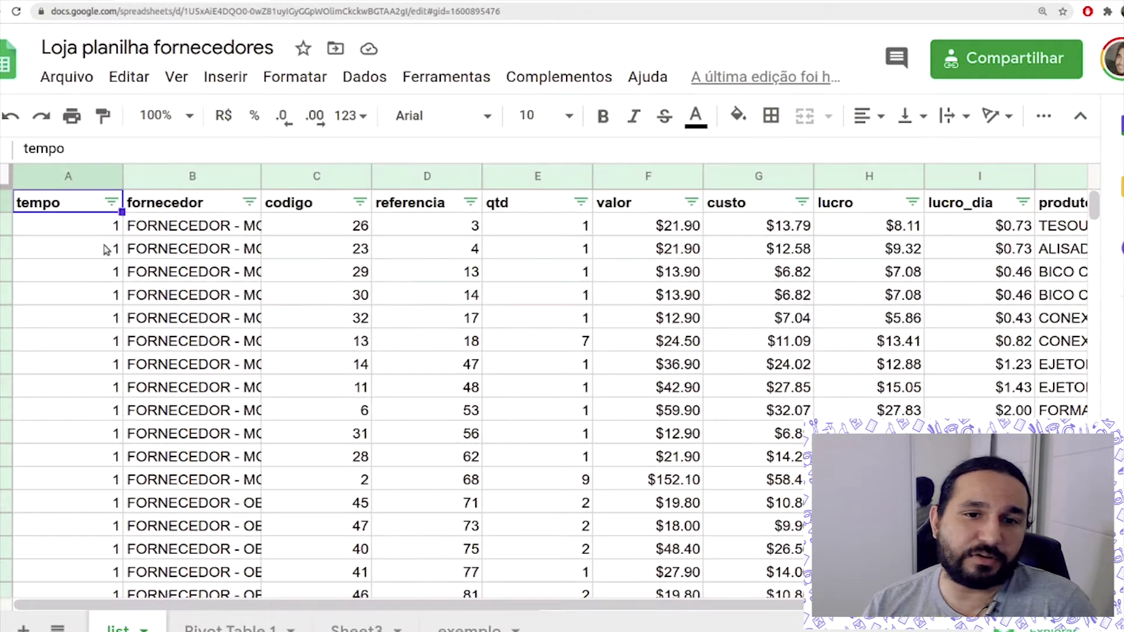
Filter the tempo column by values so that only rows with 1 are shown.
left_click(111, 202)
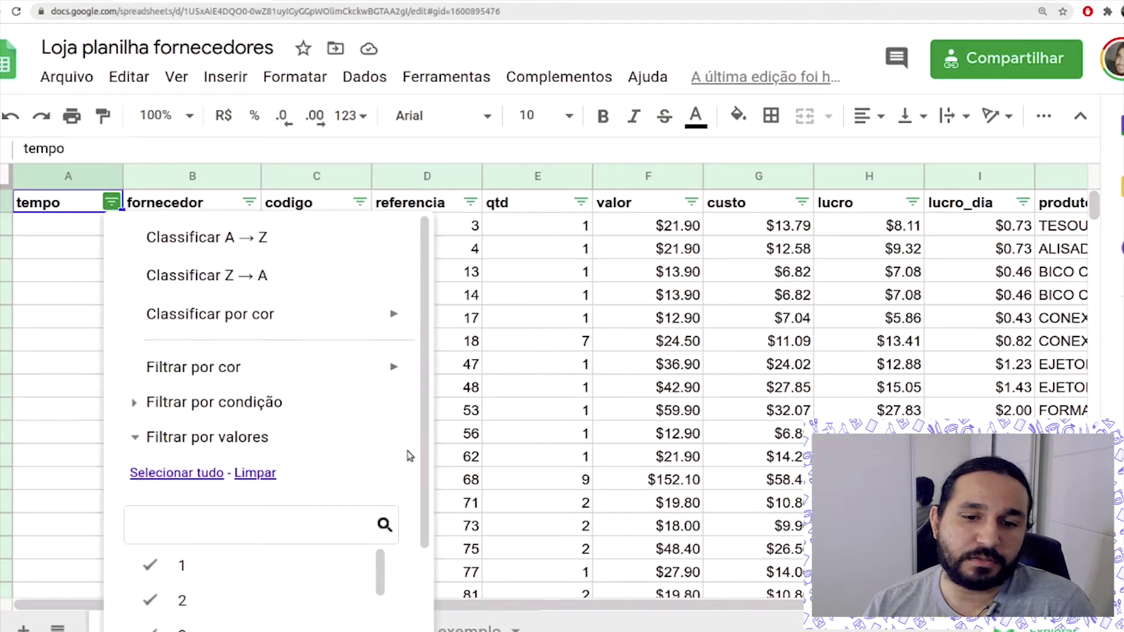
scroll(403, 467, "down", 2)
left_click(254, 374)
left_click(184, 466)
scroll(373, 615, "down", 1)
left_click(359, 617)
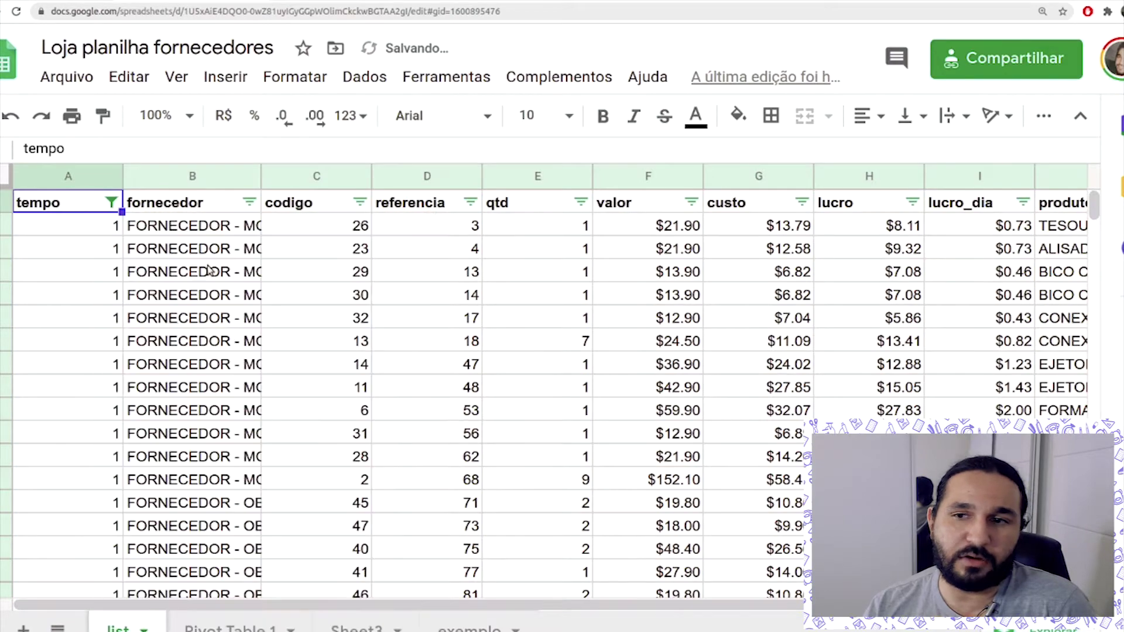
left_click_drag(1091, 202, 1092, 580)
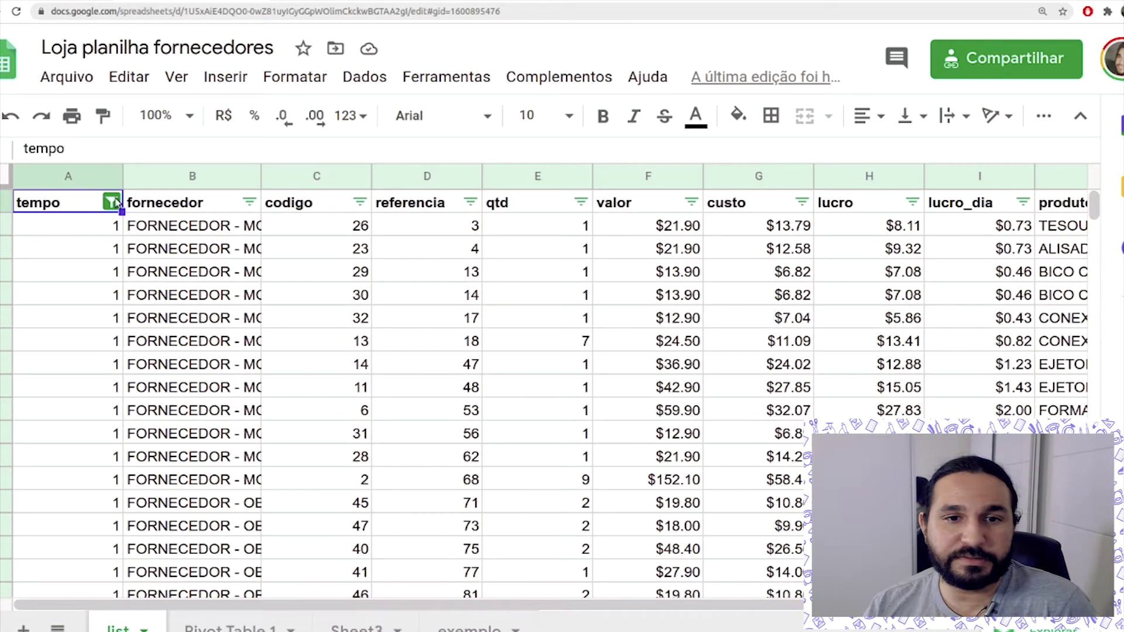
Add the value 3 to the tempo column filter alongside 1.
left_click(112, 202)
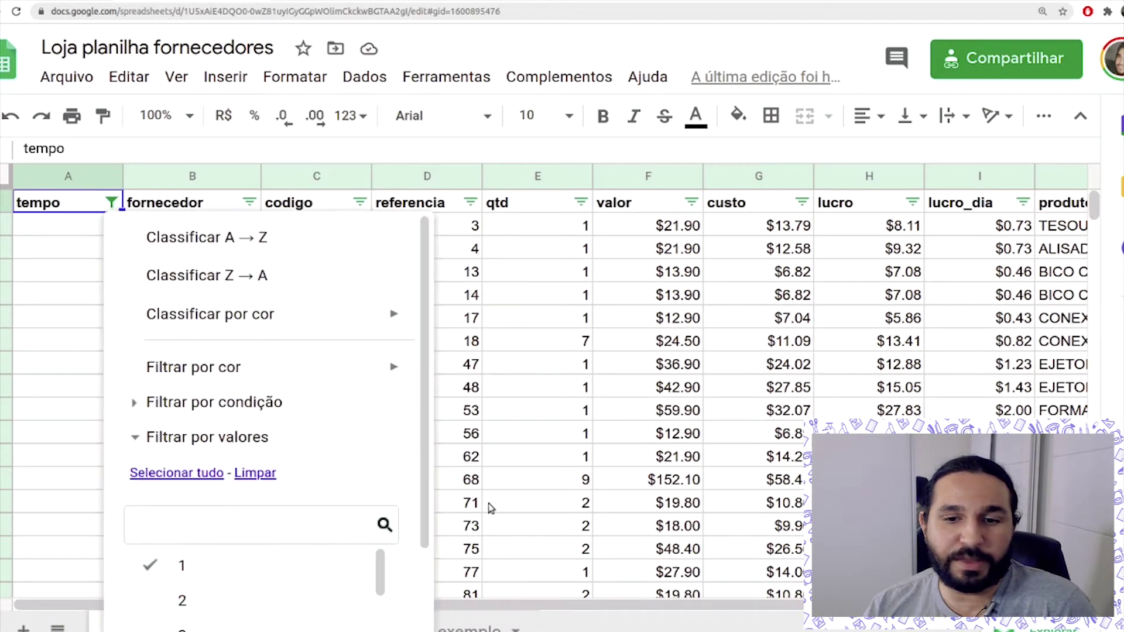
left_click(389, 447)
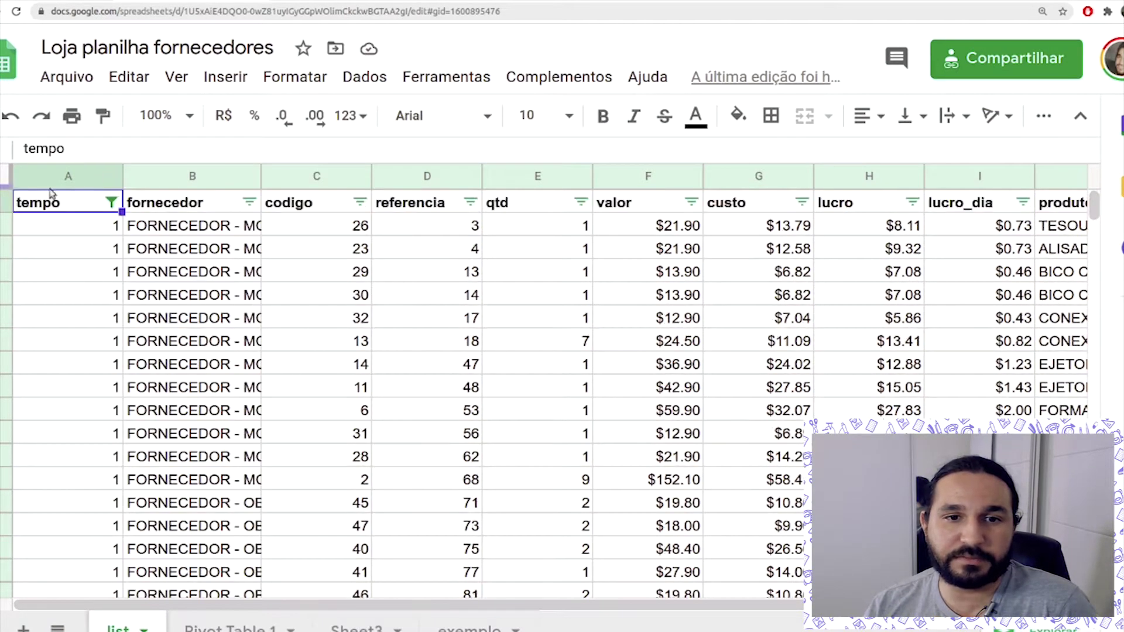
left_click(112, 203)
scroll(241, 487, "down", 2)
left_click(240, 507)
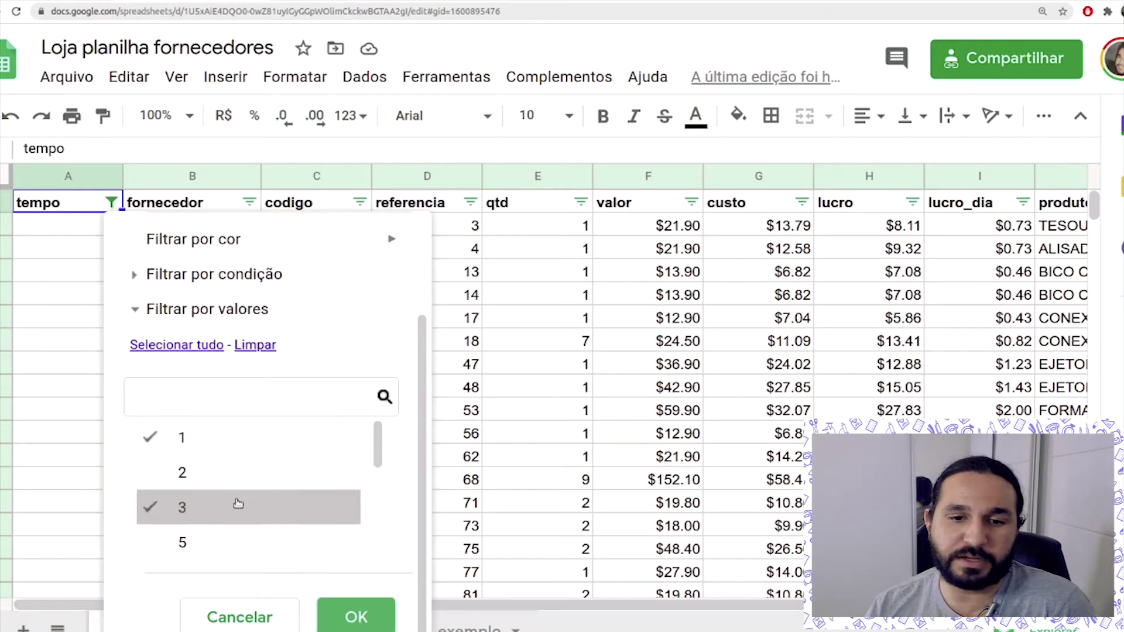
left_click(355, 616)
left_click_drag(1095, 206, 984, 83)
Examine the sorting and filtering options of the tempo, referencia and qtd columns without applying any changes.
left_click(113, 204)
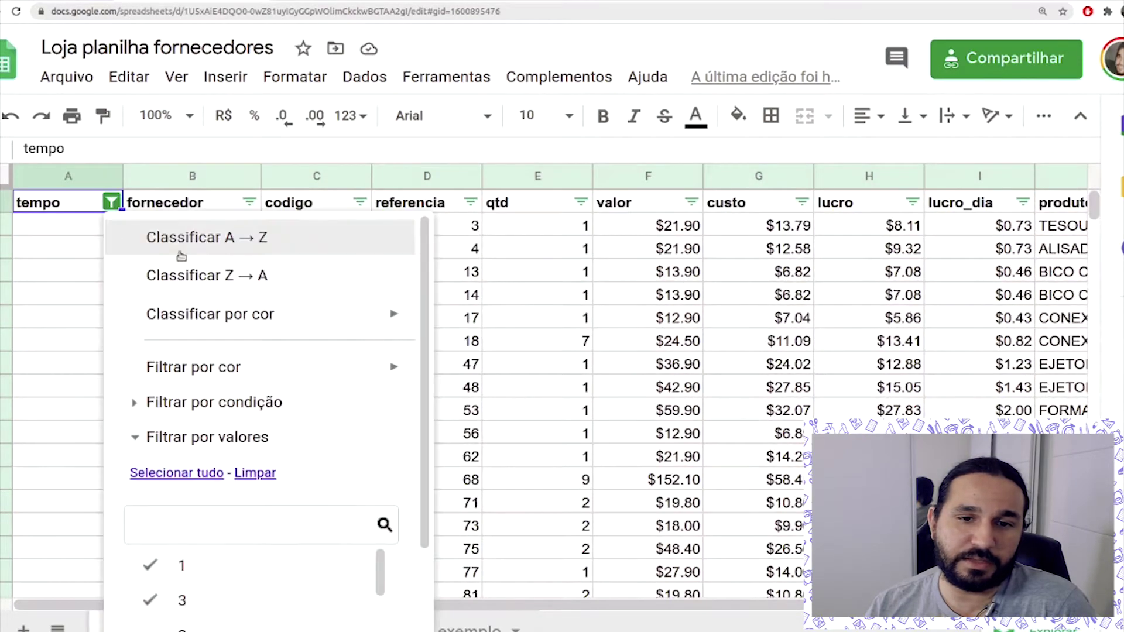
left_click(504, 341)
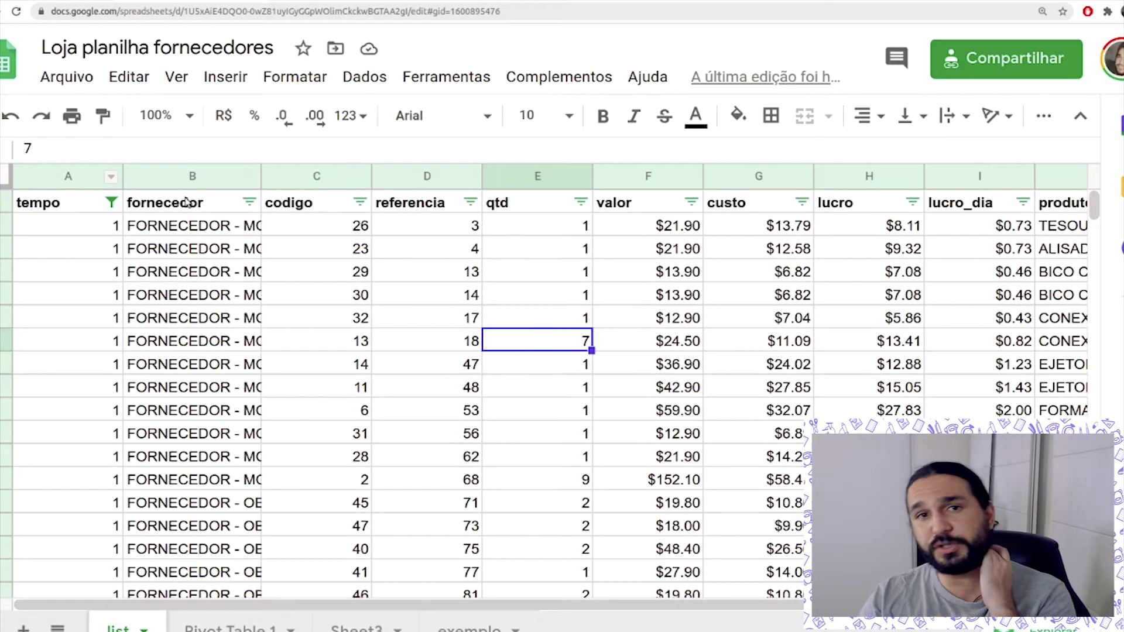
left_click(471, 202)
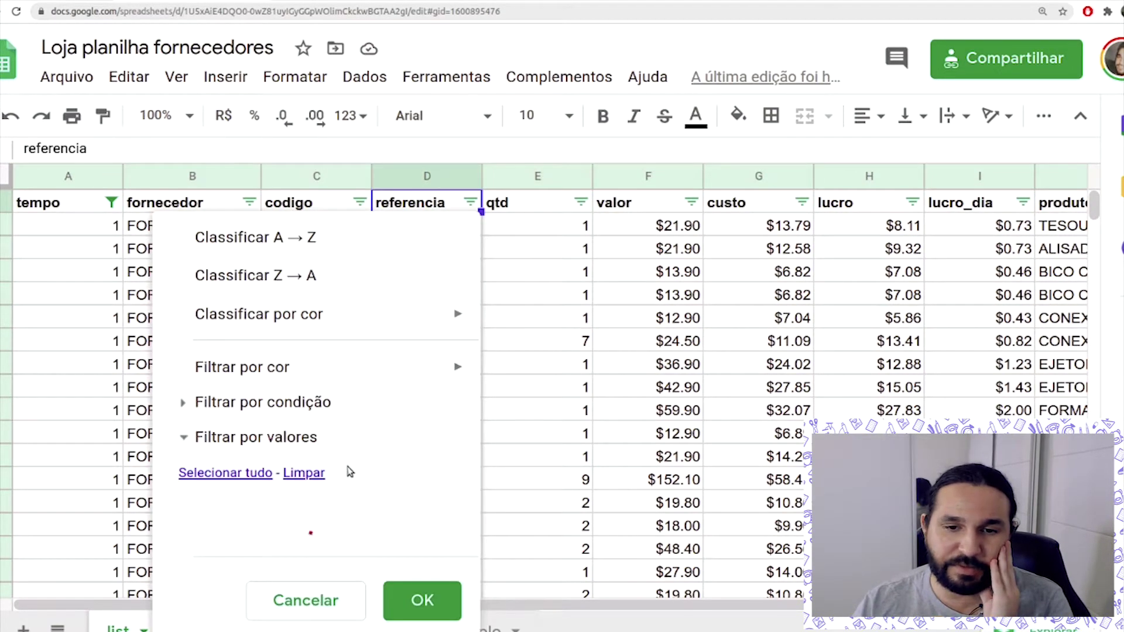
scroll(369, 495, "down", 5)
mouse_move(428, 440)
left_mouse_down()
mouse_move(426, 536)
mouse_move(407, 447)
mouse_move(414, 402)
mouse_move(404, 577)
mouse_move(426, 446)
left_mouse_up()
left_click(537, 364)
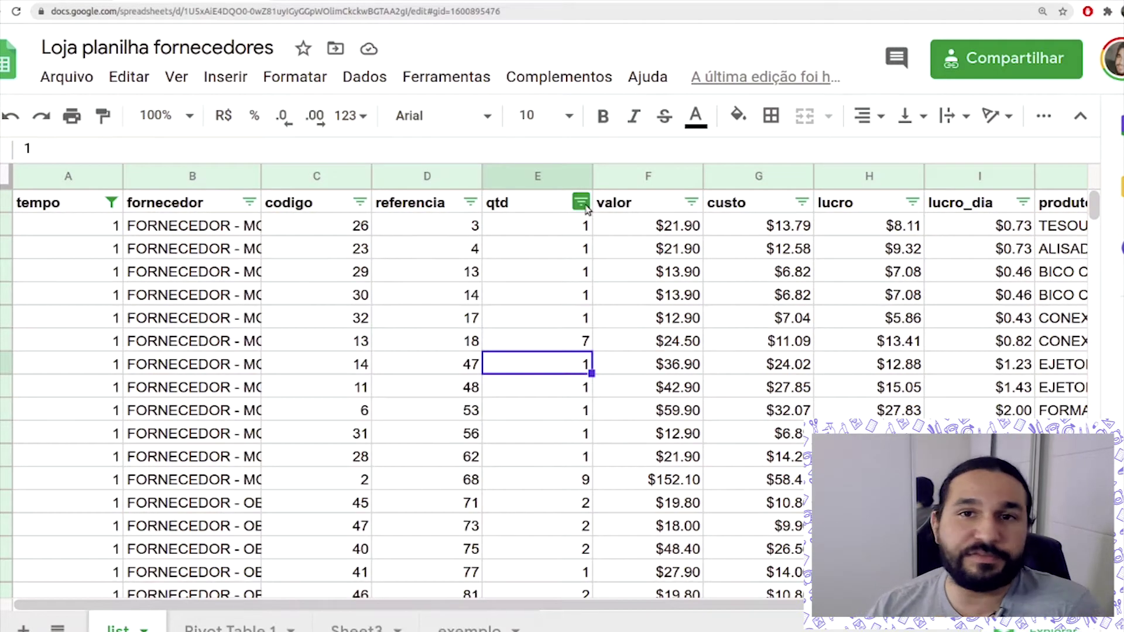
left_click(582, 204)
scroll(530, 410, "down", 2)
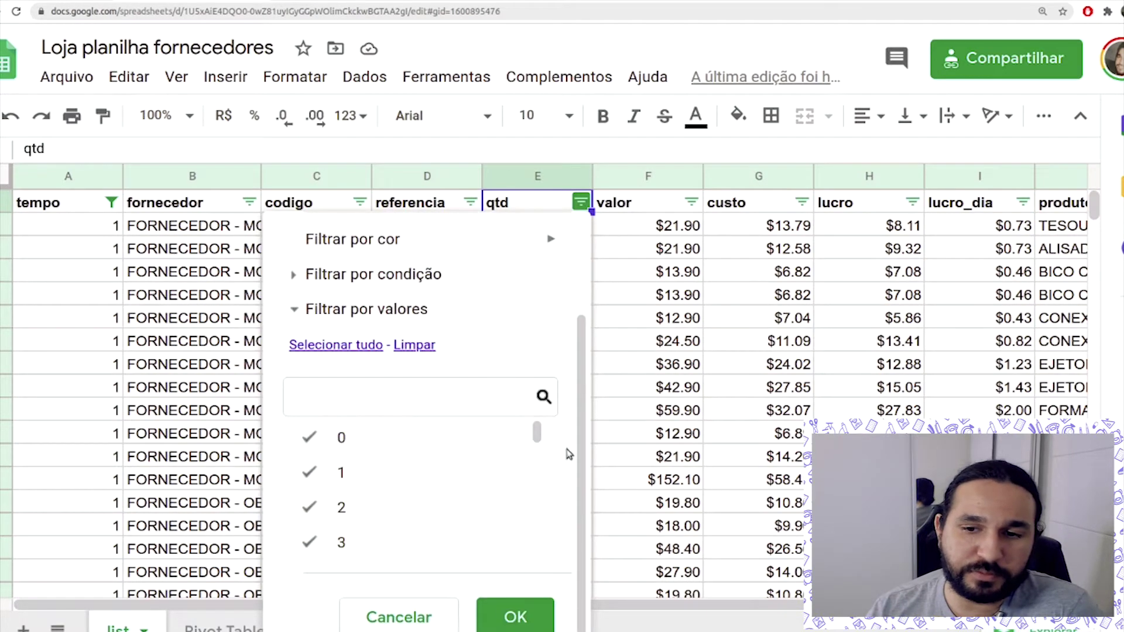
left_click_drag(536, 432, 537, 529)
scroll(527, 421, "up", 10)
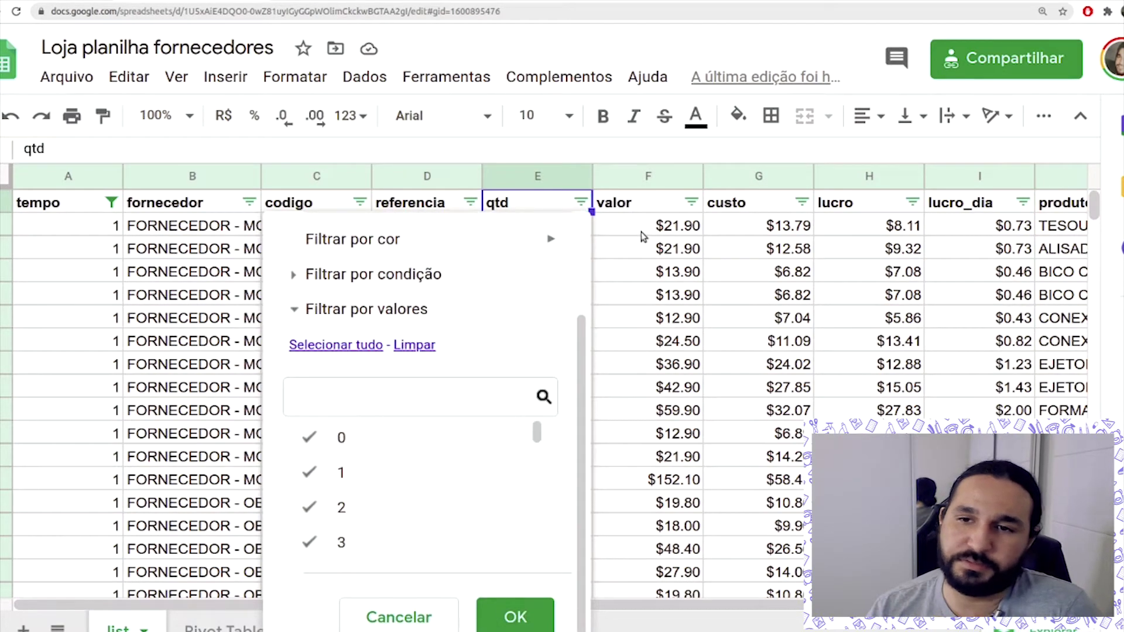
left_click(647, 225)
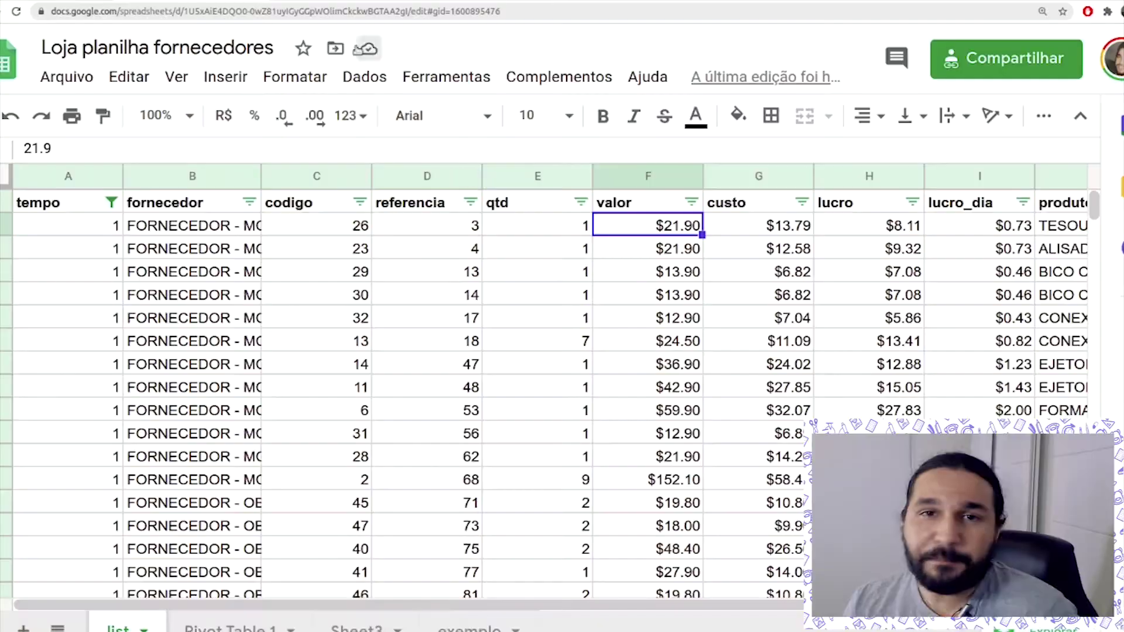
Inspect the filtered tempo column where the rows with 1 give way to the rows with 3.
scroll(469, 318, "down", 2)
scroll(116, 321, "up", 3)
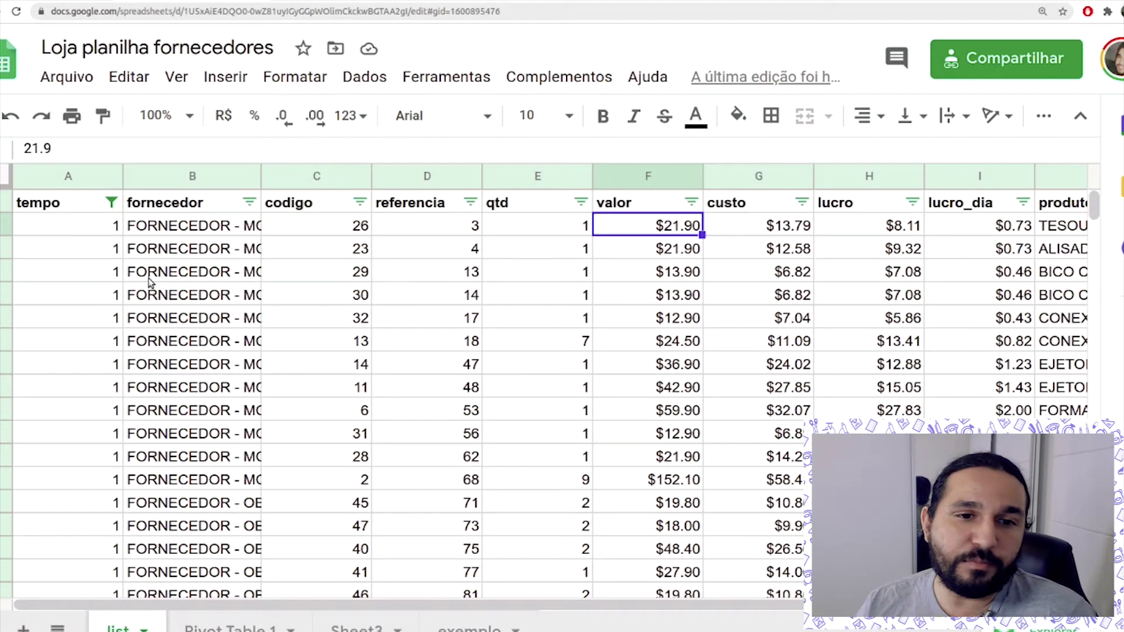
scroll(123, 245, "down", 20)
left_click_drag(1094, 225, 1093, 345)
scroll(475, 290, "up", 7)
scroll(469, 283, "down", 2)
left_click_drag(114, 294, 107, 415)
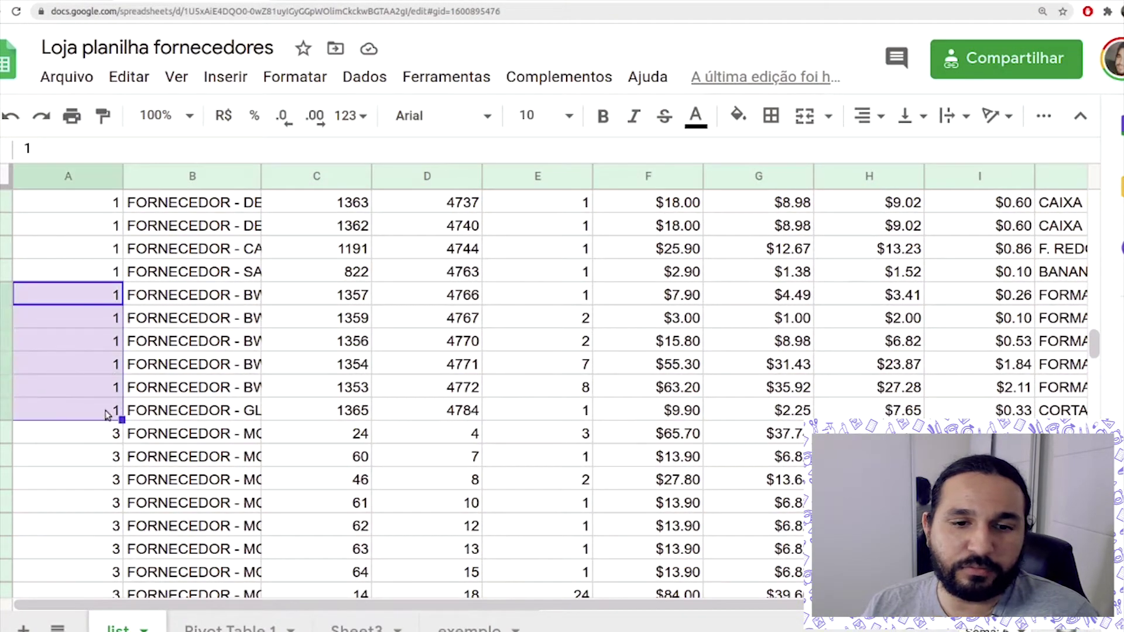
left_click(106, 440)
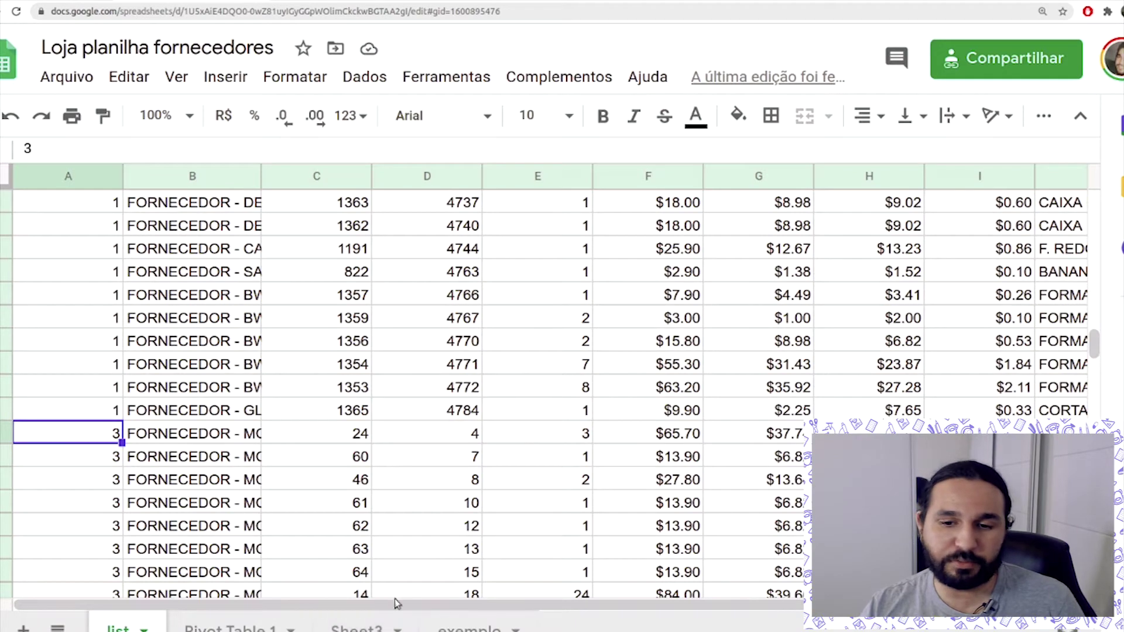
Enter the formula =max(list!A:A) in cell F4 of Sheet3 to get the maximum of the list sheet's tempo column.
left_click(381, 626)
left_click(595, 269)
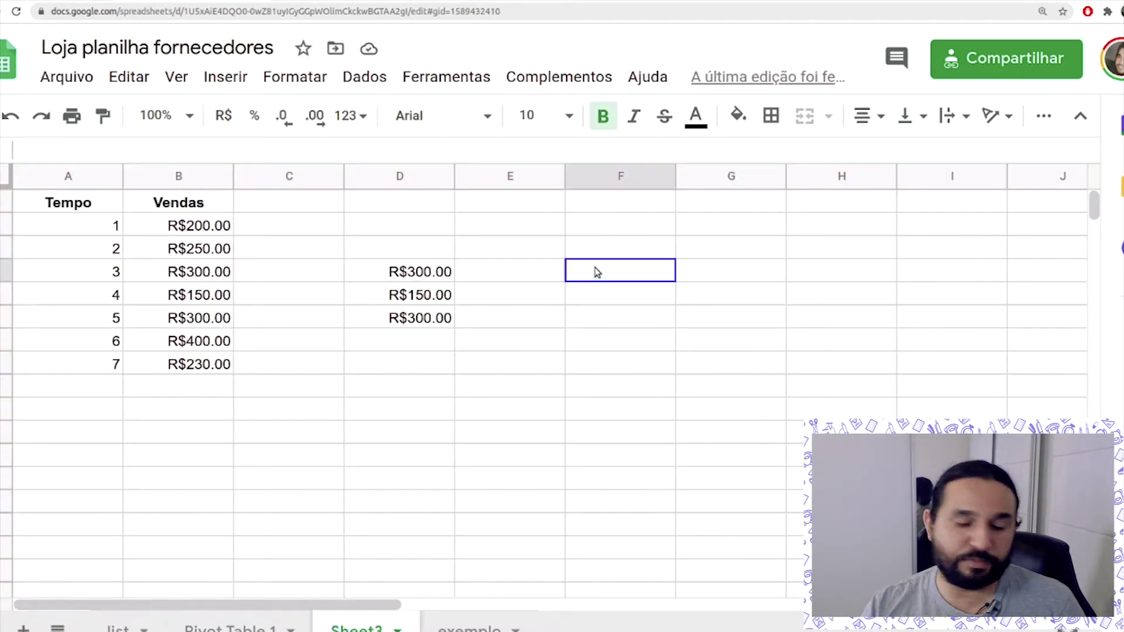
type("=min(")
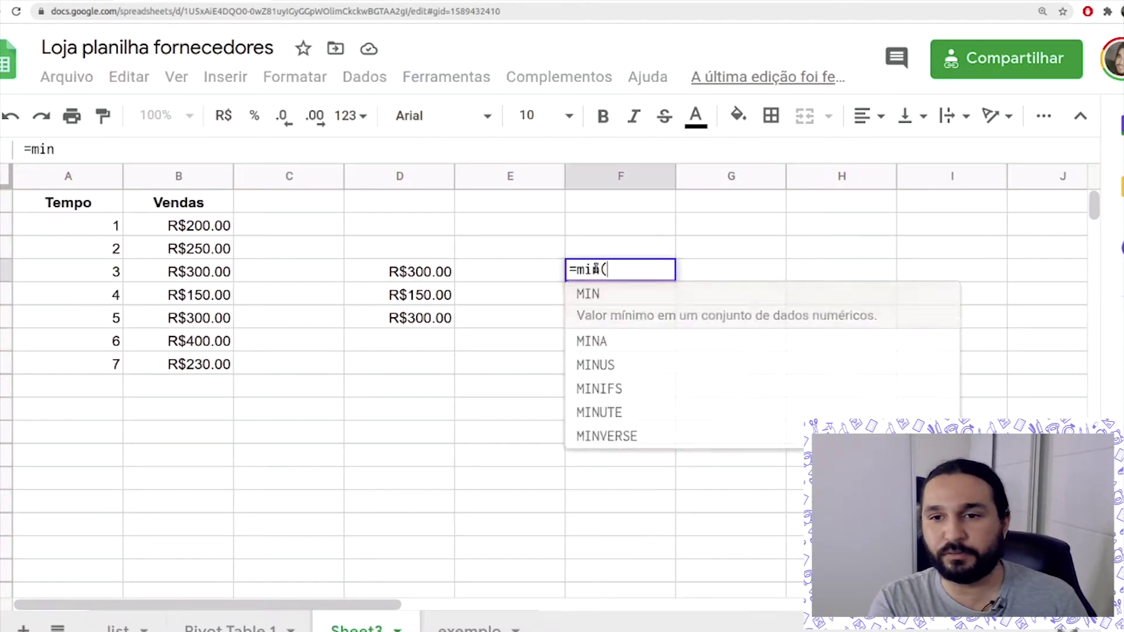
key("BackSpace")
key("BackSpace")
key("BackSpace")
type("ax(")
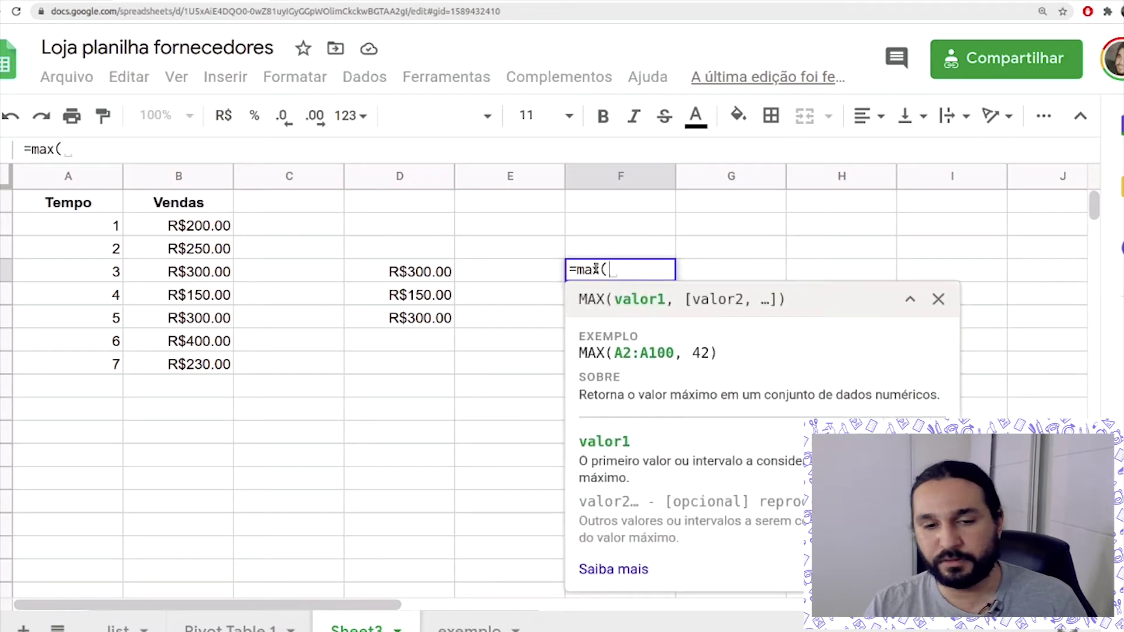
left_click(119, 627)
left_click(73, 178)
key("Return")
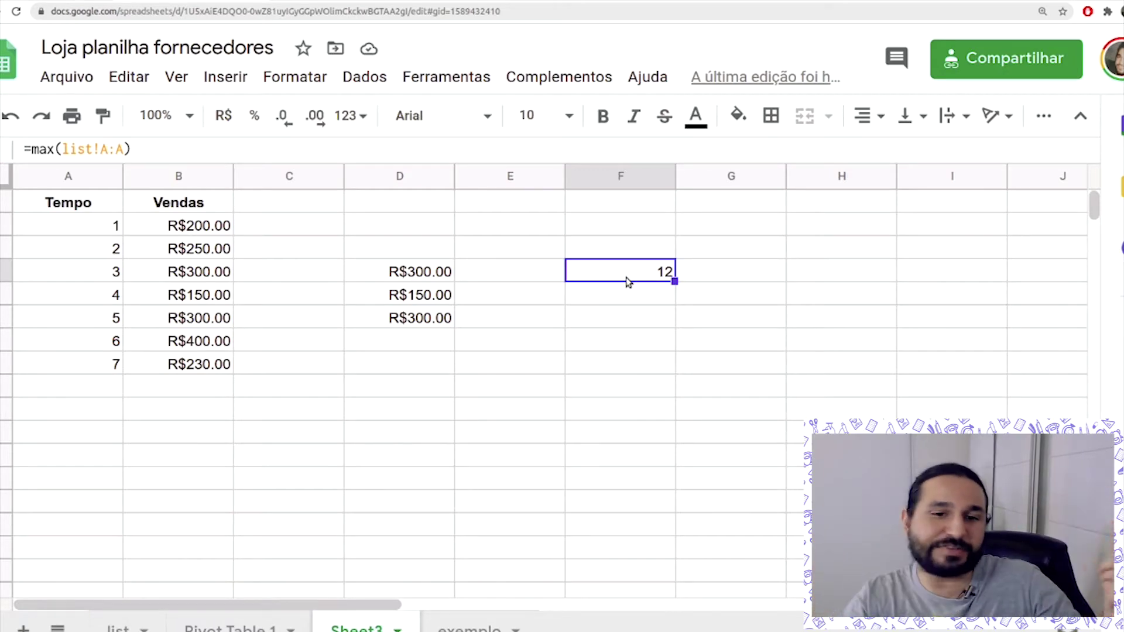
Check the last filtered rows of the list sheet and compare them with the MAX formula on Sheet3.
left_click(107, 628)
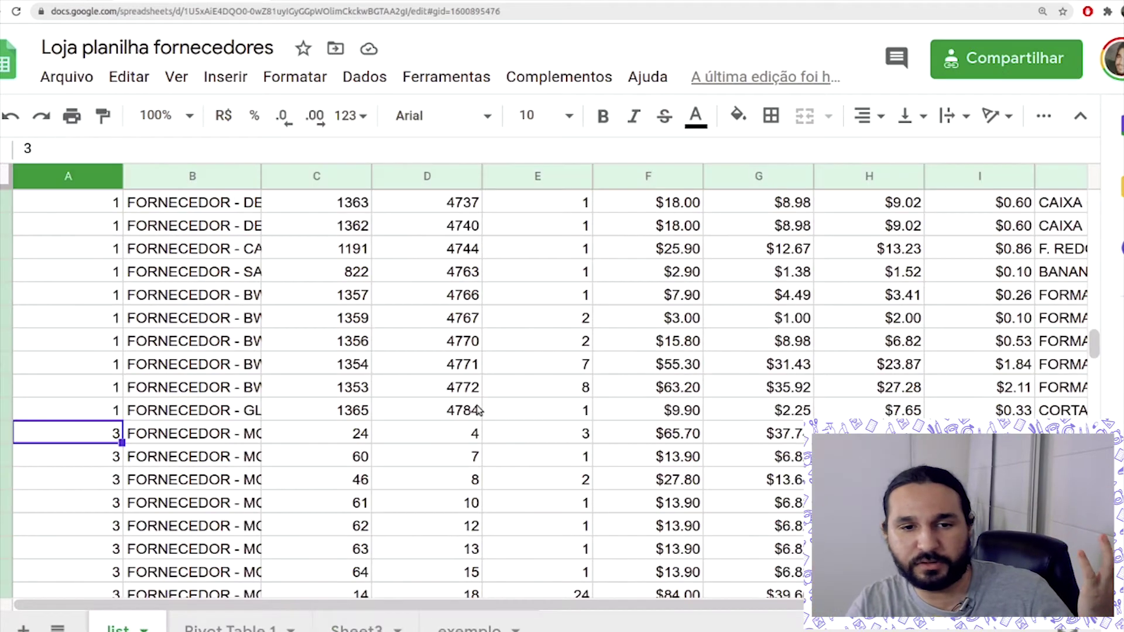
scroll(409, 322, "down", 15)
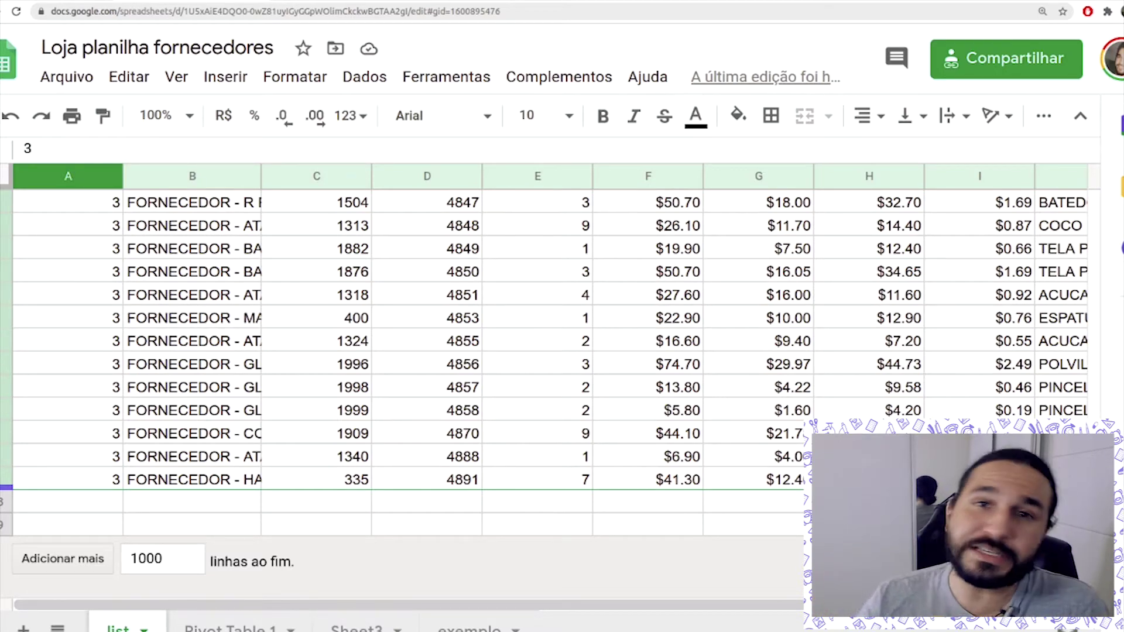
left_click(469, 628)
left_click(357, 629)
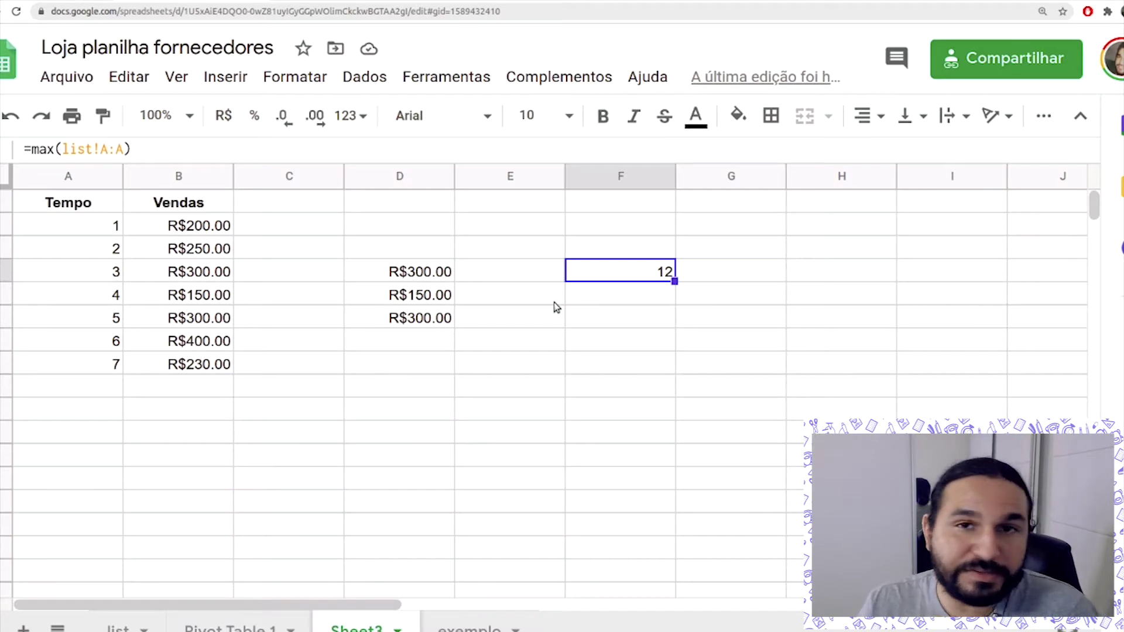
mouse_move(675, 247)
left_mouse_down()
mouse_move(635, 279)
mouse_move(690, 218)
mouse_move(655, 256)
left_mouse_up()
left_click(653, 282)
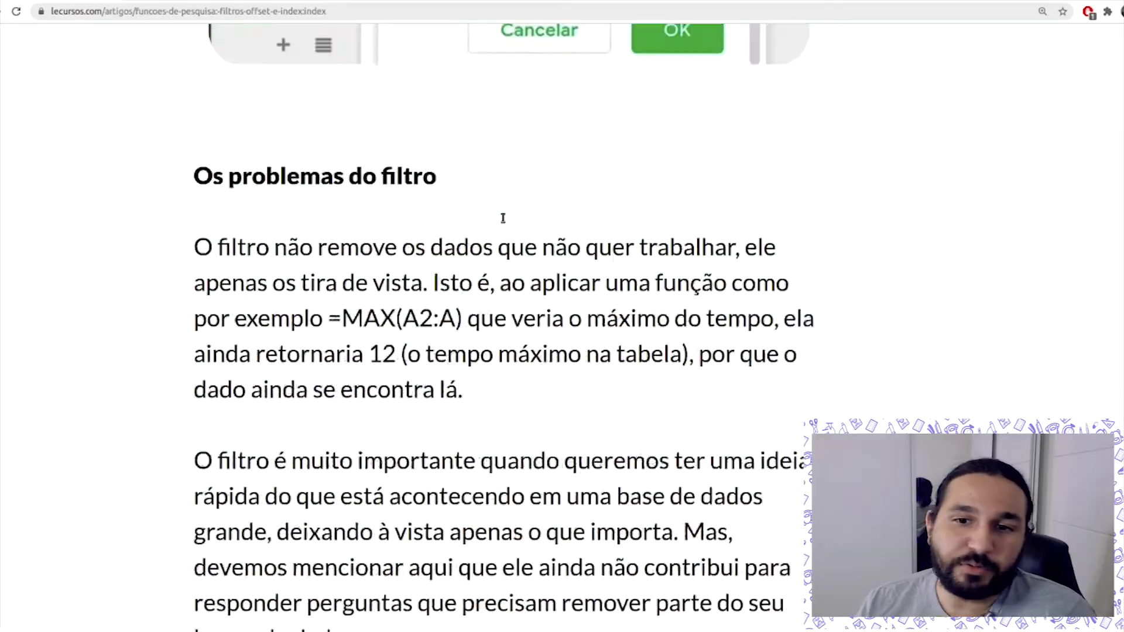
Read the article's introduction to the OFFSET function, from its definition to its syntax.
scroll(505, 218, "down", 10)
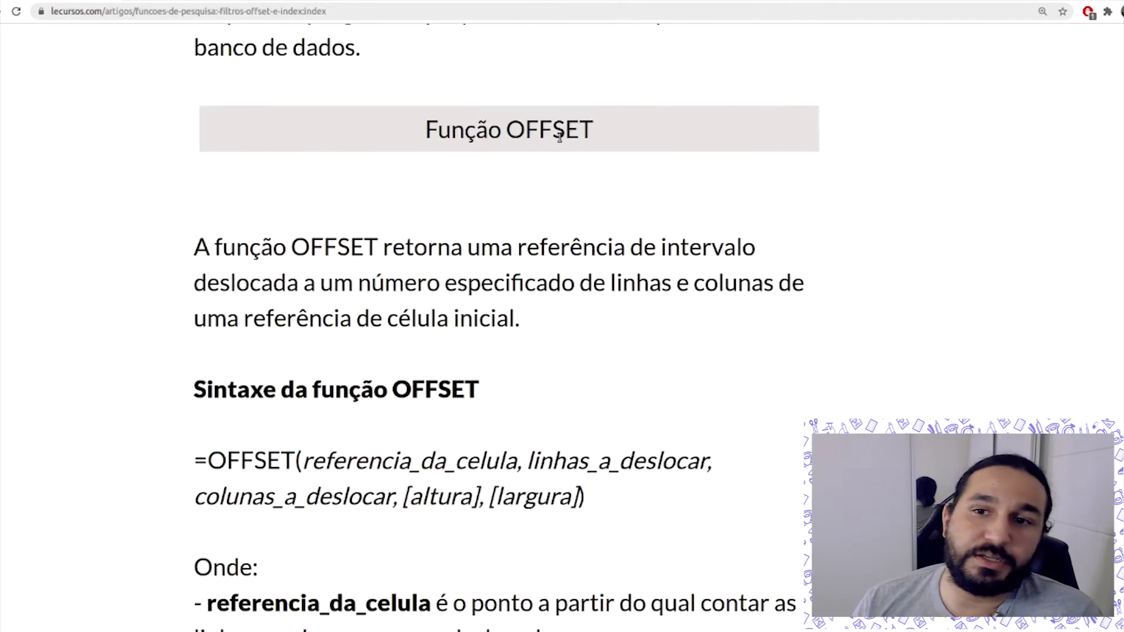
double_click(516, 119)
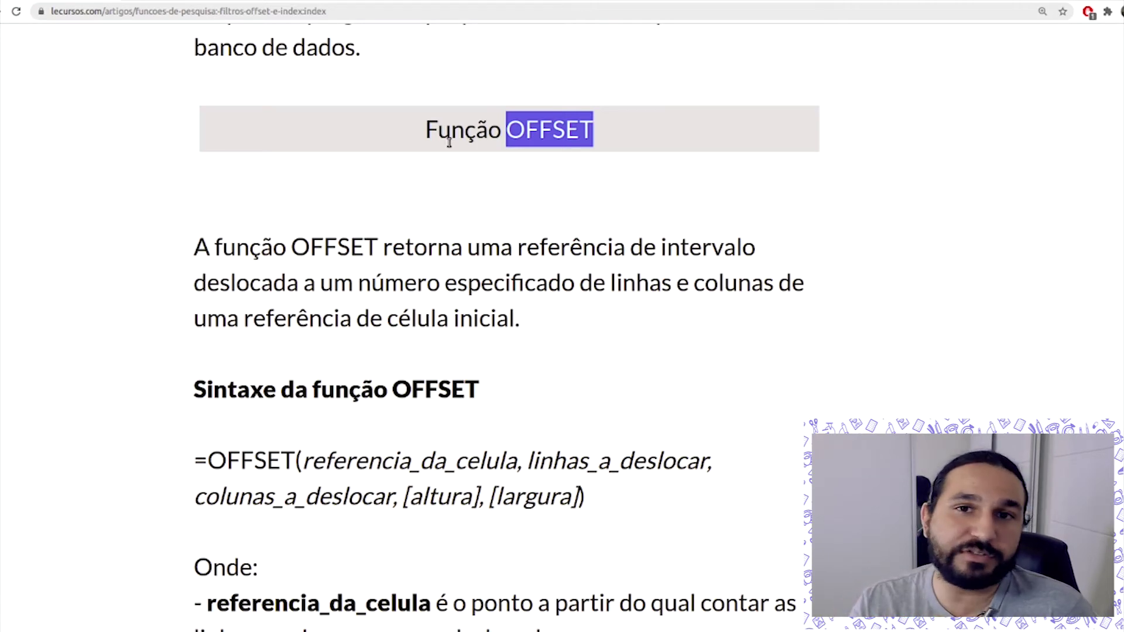
scroll(432, 238, "down", 3)
scroll(444, 241, "up", 1)
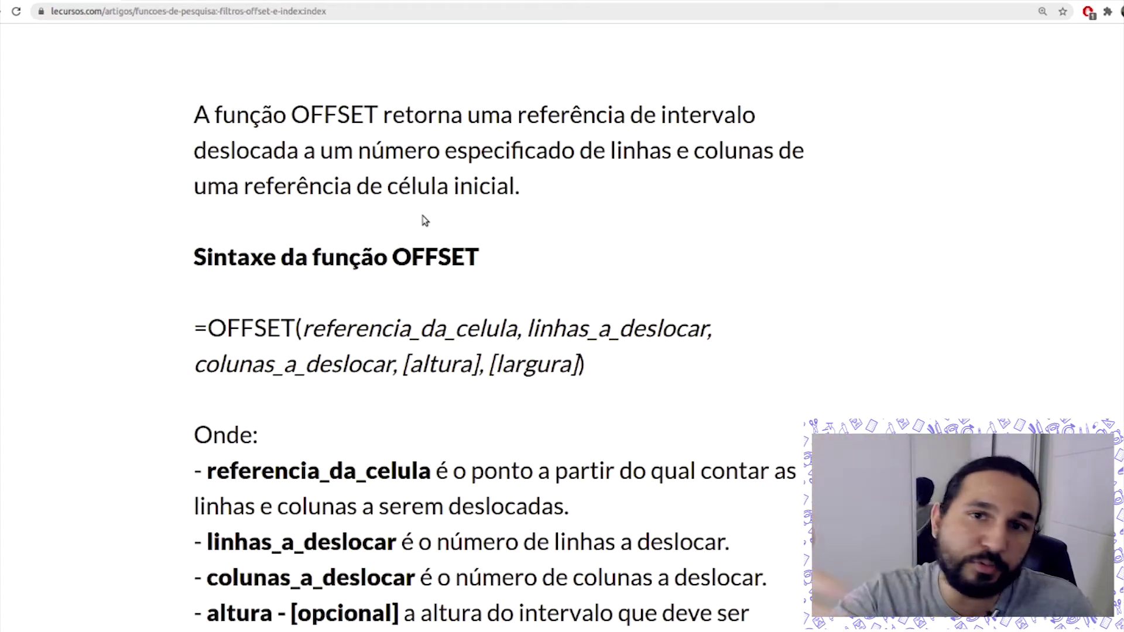
scroll(498, 234, "down", 1)
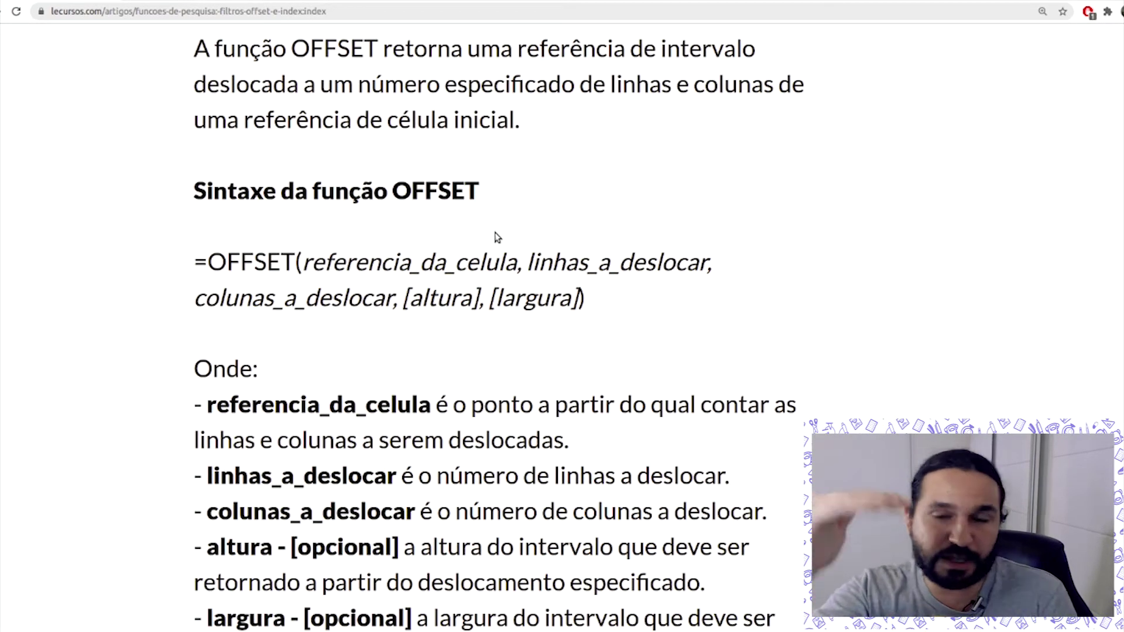
scroll(607, 196, "down", 1)
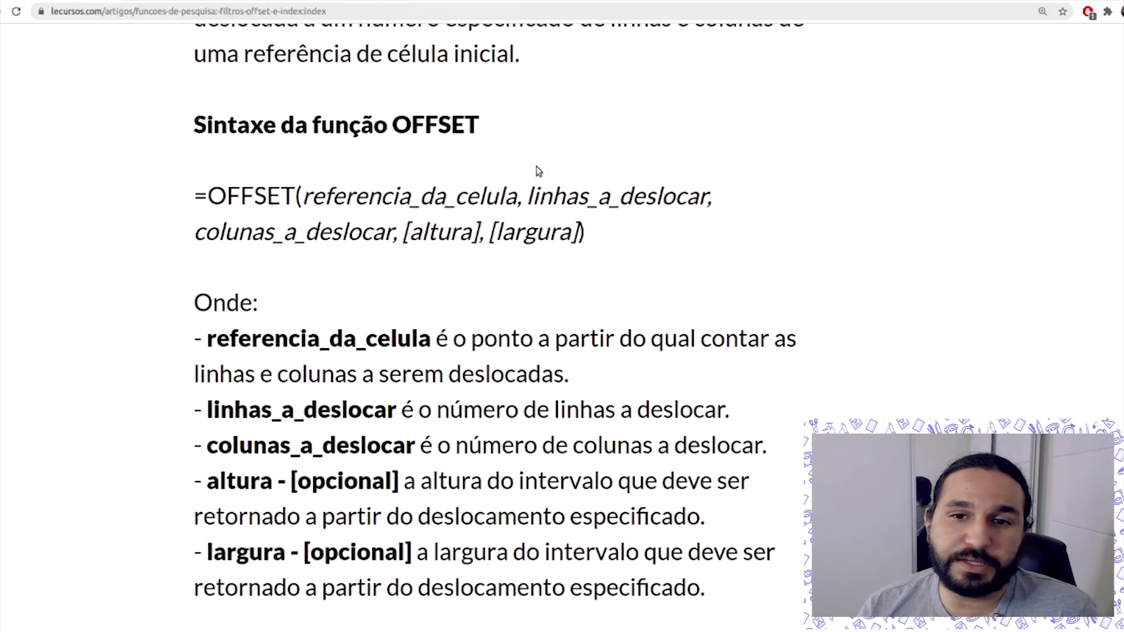
Examine the OFFSET syntax argument by argument: reference cell, rows to shift, columns to shift, optional height and width.
left_click_drag(305, 200, 335, 204)
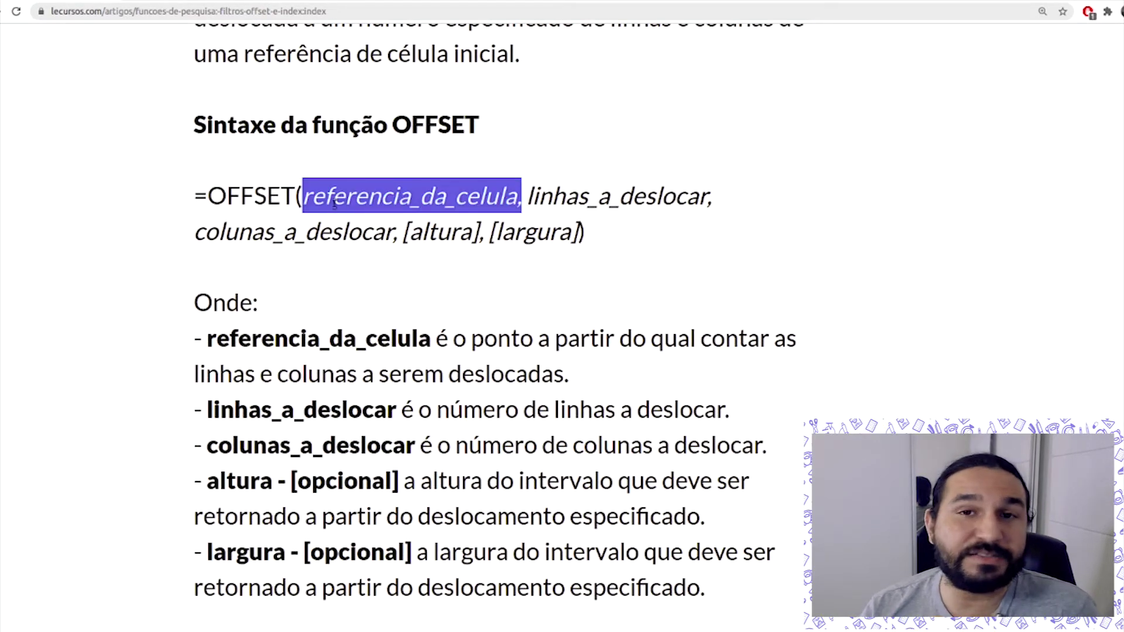
left_click_drag(530, 197, 707, 199)
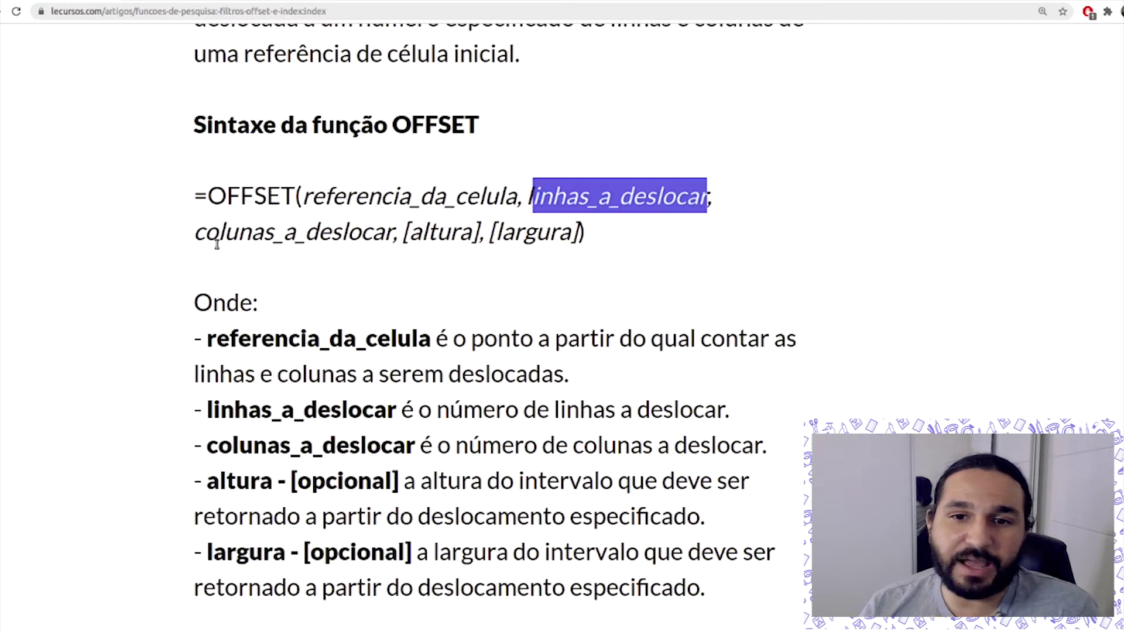
left_click_drag(203, 234, 401, 218)
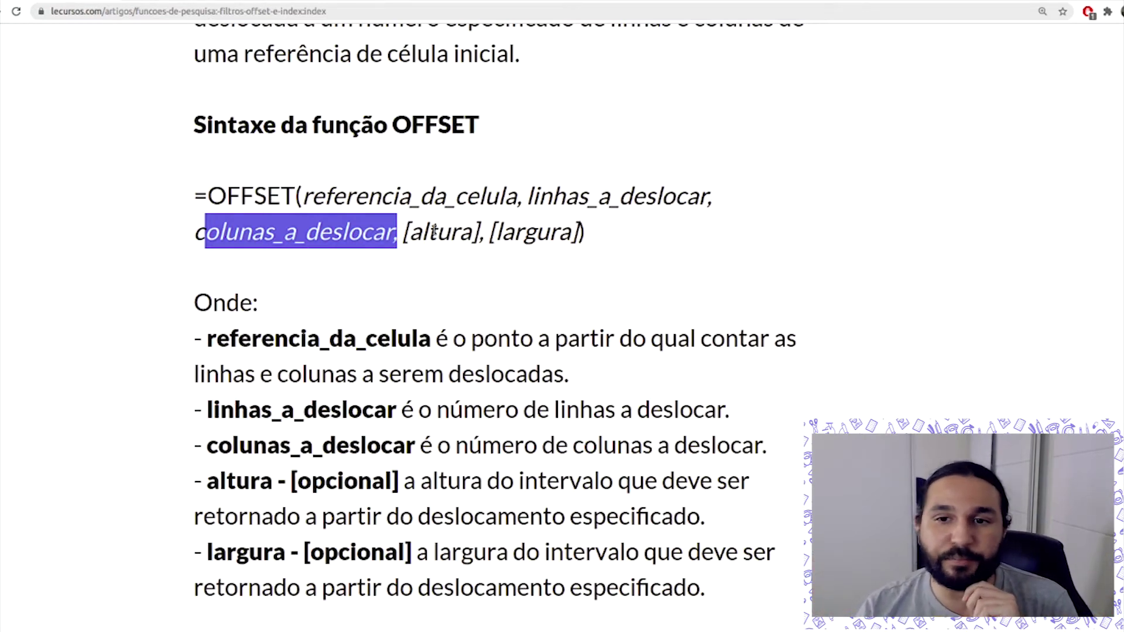
left_click_drag(410, 234, 574, 231)
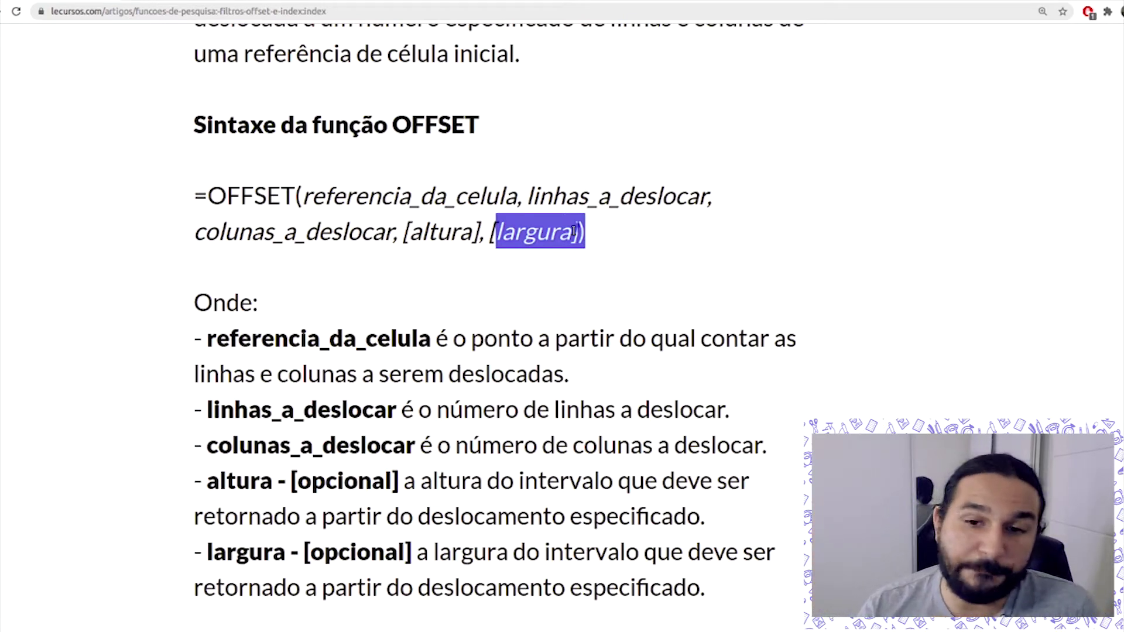
left_click_drag(391, 130, 502, 133)
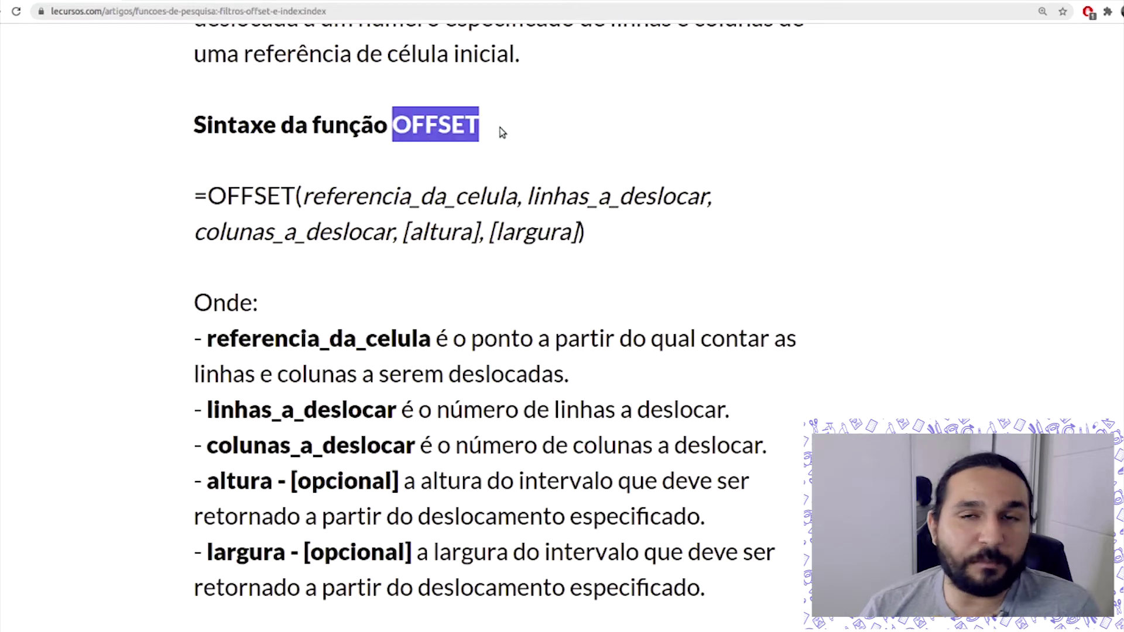
scroll(407, 156, "down", 1)
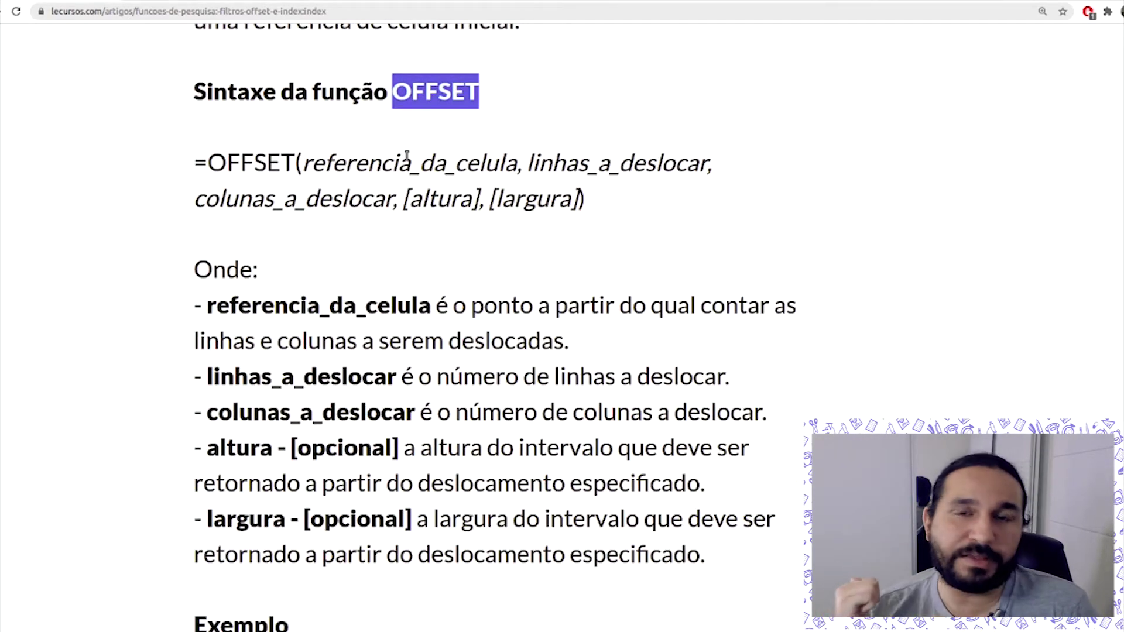
Review the article's argument descriptions, the Tempo and Vendas example table and its practice questions.
scroll(813, 265, "down", 8)
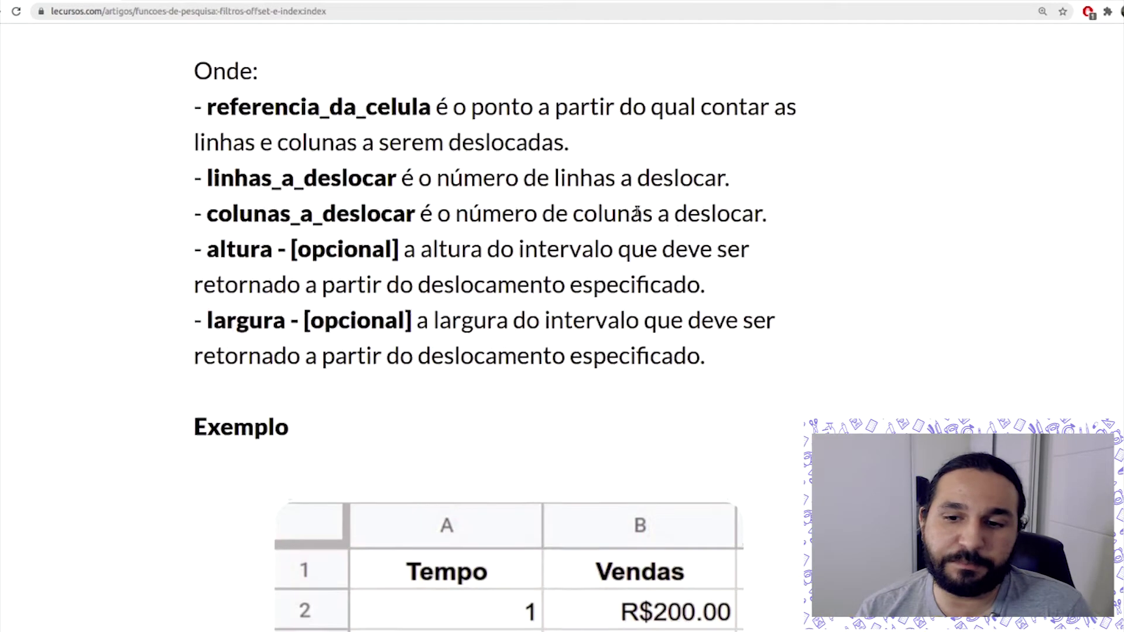
scroll(584, 233, "down", 2)
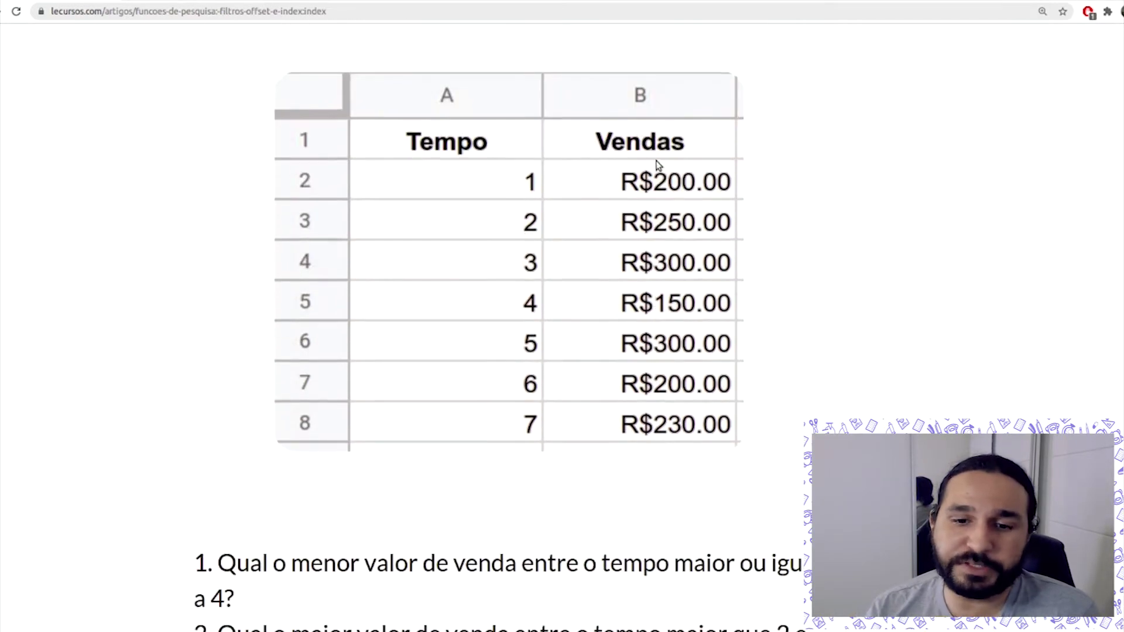
scroll(534, 171, "down", 2)
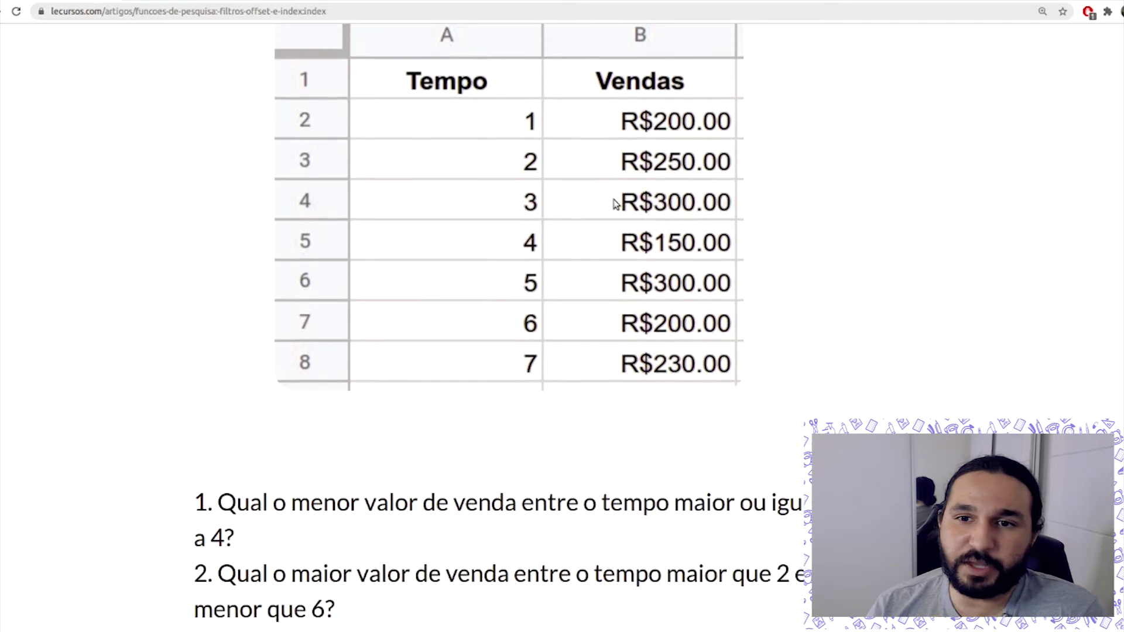
scroll(615, 201, "up", 3)
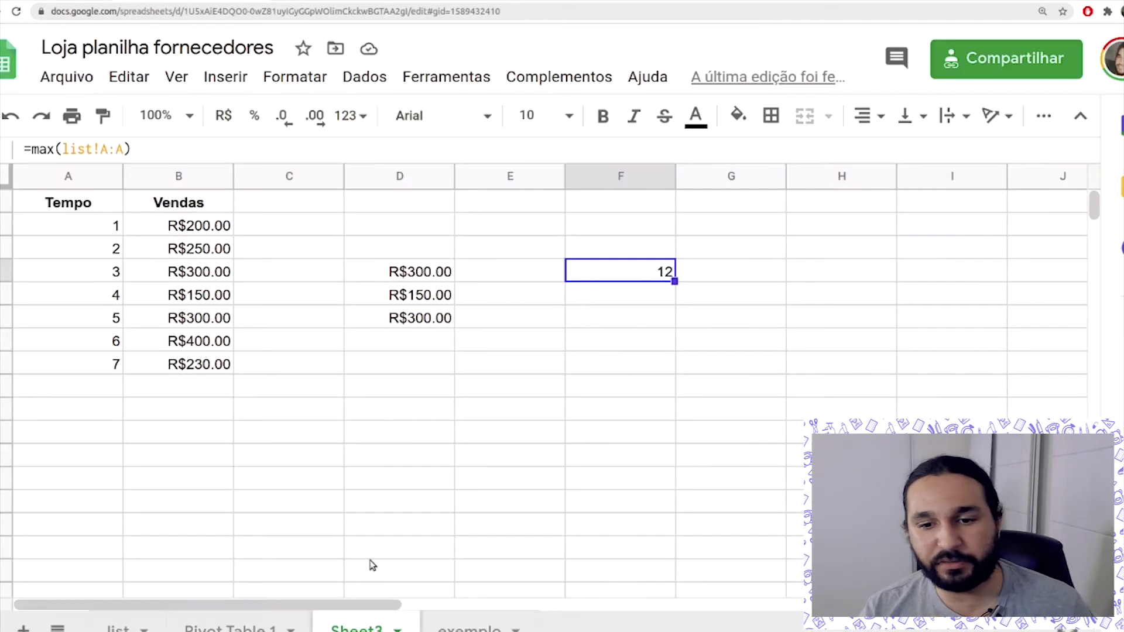
Switch to the Loja planilha fornecedores spreadsheet and clear the range C2:F11 on Sheet3.
left_click(419, 420)
type("=off")
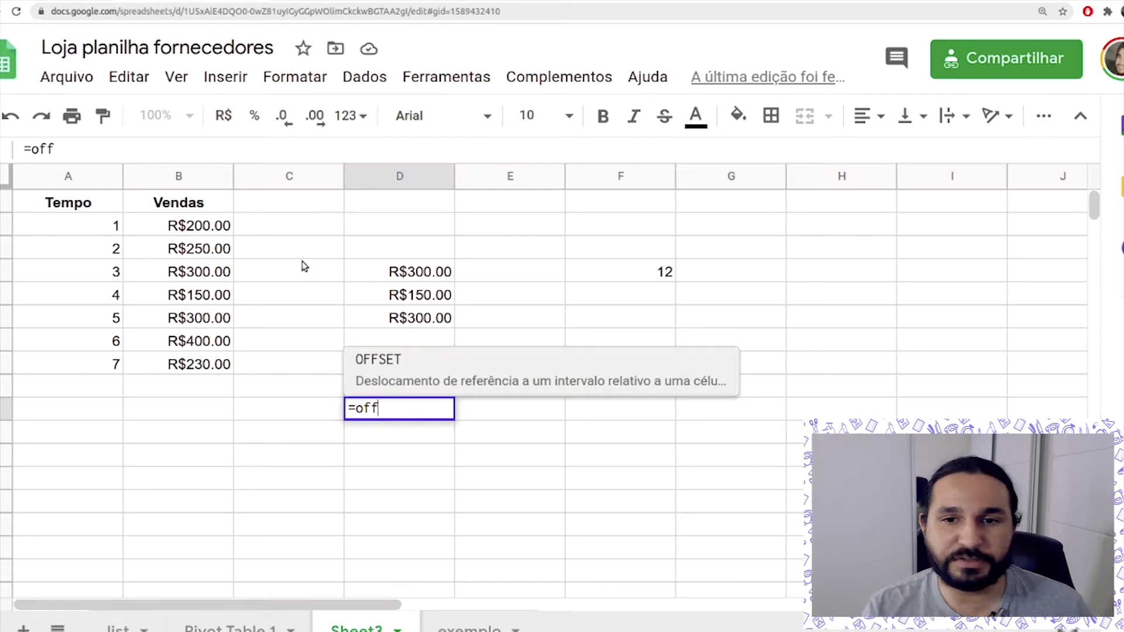
left_click(281, 226)
left_click_drag(281, 226, 582, 447)
key("Delete")
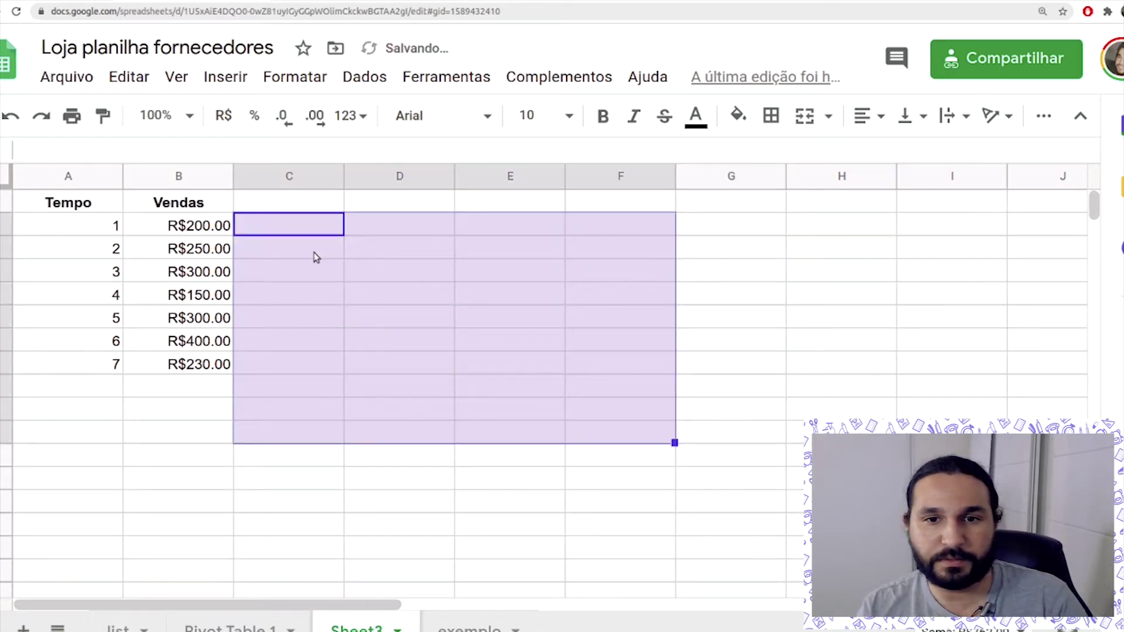
Start an OFFSET formula in cell D2 of Sheet3.
left_click(370, 226)
type("=off")
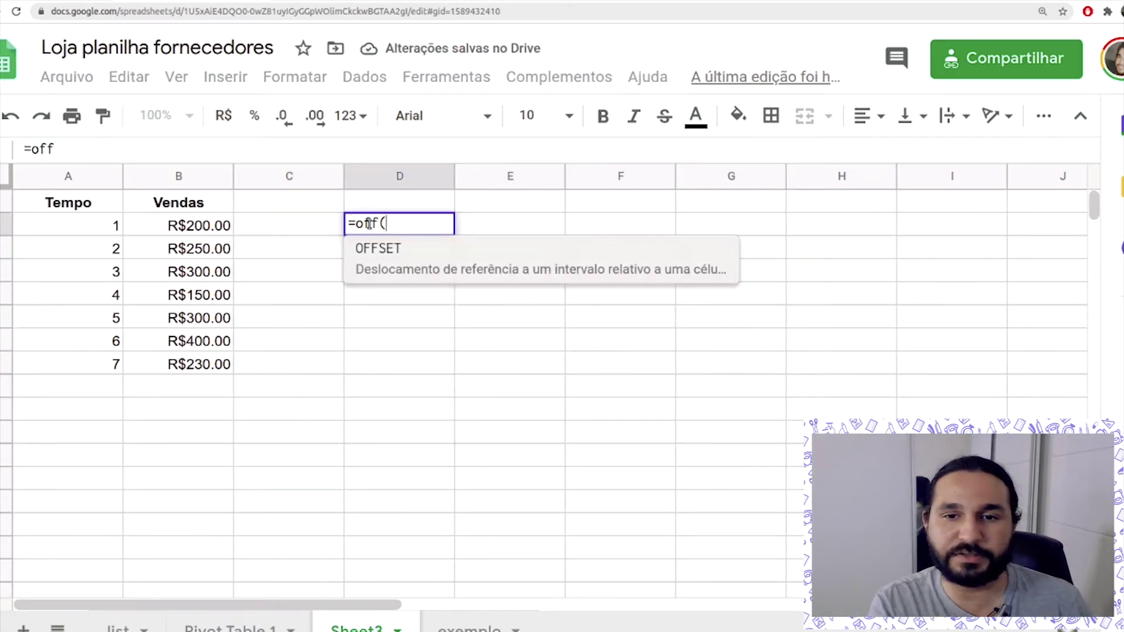
type("(")
key("ctrl+plus")
key("ctrl+plus")
key("ctrl+plus")
key("ctrl+plus")
key("ctrl+plus")
key("ctrl+plus")
key("ctrl+plus")
key("ctrl+minus")
left_click(574, 311)
key("BackSpace")
type("set(")
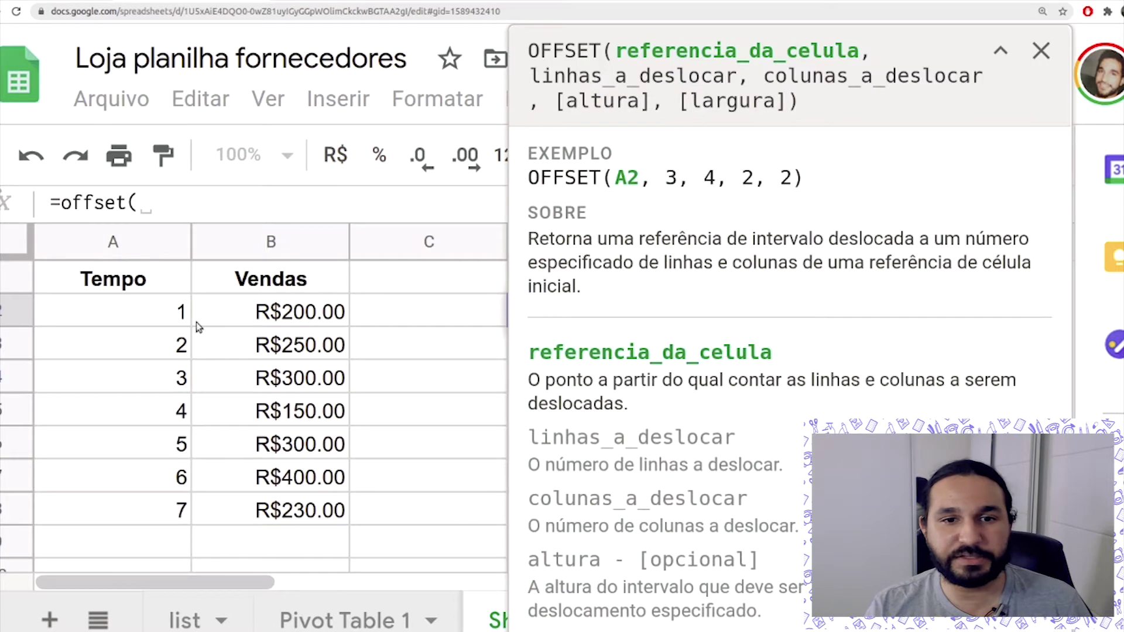
Complete the D2 formula as =offset(A1:B8,3,0), using the Tempo and Vendas table as its reference.
left_click_drag(113, 280, 299, 513)
type(";2")
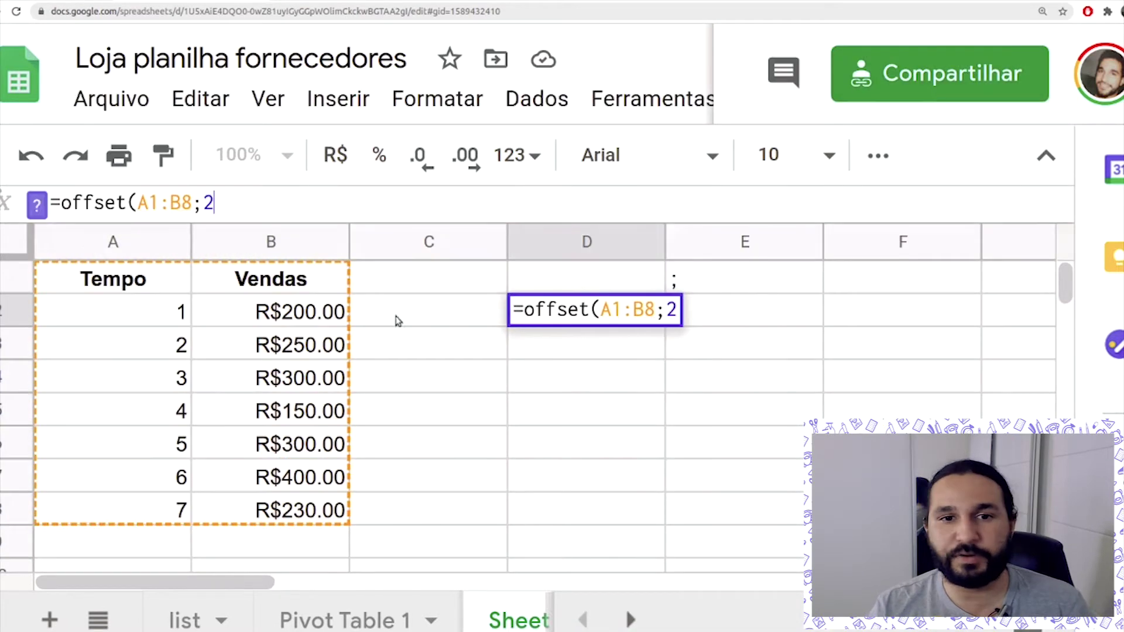
key("BackSpace")
type("3")
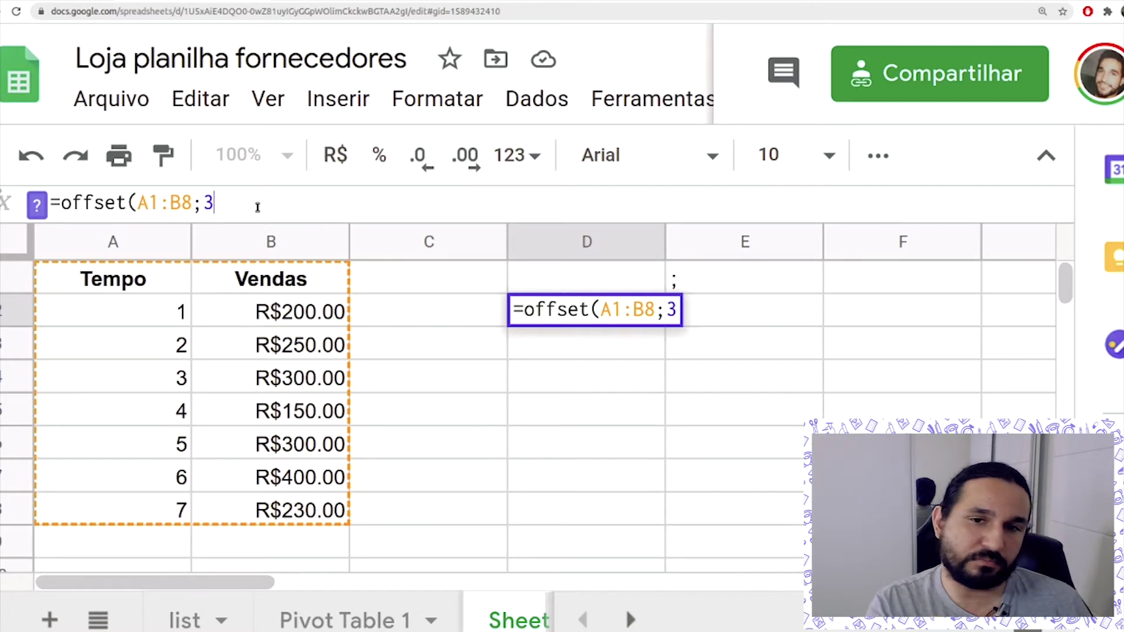
type(")")
key("Return")
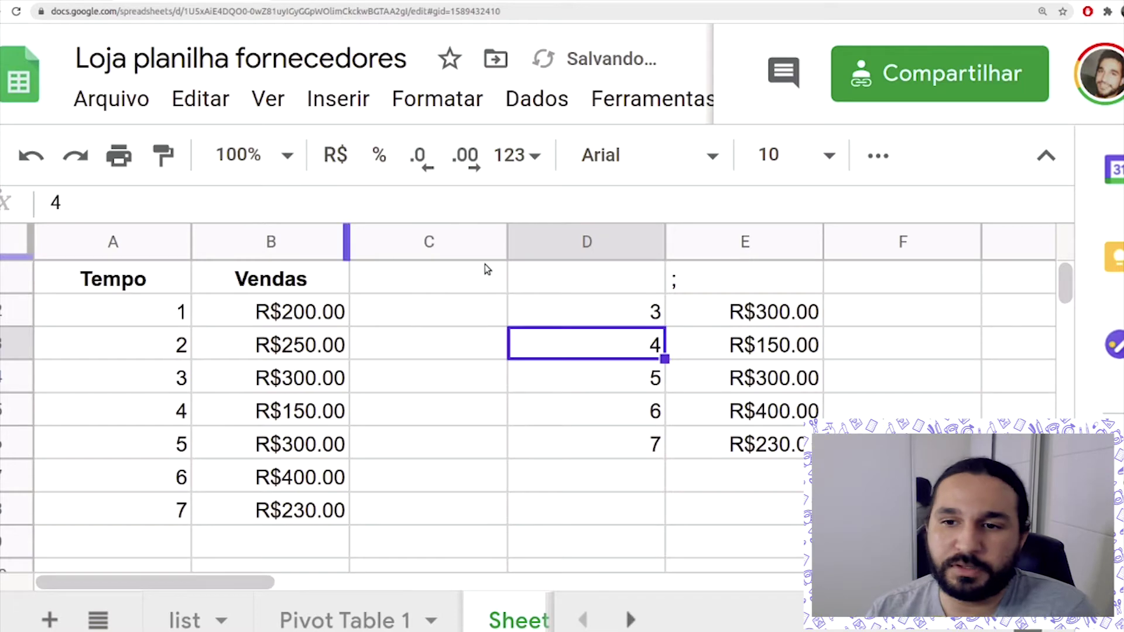
Inspect the column-shift argument of the OFFSET formula in D2 without changing it.
left_click(588, 315)
left_click(233, 202)
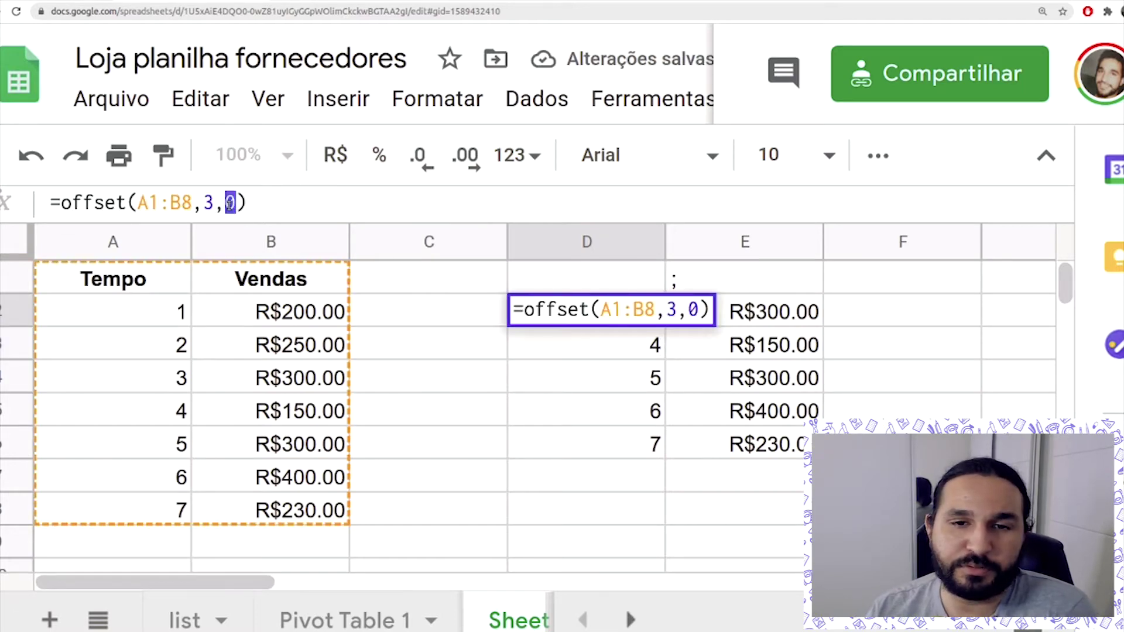
key("Return")
key("Up")
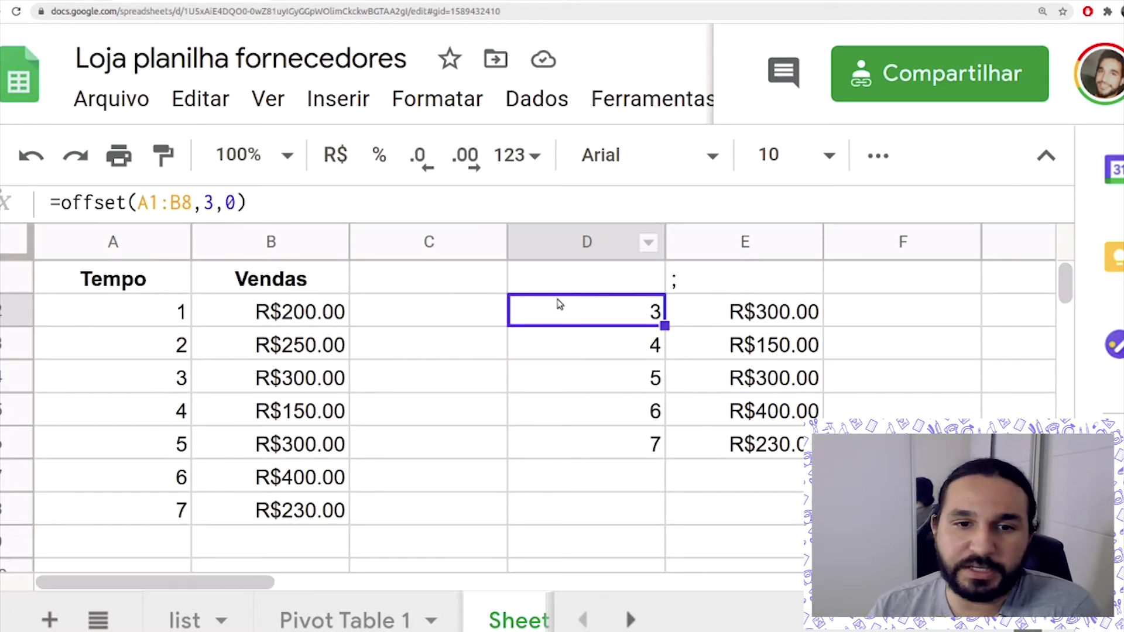
Trace the row shift in the source table by highlighting the header row, rows 2 and 3, and the range A4:B8.
left_click(130, 276)
left_click(233, 279, "shift")
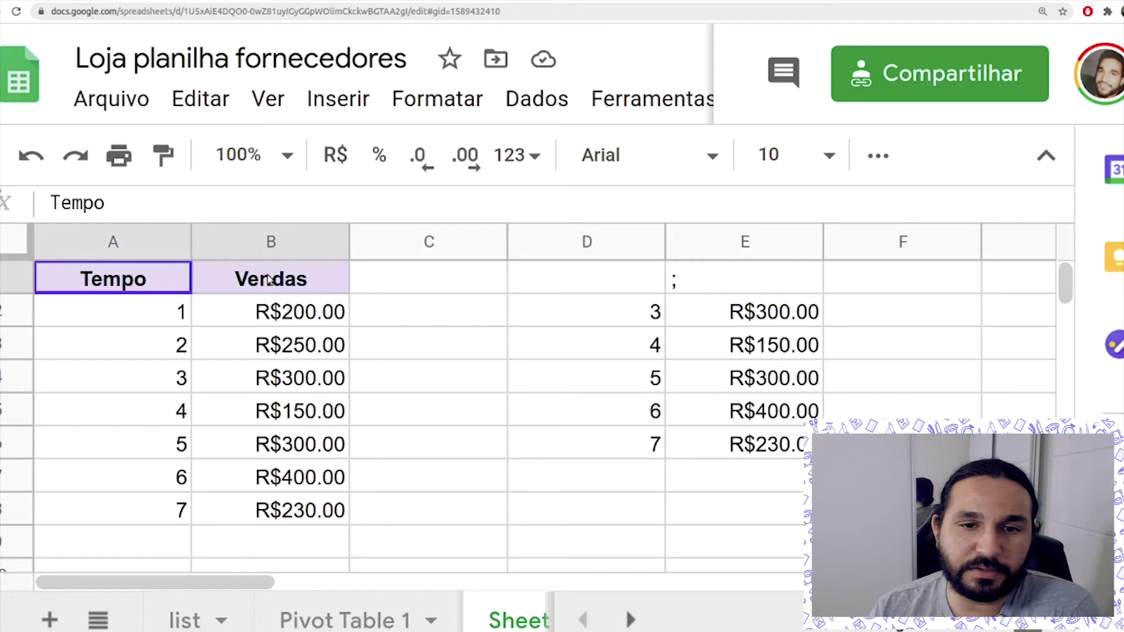
left_click(131, 320)
key("shift+Right")
left_click(158, 349)
left_click(213, 346, "shift")
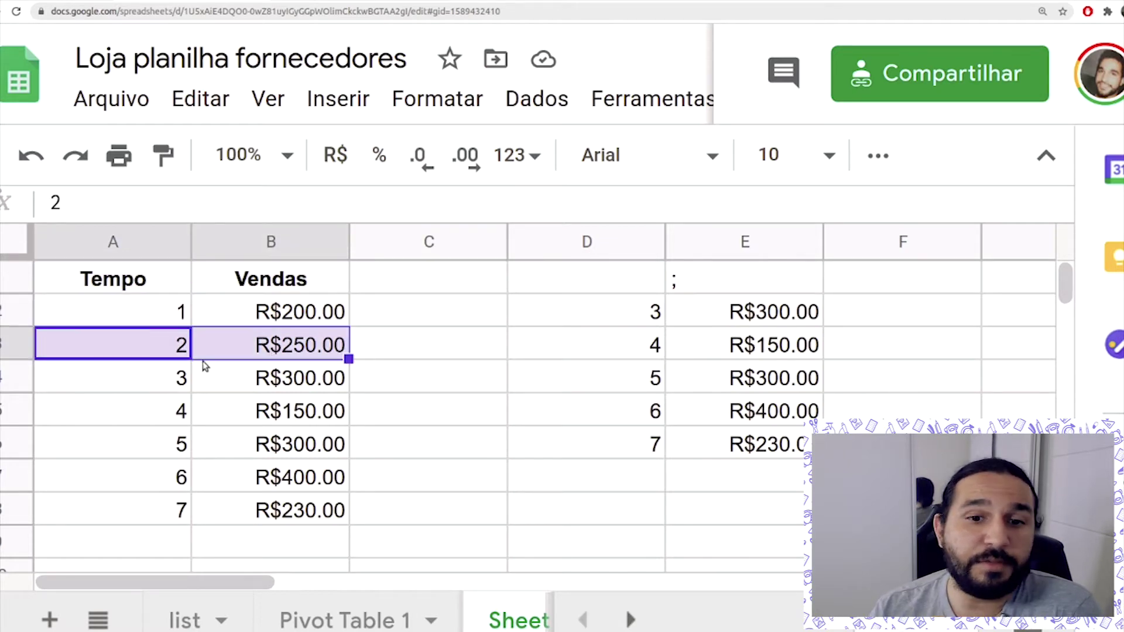
left_click(149, 376)
left_click(291, 439, "shift")
left_click_drag(291, 440, 332, 532)
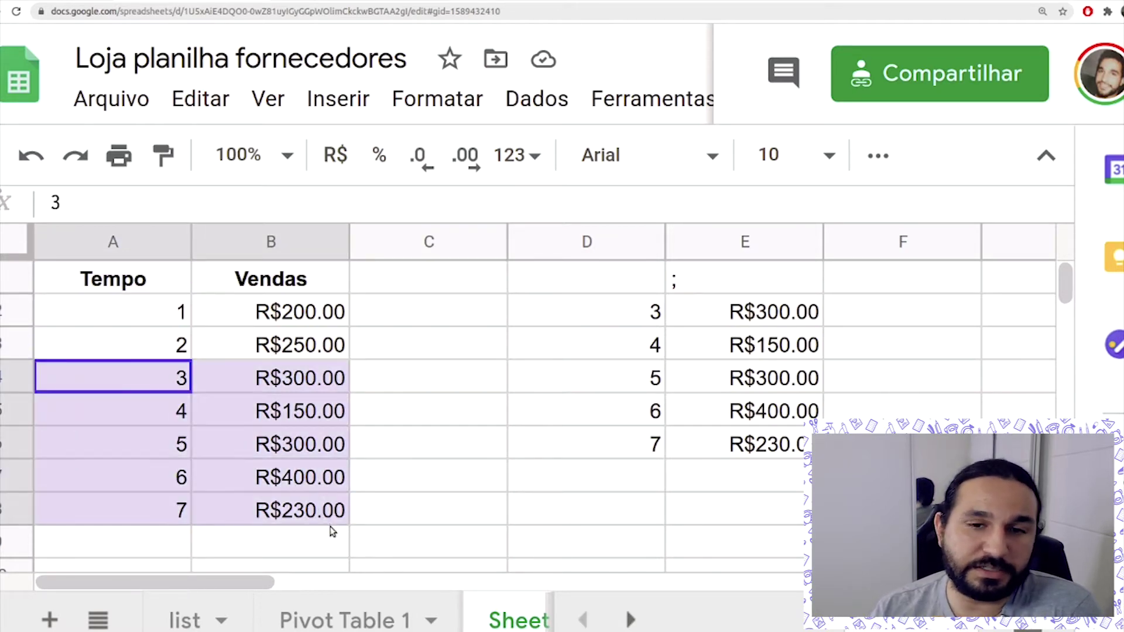
Inspect the row-shift argument in D2 and compare the skipped range A1:B3 with the returned range A4:B8.
left_click(585, 311)
left_click(202, 202)
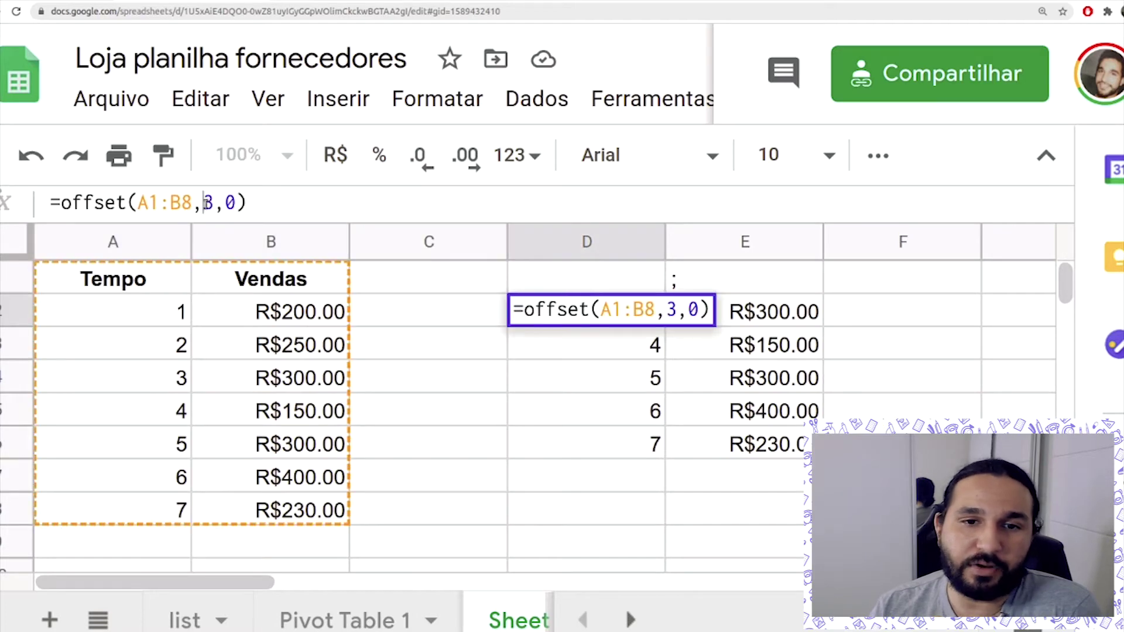
double_click(209, 202)
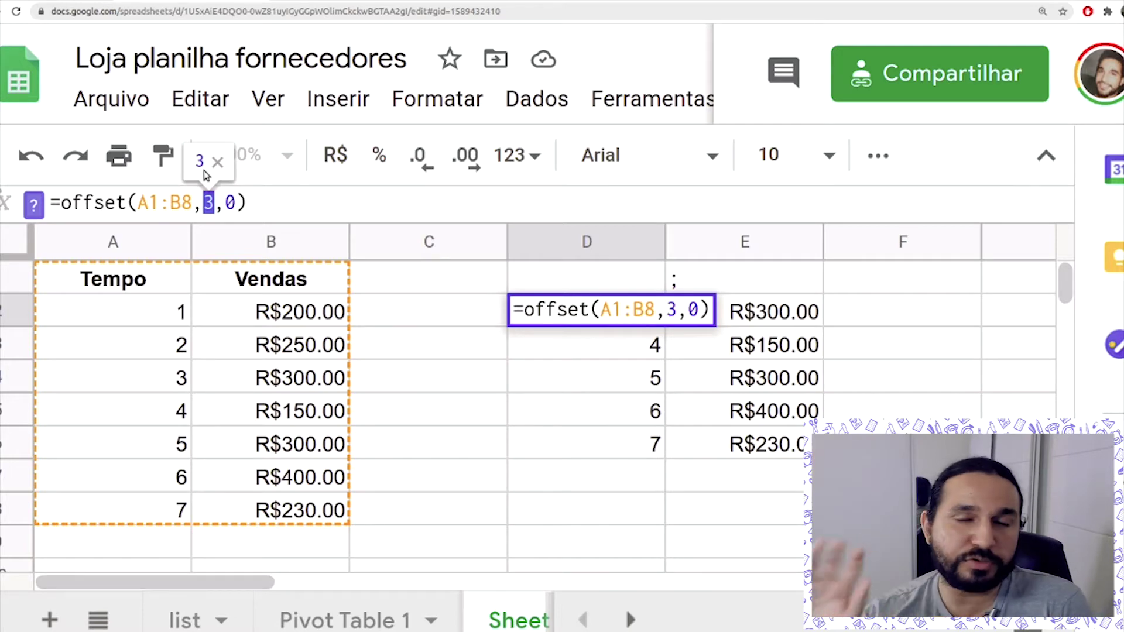
key("Return")
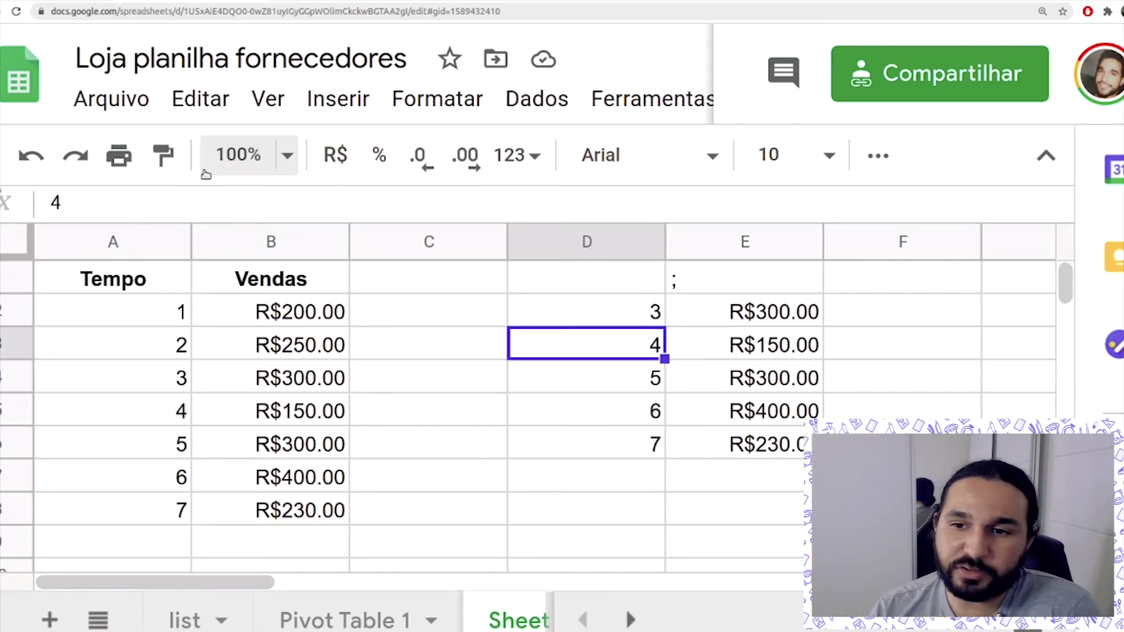
left_click_drag(179, 391, 266, 510)
left_click_drag(107, 286, 267, 350)
left_click_drag(126, 371, 295, 509)
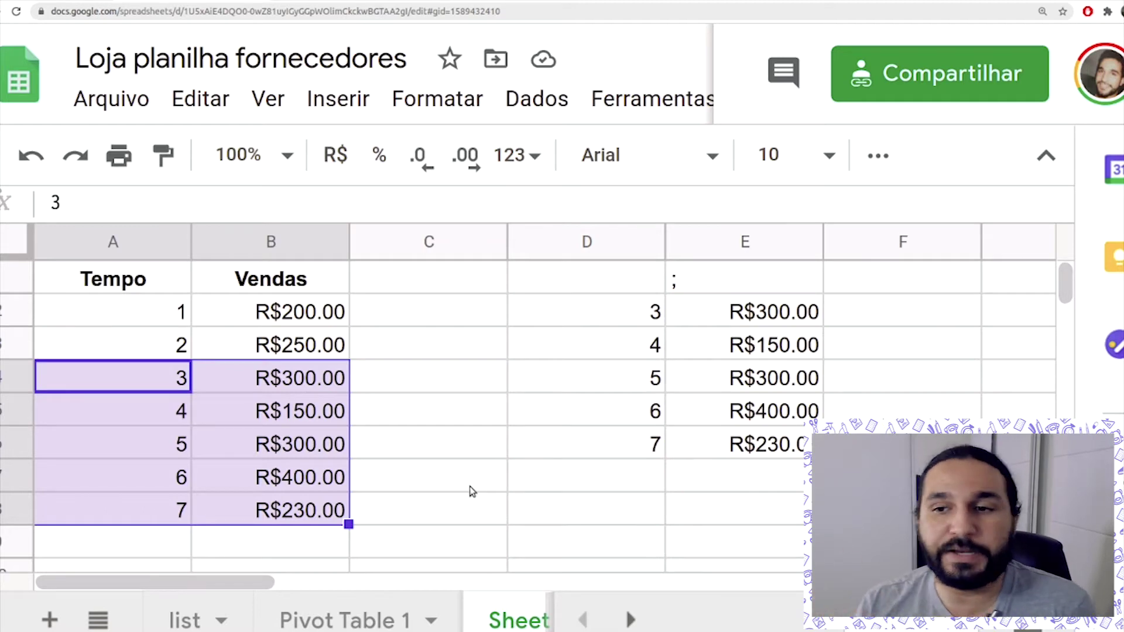
Set the column shift of the OFFSET formula in D2 to 1, making it =offset(A1:B8,3,1).
left_click(636, 323)
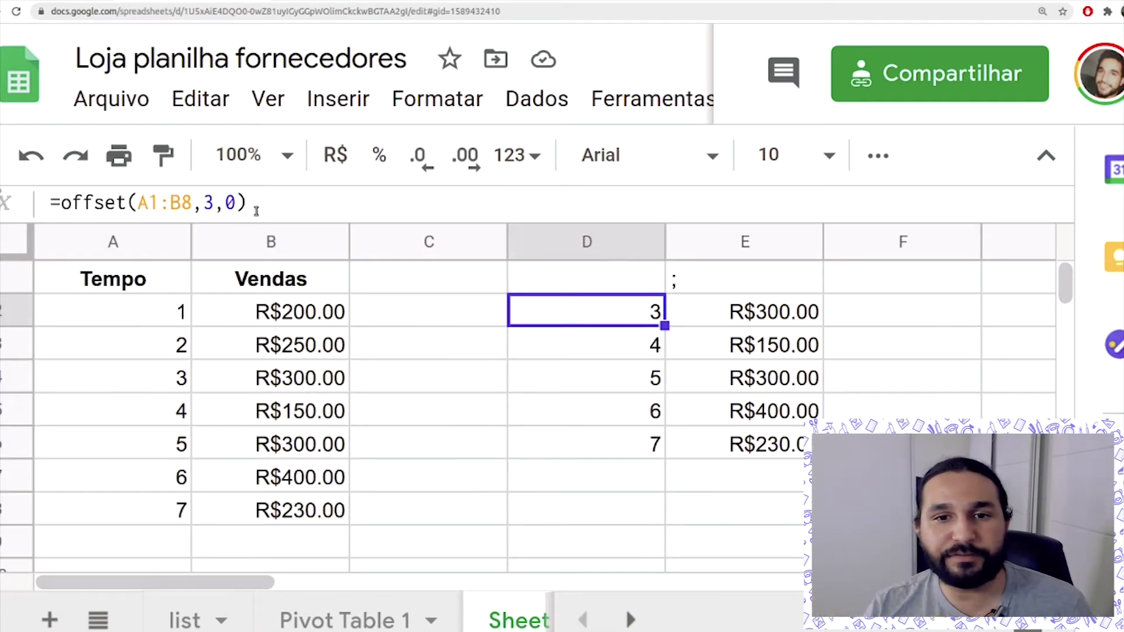
left_click(235, 202)
left_click_drag(235, 202, 226, 202)
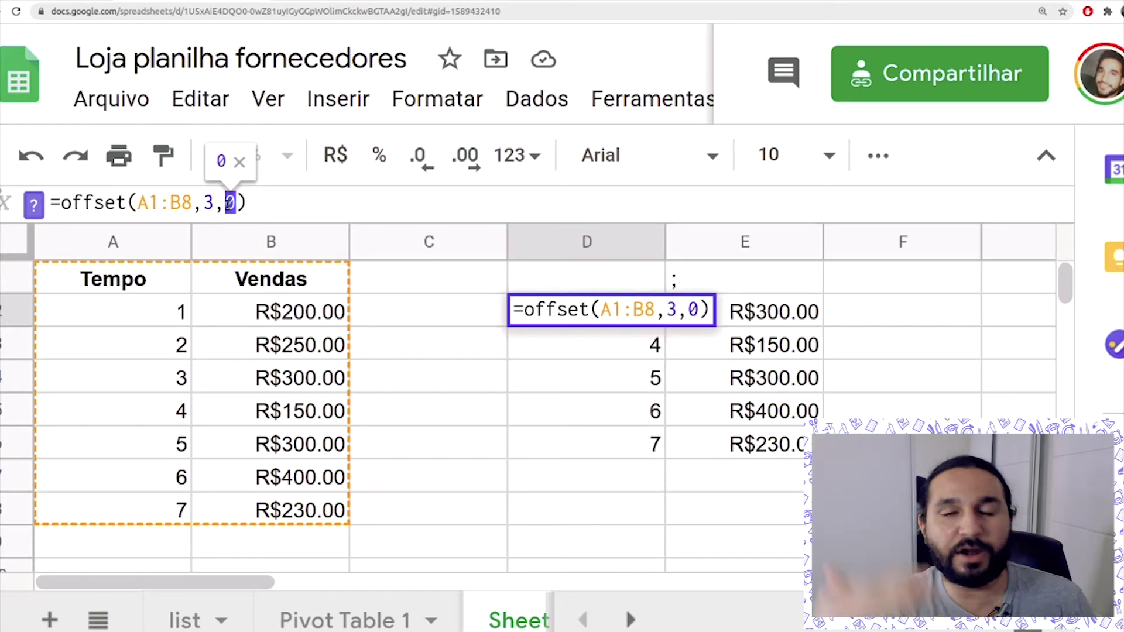
type("1")
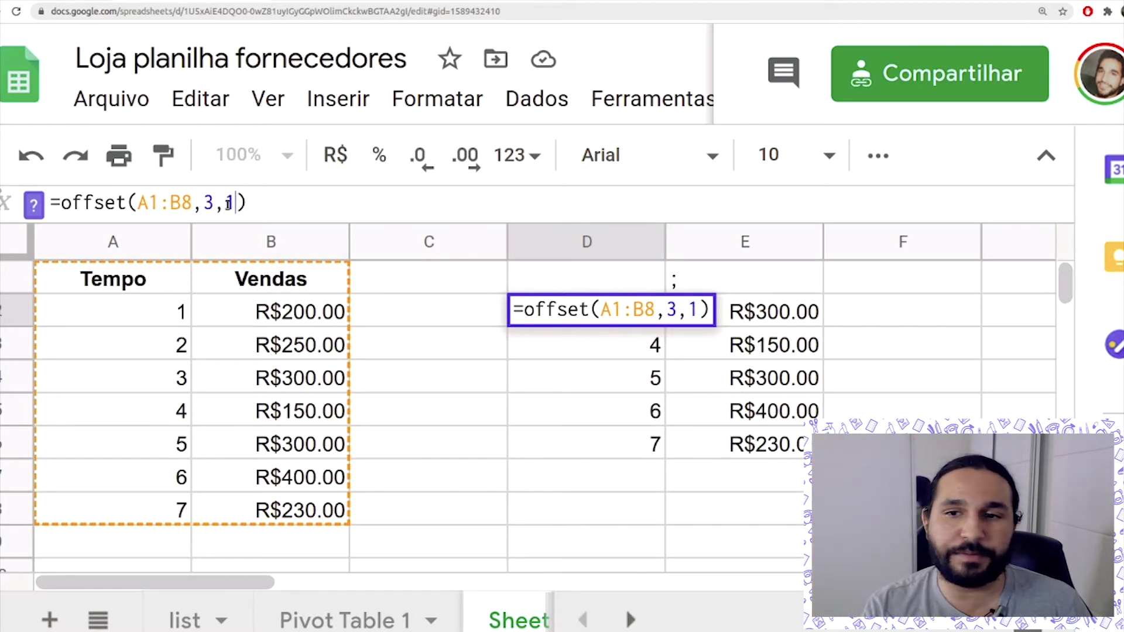
key("Return")
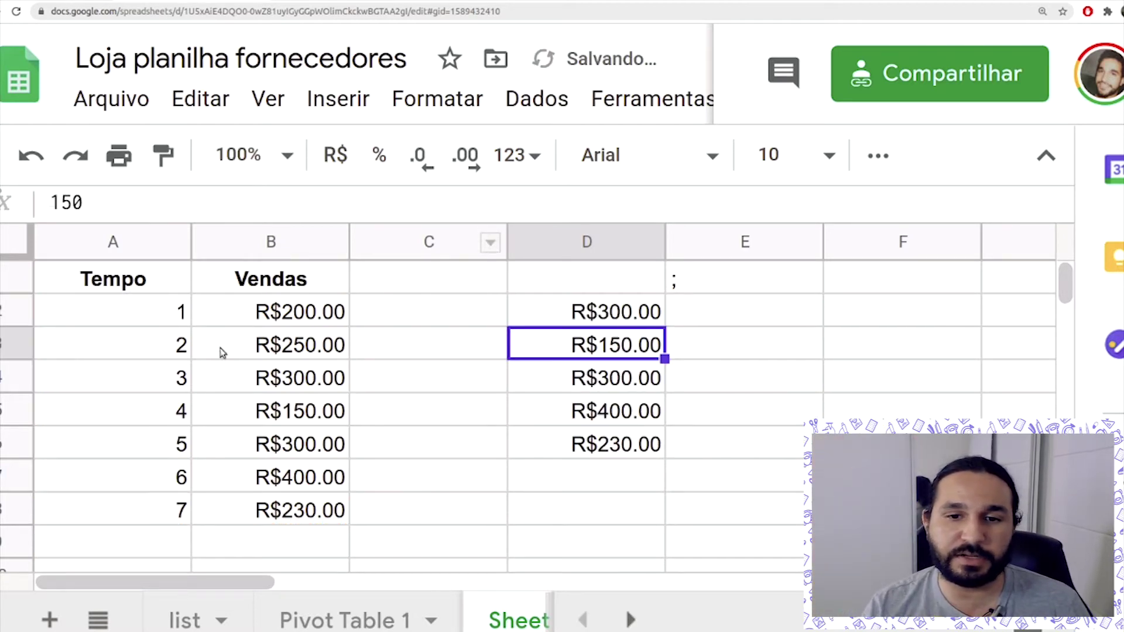
Compare the source ranges A4:A8 and B4:B8 with the OFFSET output in D2:D6 by highlighting each one.
left_click_drag(301, 382, 320, 511)
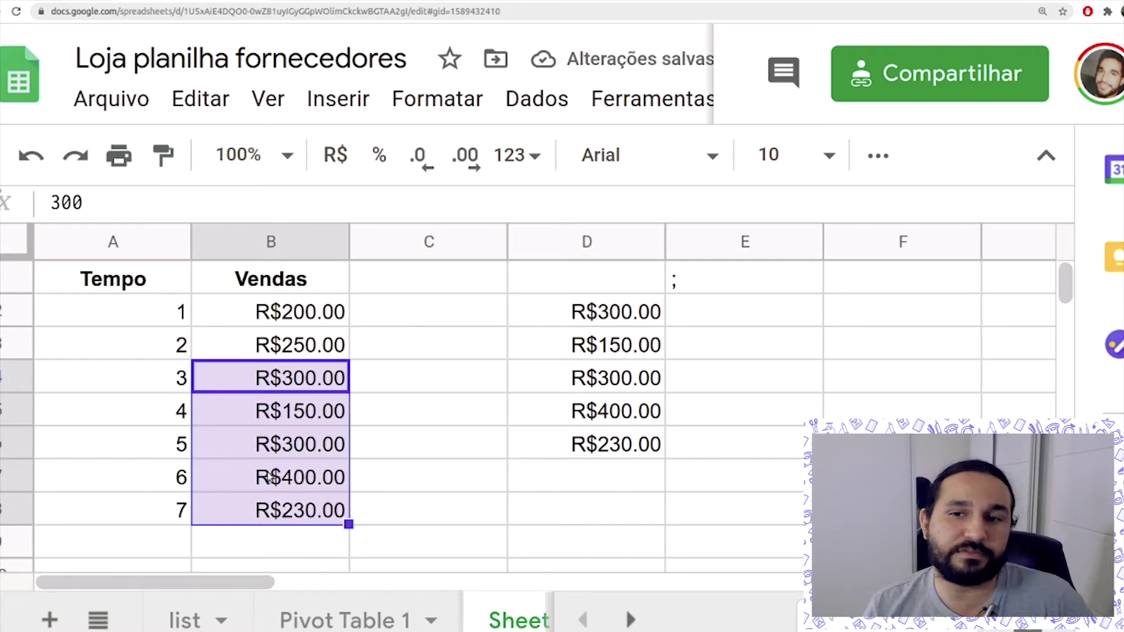
left_click_drag(253, 266, 211, 387)
left_click_drag(137, 381, 143, 502)
left_click_drag(275, 383, 293, 514)
left_click_drag(625, 302, 610, 446)
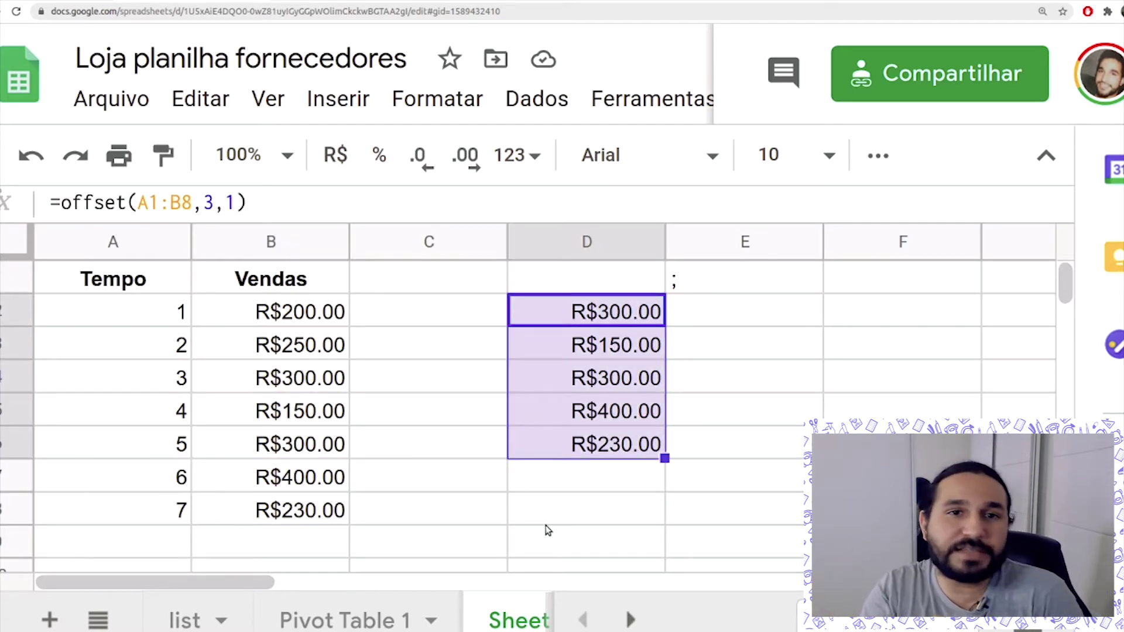
Switch to the lecursos.com exercise article and read question 1 about the lowest sale for time 4 or greater.
left_click(316, 1)
scroll(203, 278, "down", 5)
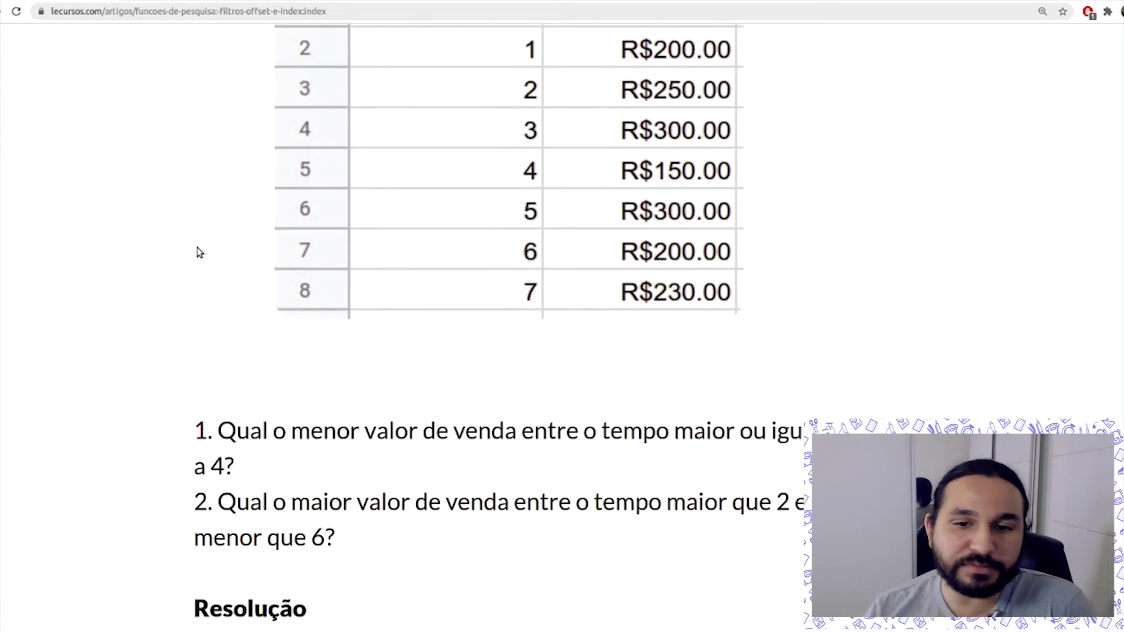
scroll(167, 284, "down", 1)
scroll(290, 364, "up", 2)
left_click_drag(226, 464, 227, 499)
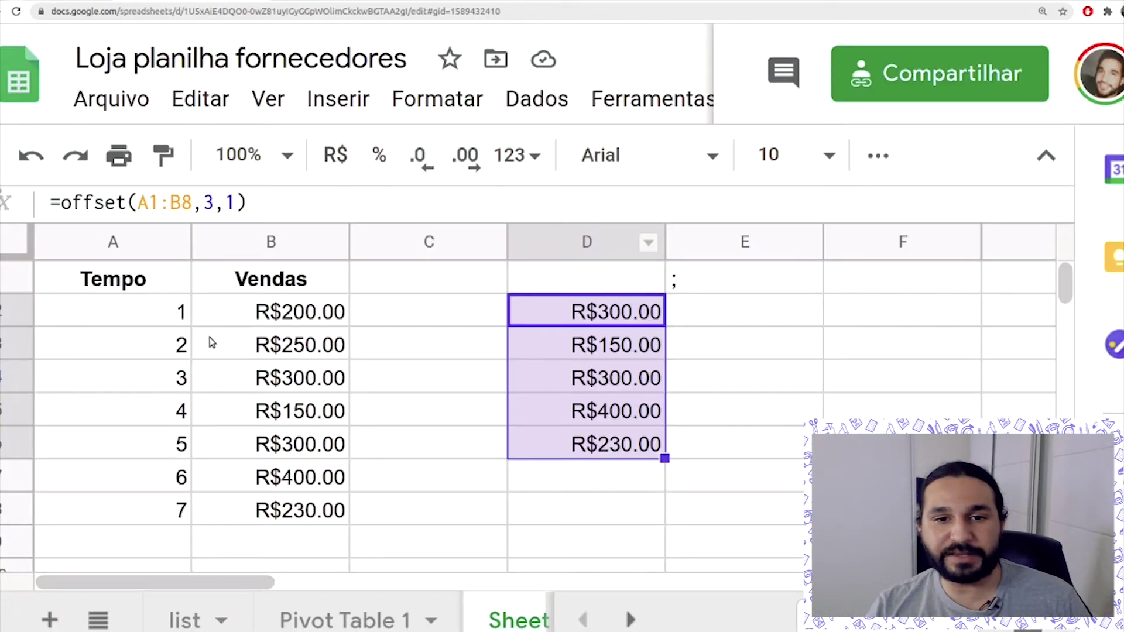
Back in the spreadsheet, highlight the wanted range A5:B8 and the rows to skip, A1:B4.
left_click(136, 289)
left_click_drag(148, 413, 281, 503)
left_click_drag(154, 425, 304, 520)
left_click_drag(135, 284, 263, 381)
Set the row shift of the OFFSET formula in D2 to 4, making it =offset(A1:B8,4,1).
left_click(622, 315)
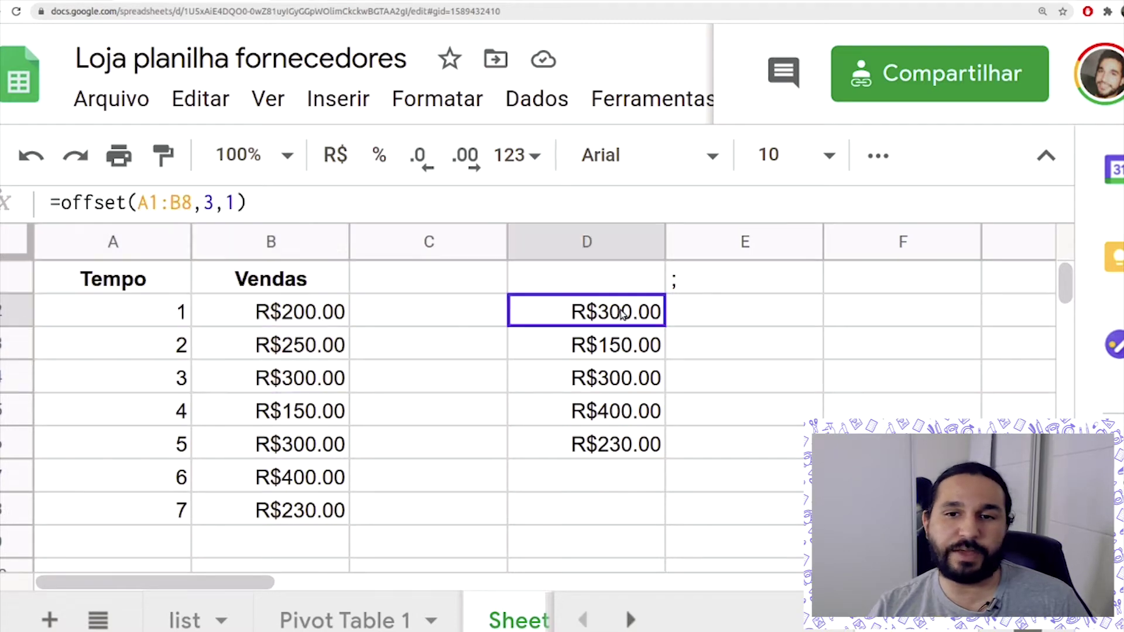
double_click(211, 203)
type("4")
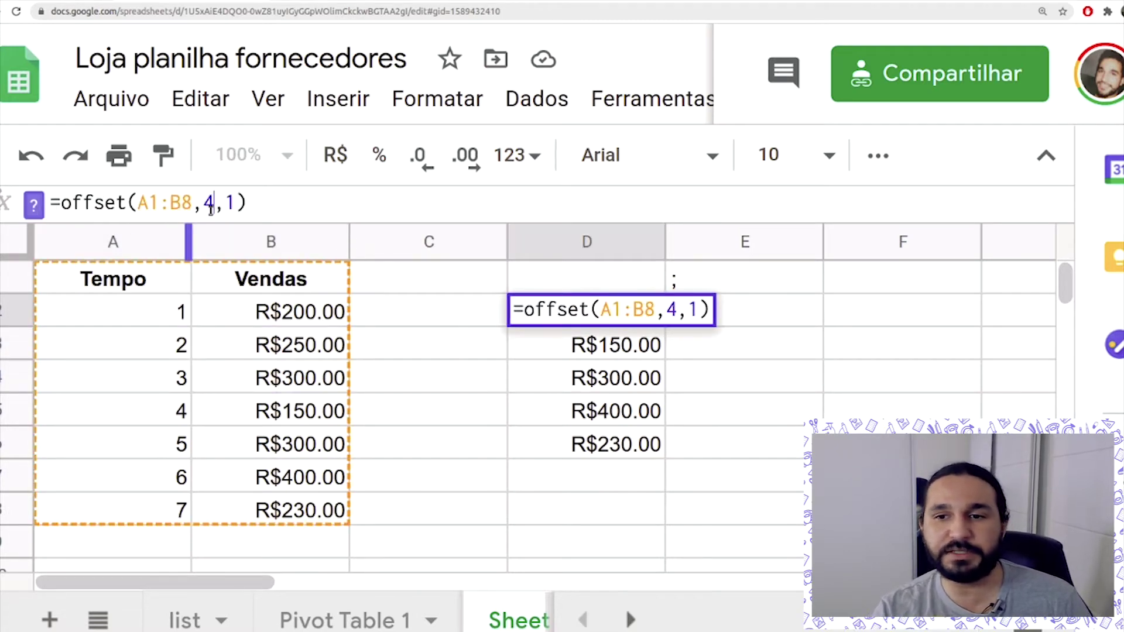
key("Return")
left_click(557, 322)
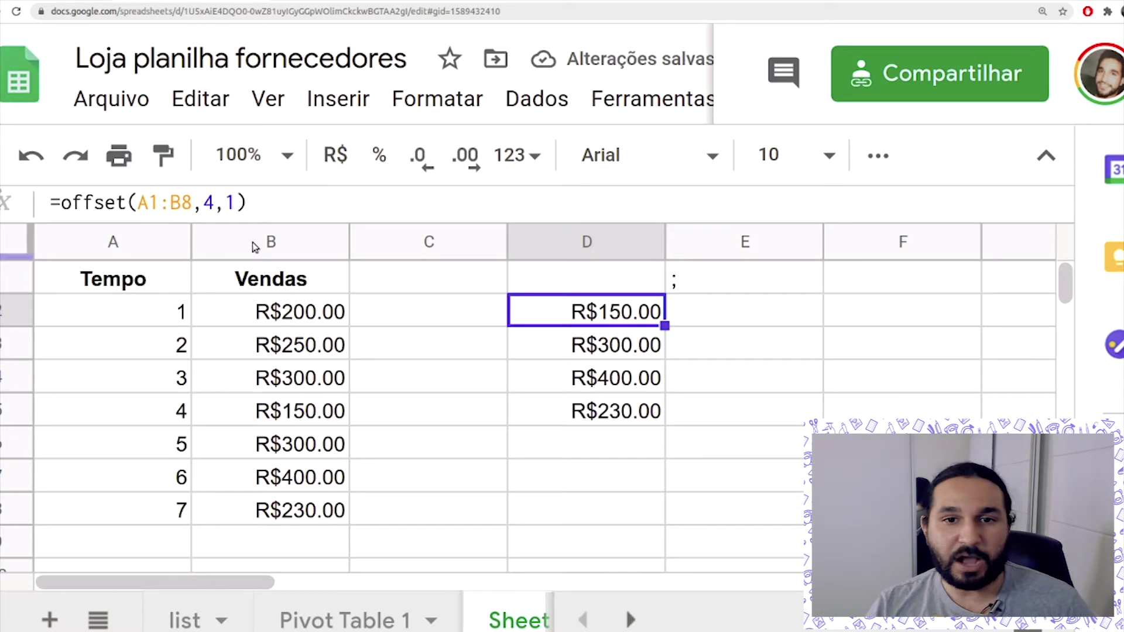
Set the column shift of the OFFSET formula in D2 to 0 to return both table columns.
double_click(229, 202)
type("0")
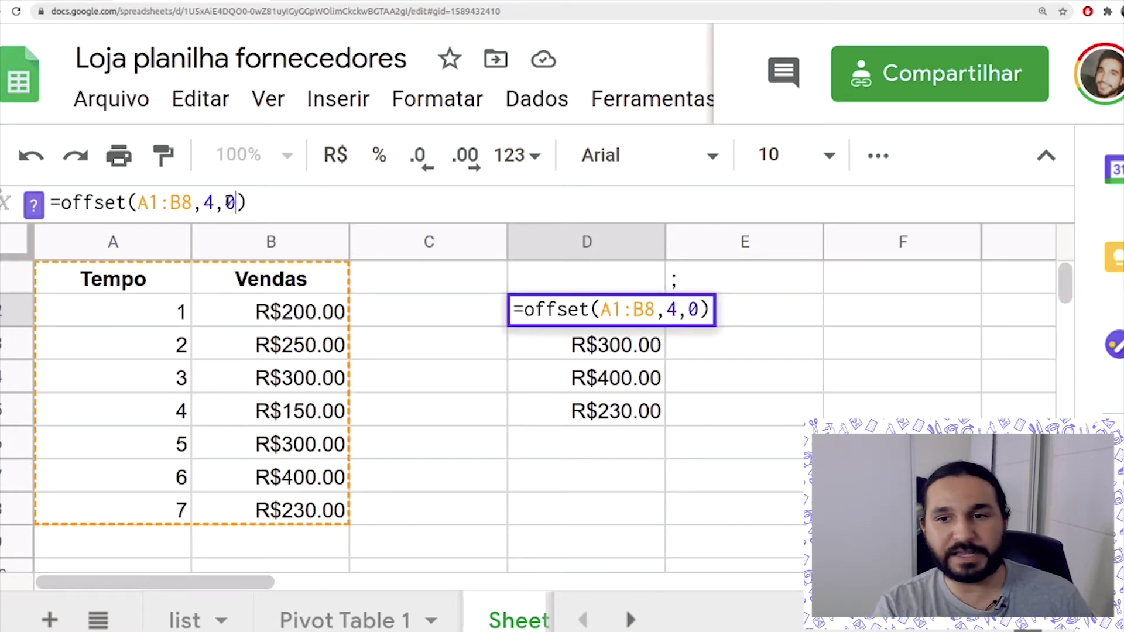
key("Return")
key("Up")
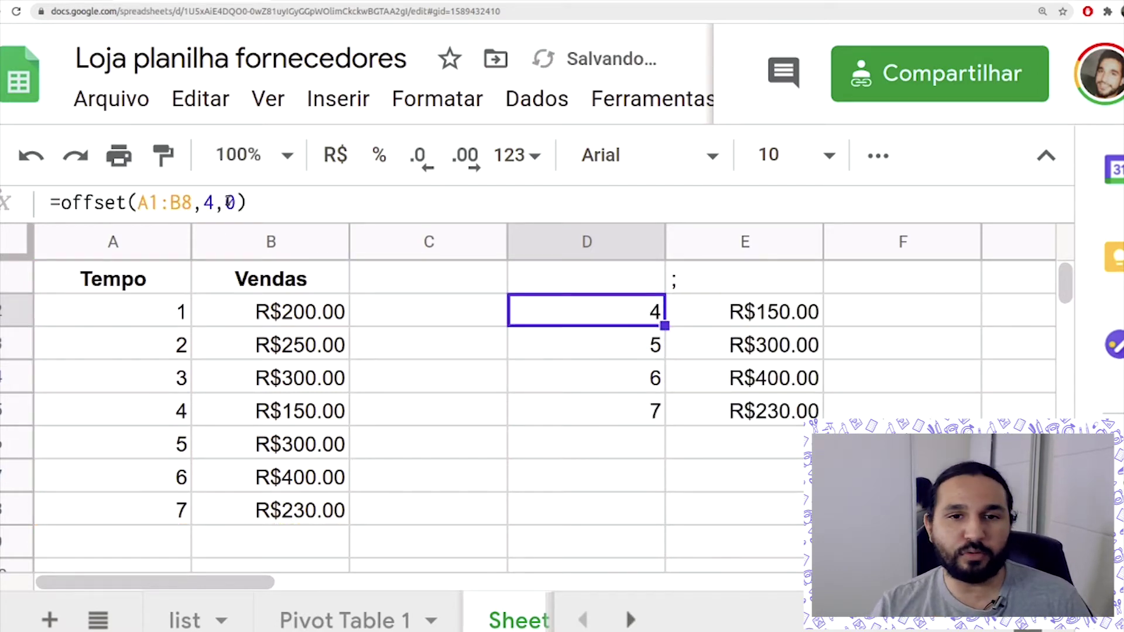
Highlight A5:B8 in the source table and check the wording of question 1 in the exercise article.
left_click_drag(166, 420, 299, 524)
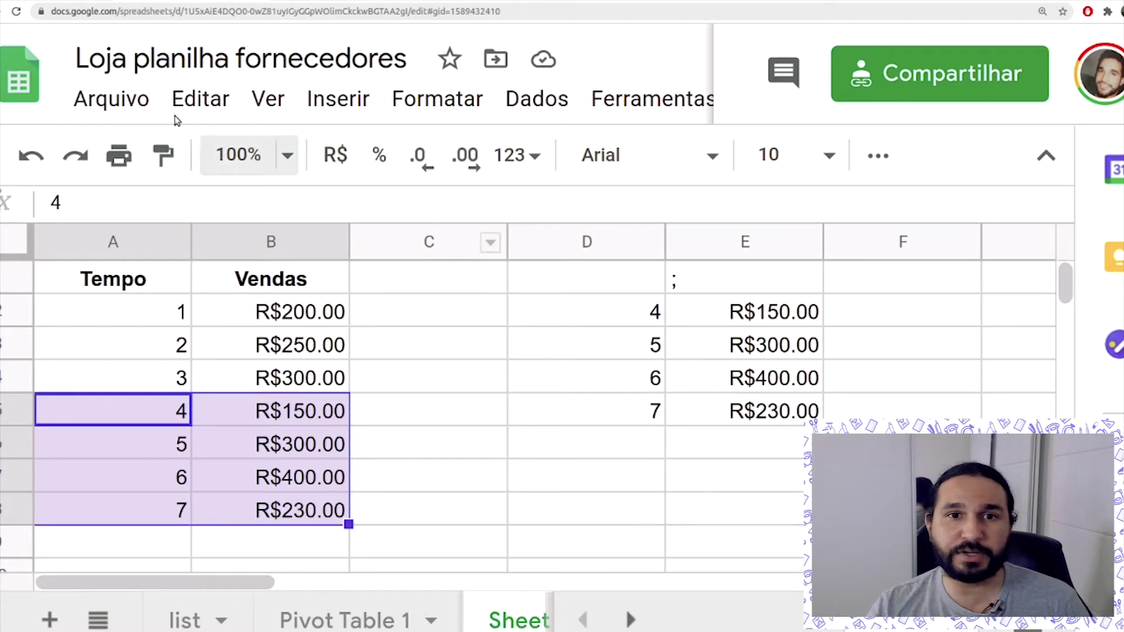
left_click(128, 1)
left_click_drag(291, 465, 503, 458)
left_click(59, 2)
Set the column shift of the OFFSET formula in D2 to 1 so only the Vendas column is returned.
left_click(636, 314)
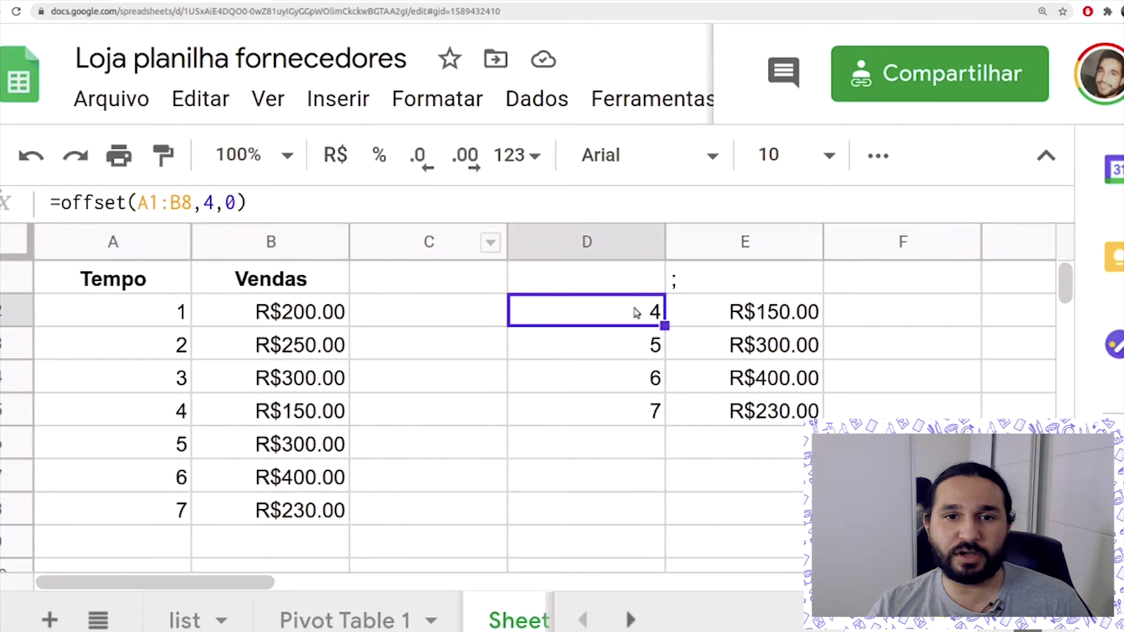
left_click_drag(225, 205, 234, 202)
type("1")
key("Return")
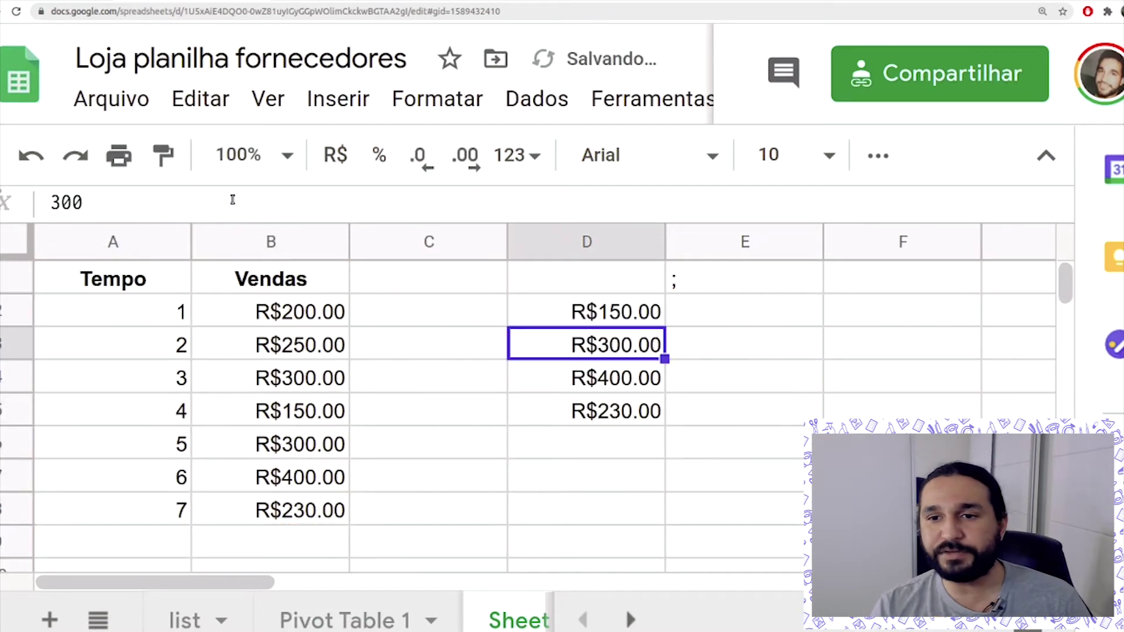
Compare the OFFSET output in D2:D5 with the skipped range A1:B4 and the source ranges A5:A8 and B5:B8.
left_click_drag(592, 310, 601, 410)
left_click(593, 308)
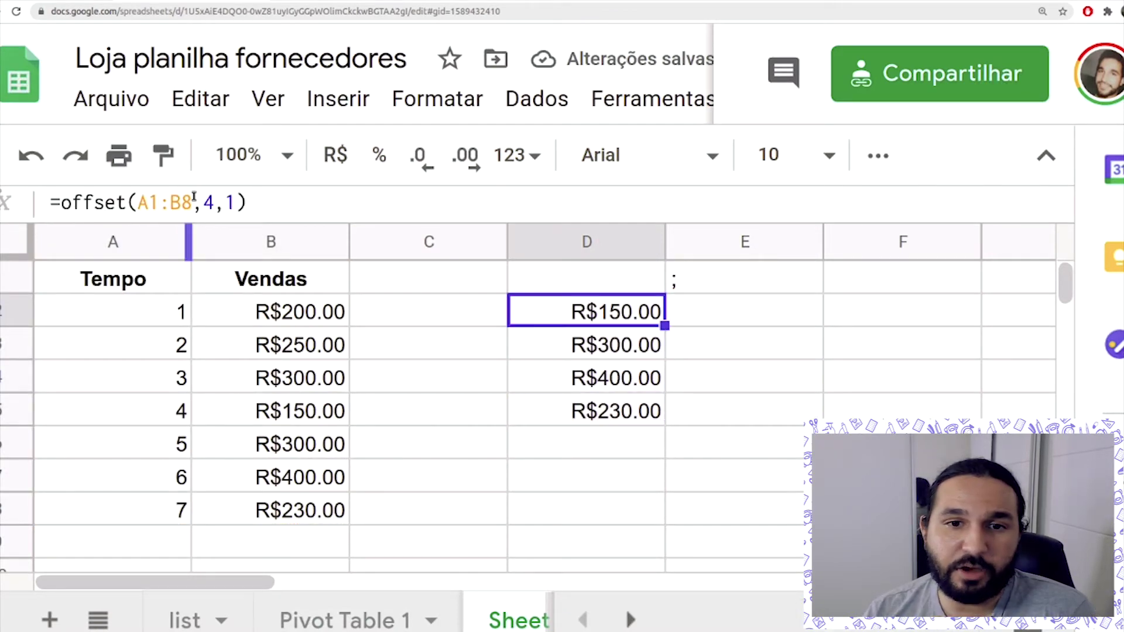
left_click_drag(123, 291, 287, 385)
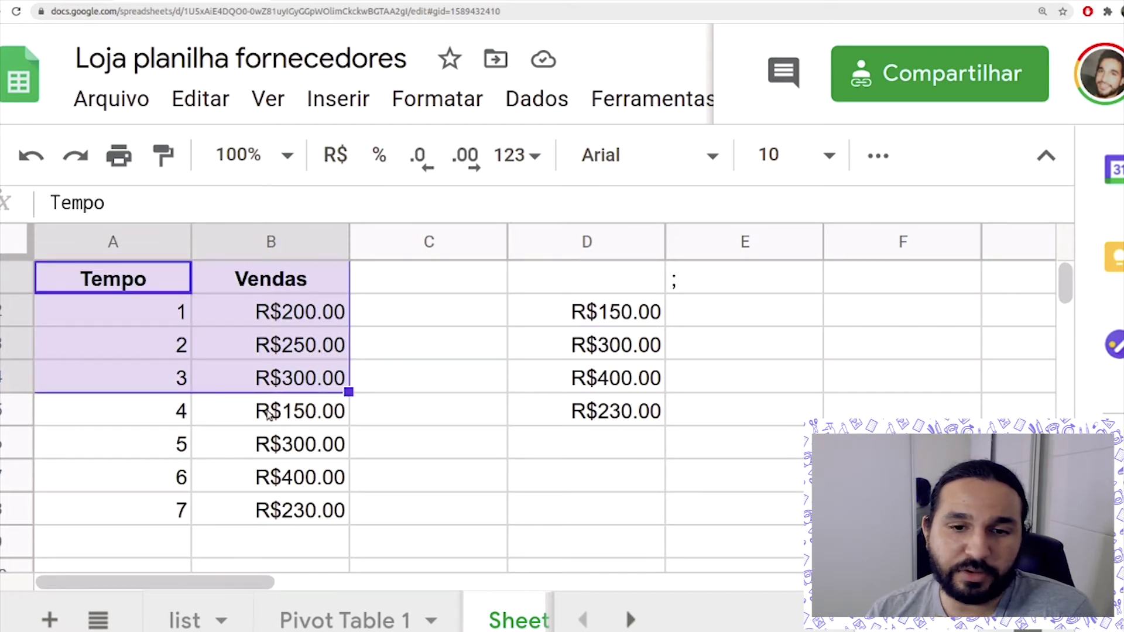
left_click_drag(169, 415, 147, 515)
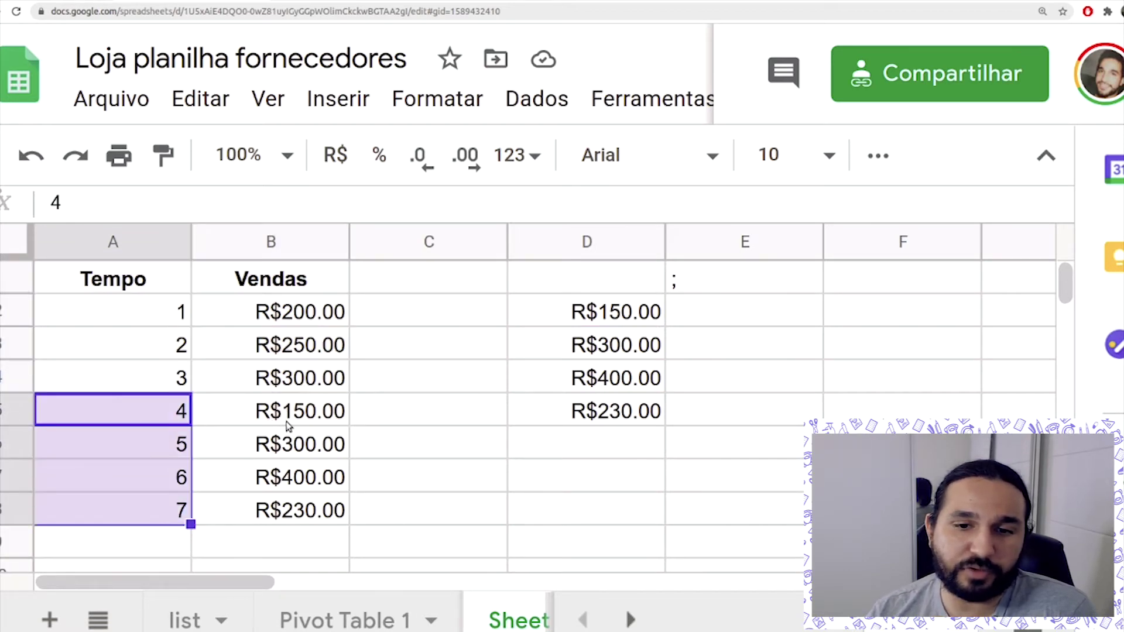
left_click(286, 423)
left_click_drag(287, 445, 283, 511)
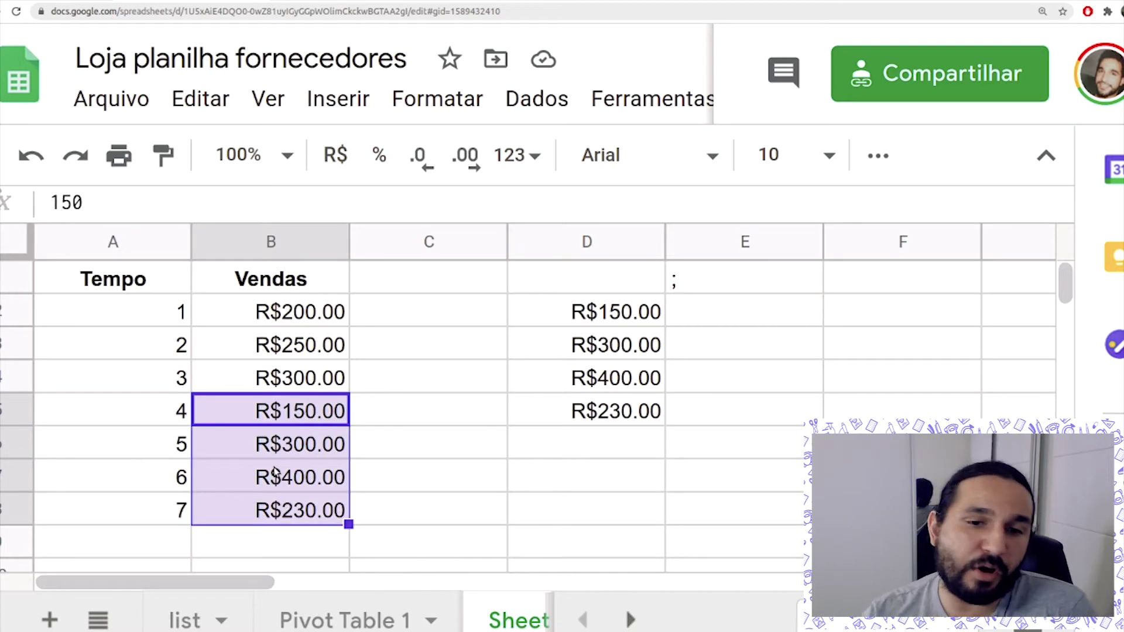
Wrap the OFFSET formula in D2 in MIN, making it =min(offset(A1:B8,4,1)), and check it against B5:B8.
left_click(609, 311)
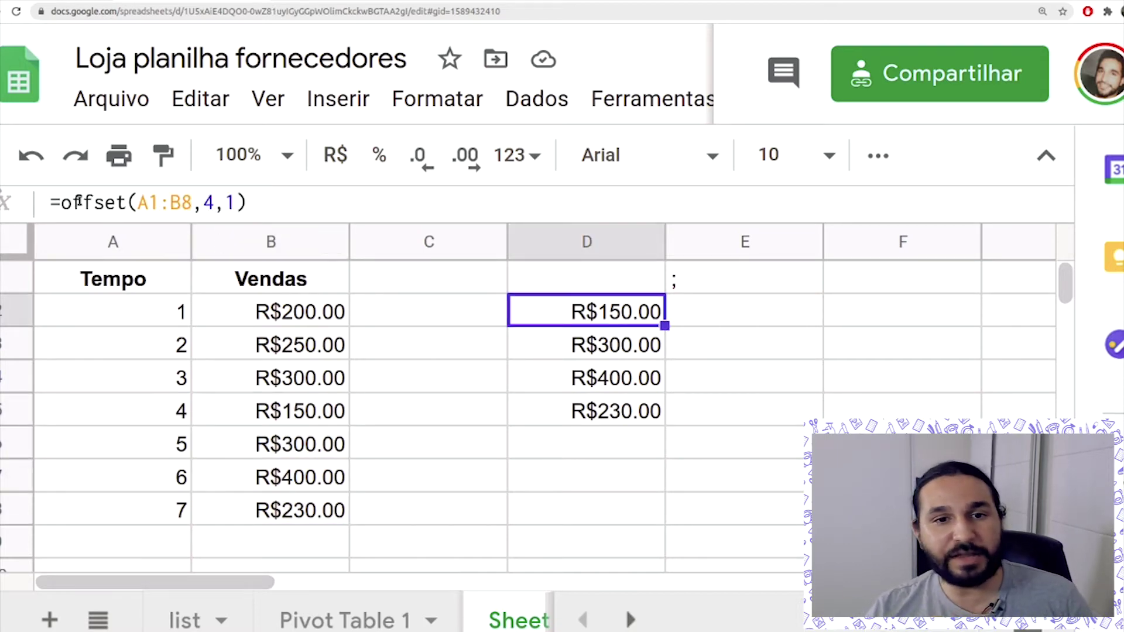
left_click_drag(59, 204, 248, 211)
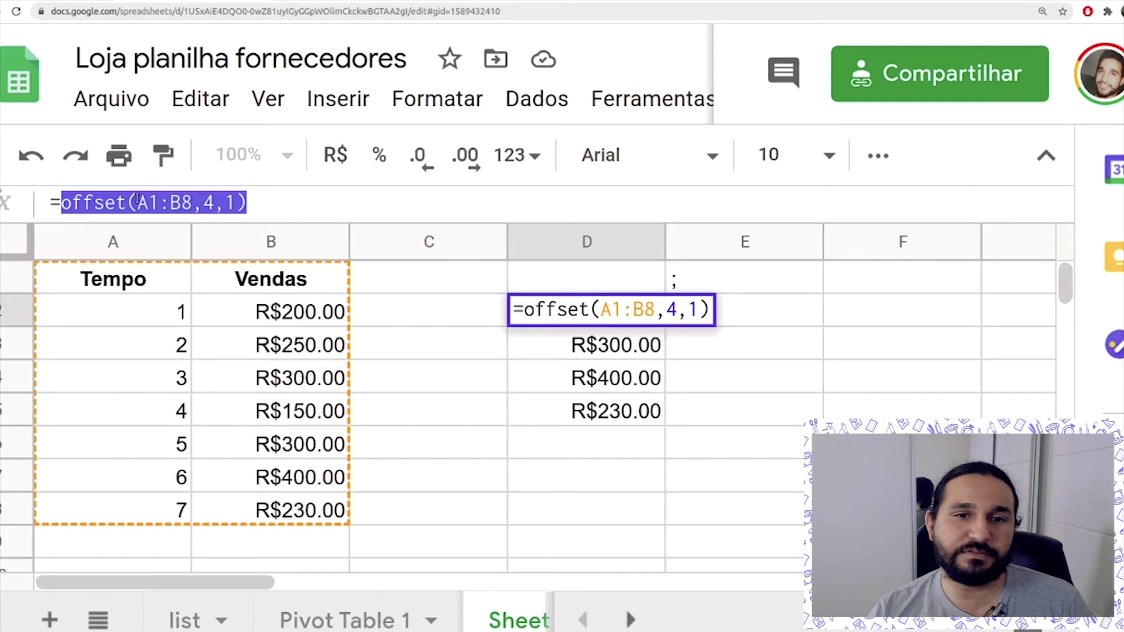
left_click(55, 203)
type("min(")
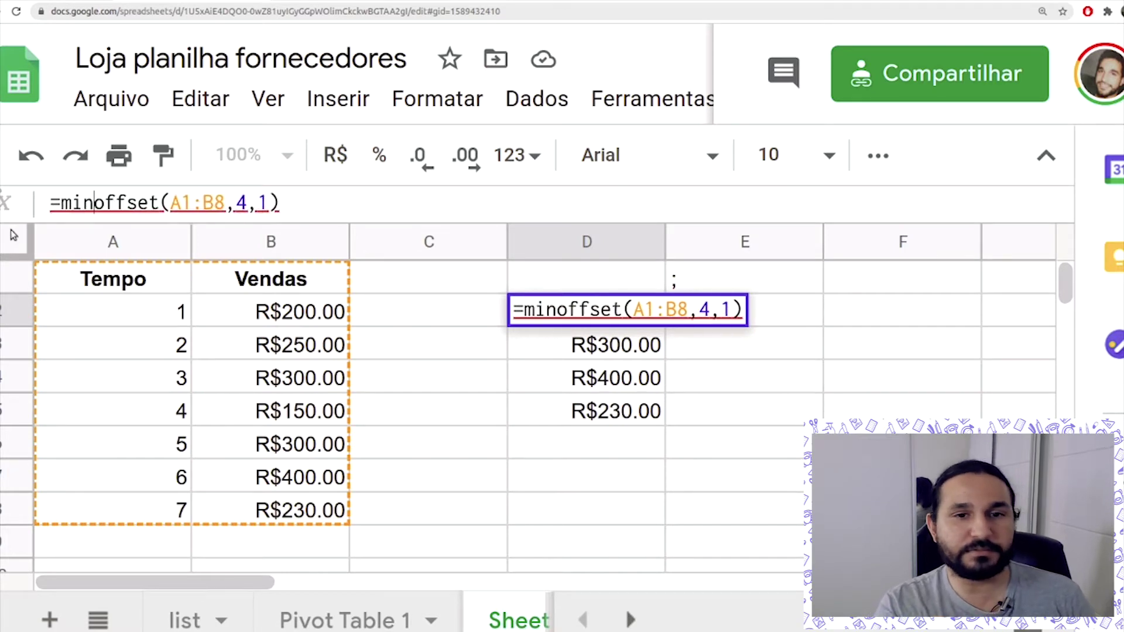
key("Return")
left_click_drag(296, 429, 280, 512)
left_click(583, 319)
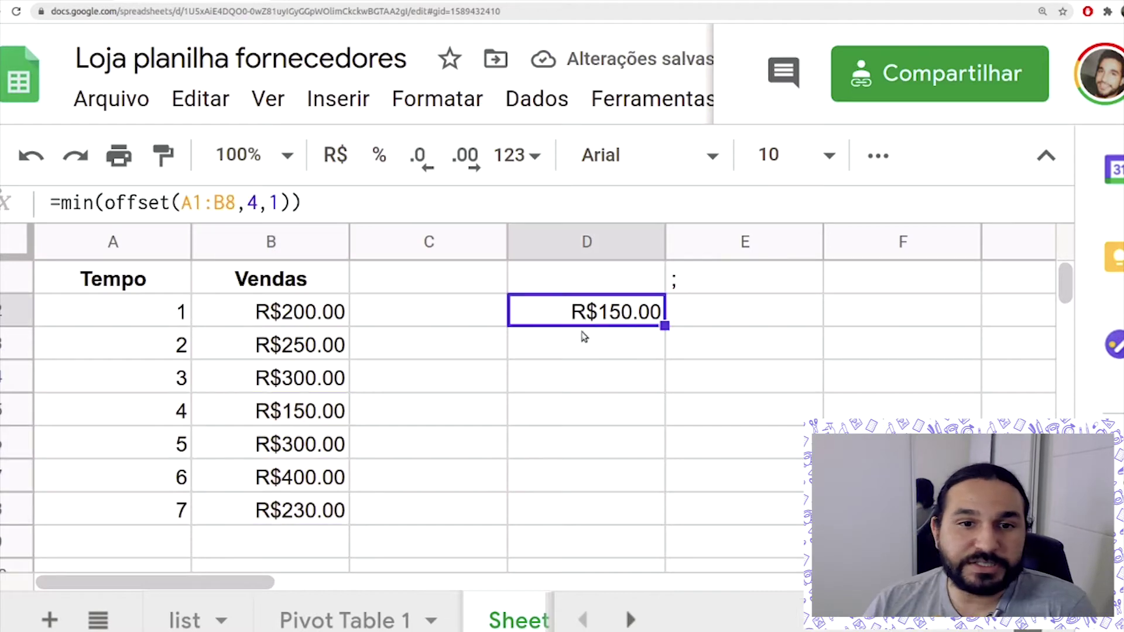
Examine the nested OFFSET part and the outer MIN function of the formula in D2 without changing it.
left_click_drag(105, 202, 288, 201)
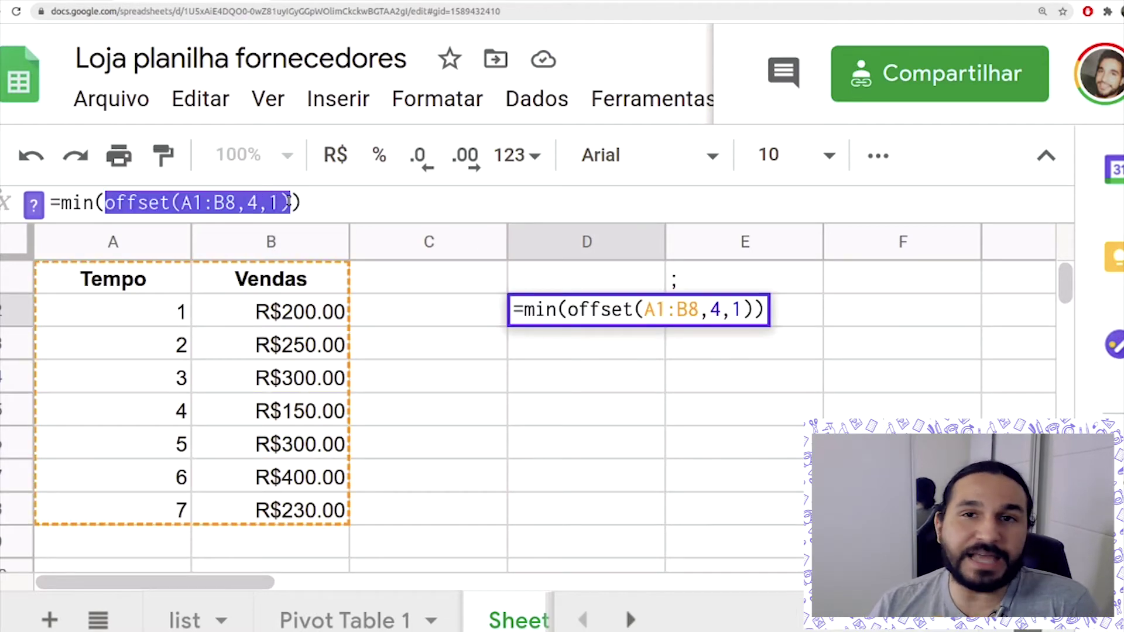
double_click(77, 202)
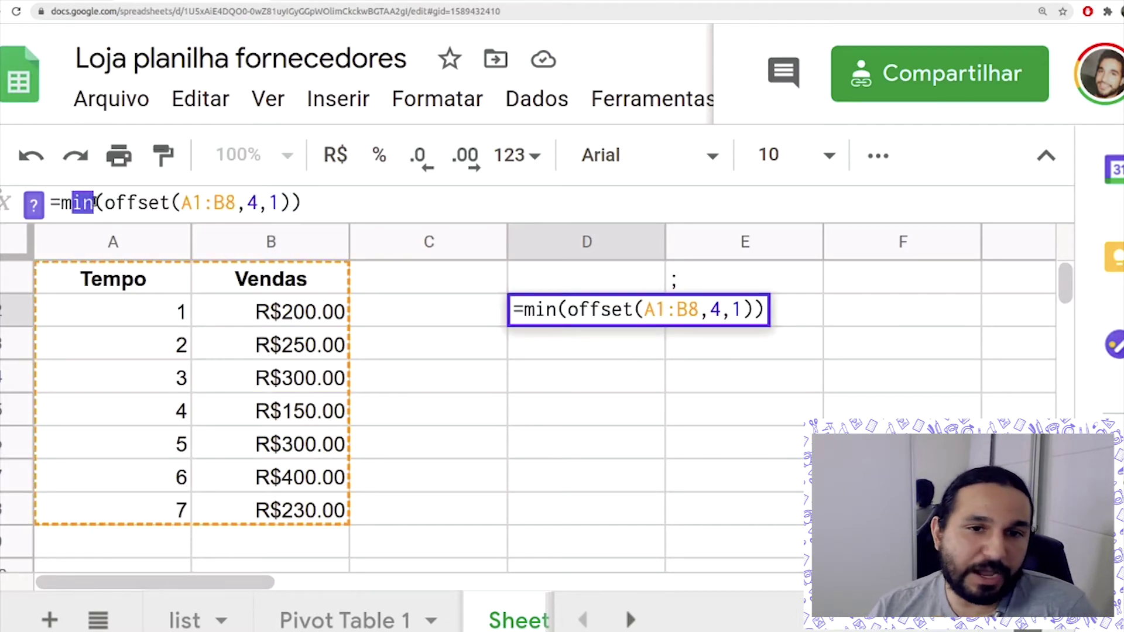
left_click_drag(104, 202, 289, 201)
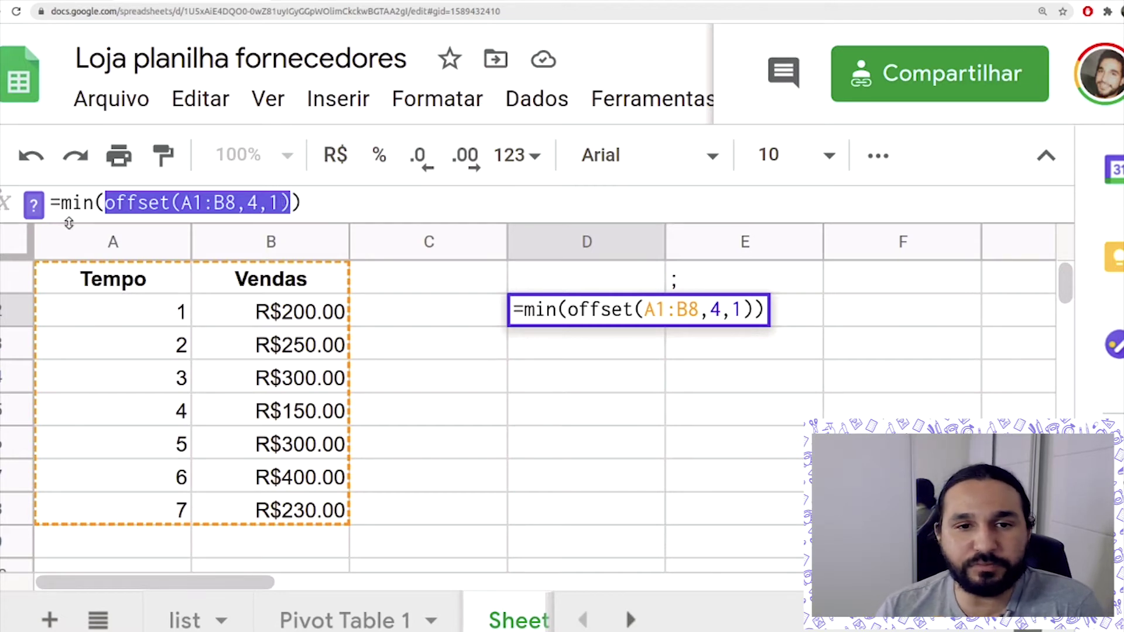
left_click(95, 202)
left_click_drag(104, 202, 63, 202)
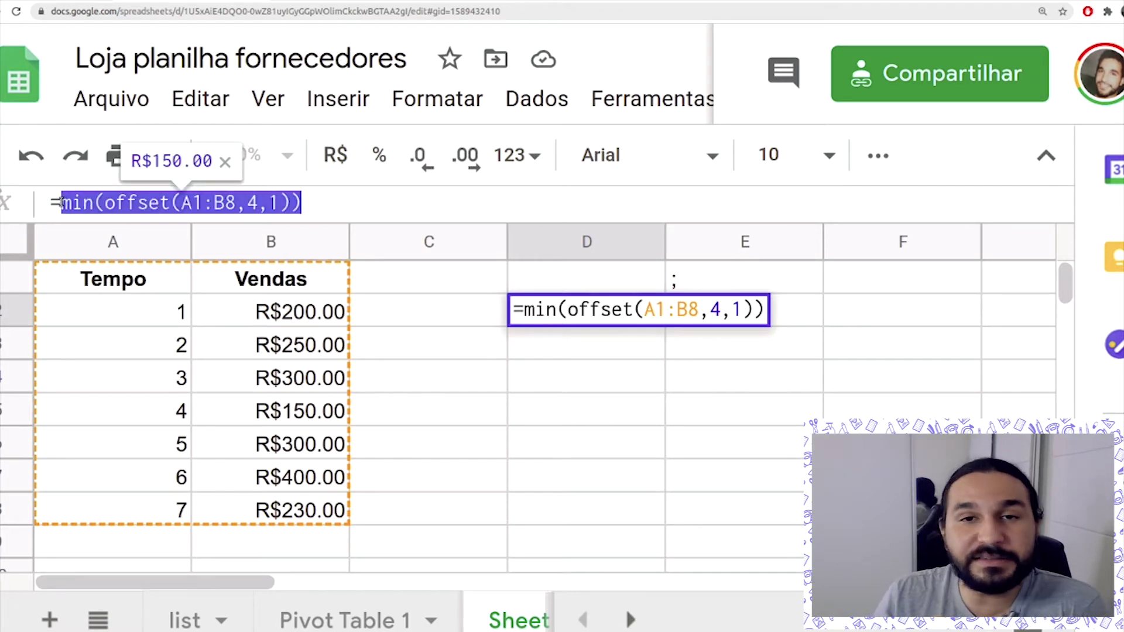
key("Escape")
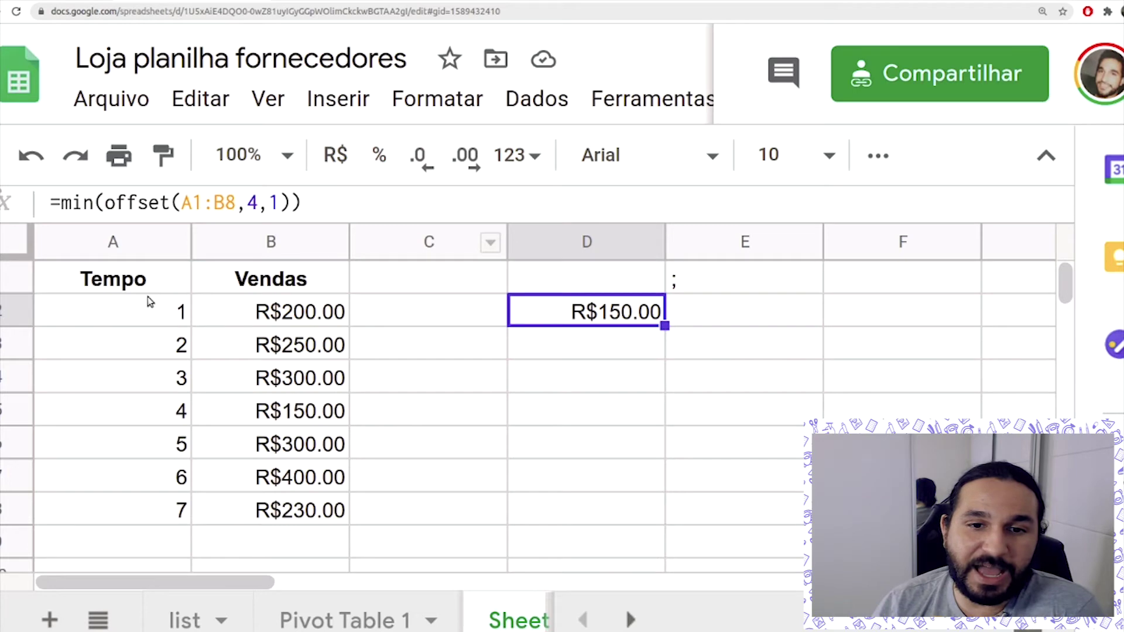
Highlight the skipped range A1:B4 and reread the time condition of question 1 in the exercise article.
left_click_drag(144, 287, 287, 380)
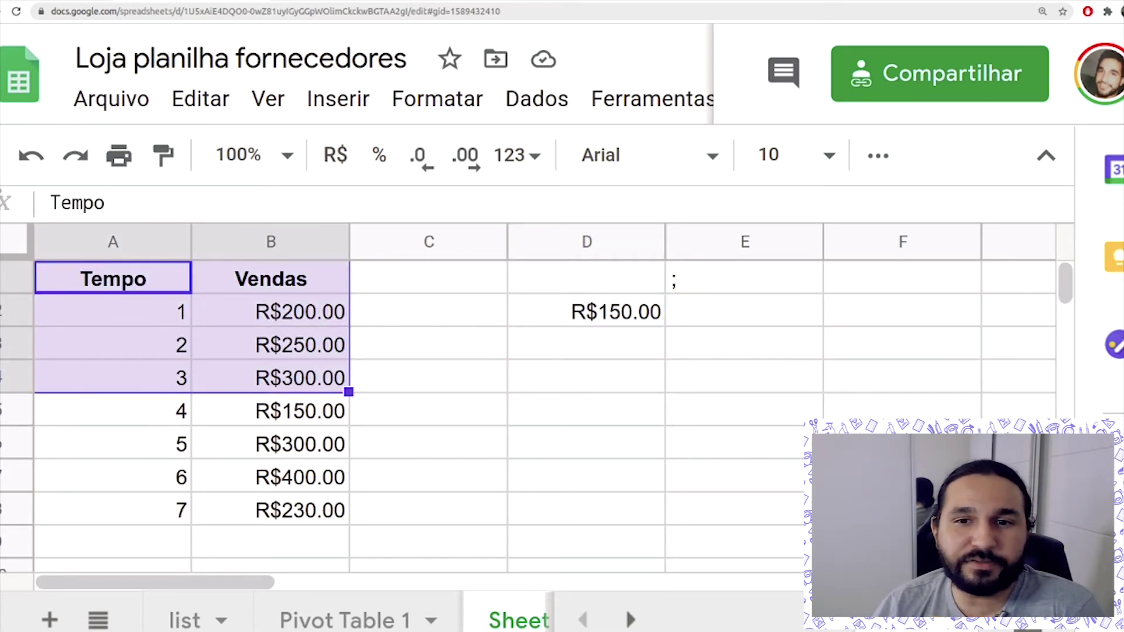
left_click(97, 1)
left_click(535, 459)
left_click_drag(537, 459, 283, 494)
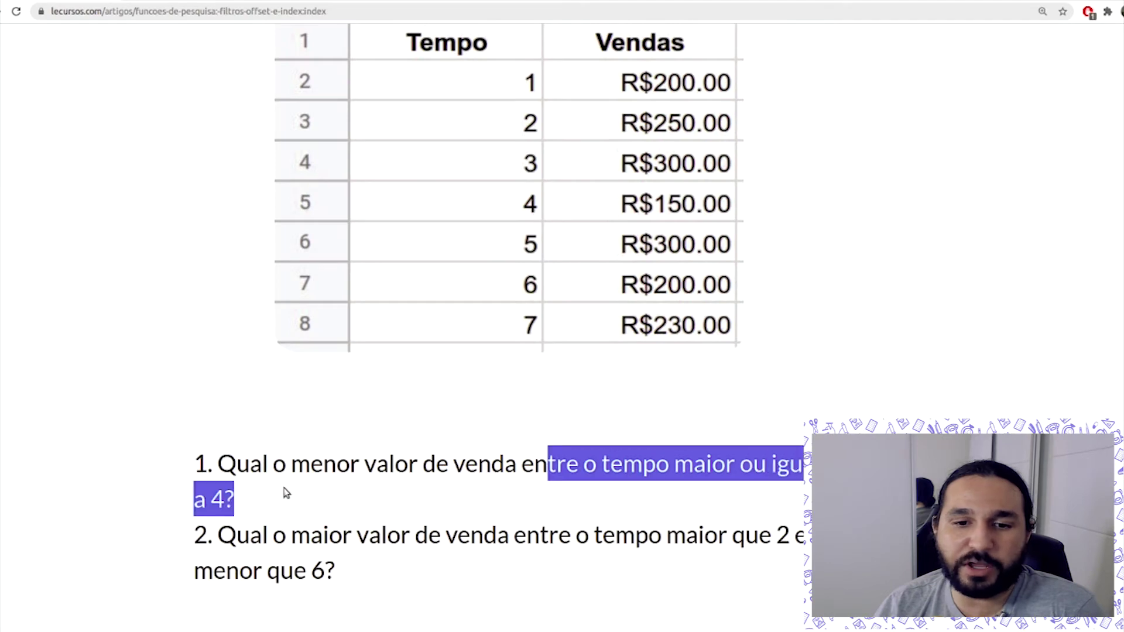
scroll(304, 276, "down", 5)
scroll(750, 200, "up", 1)
left_click_drag(583, 166, 222, 202)
key("ctrl+Tab")
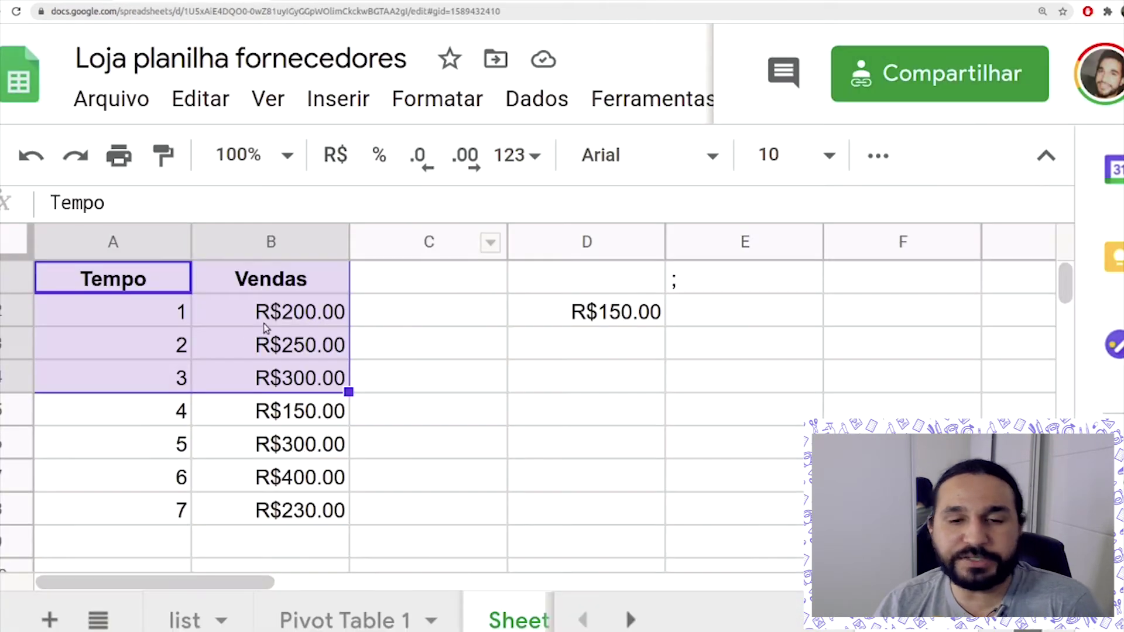
Replace the fixed row shift in D2 with a MATCH of 3 in column A, making it =min(offset(A1:B8,match(3,A:A),1)).
left_click(622, 326)
double_click(250, 203)
type("match(3),1")
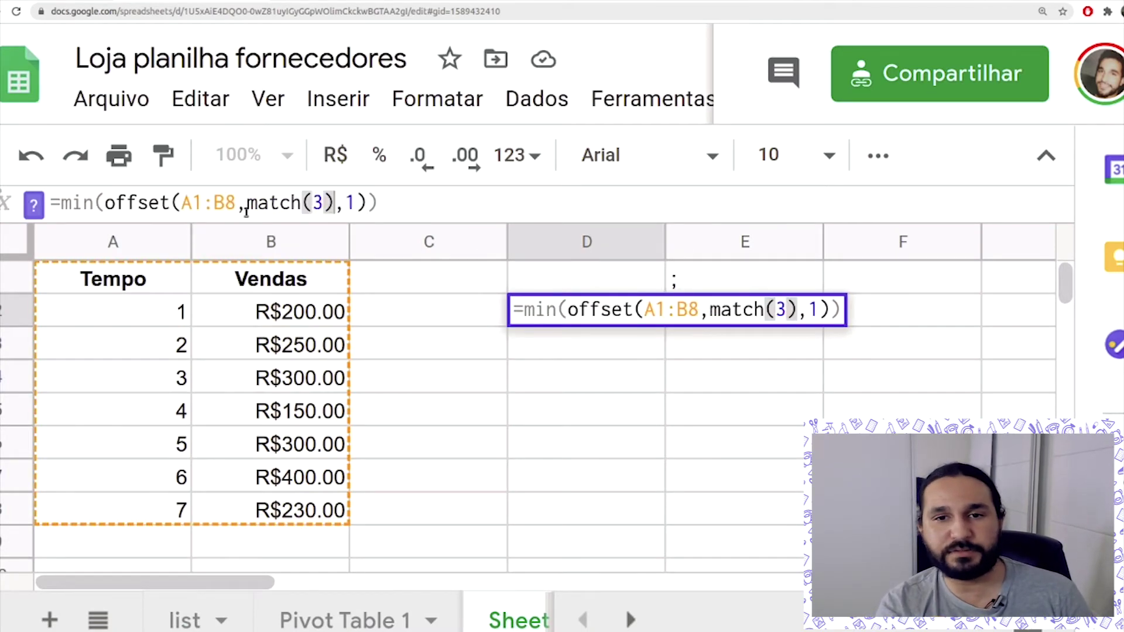
type(";")
left_click(113, 242)
left_click_drag(380, 203, 214, 202)
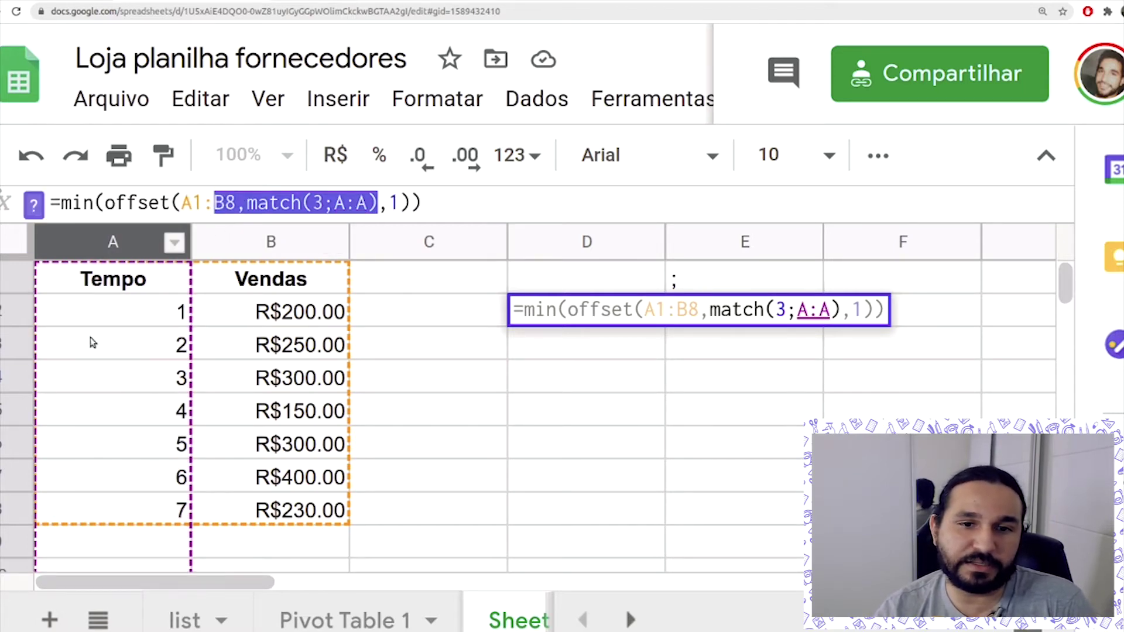
key("Return")
key("Up")
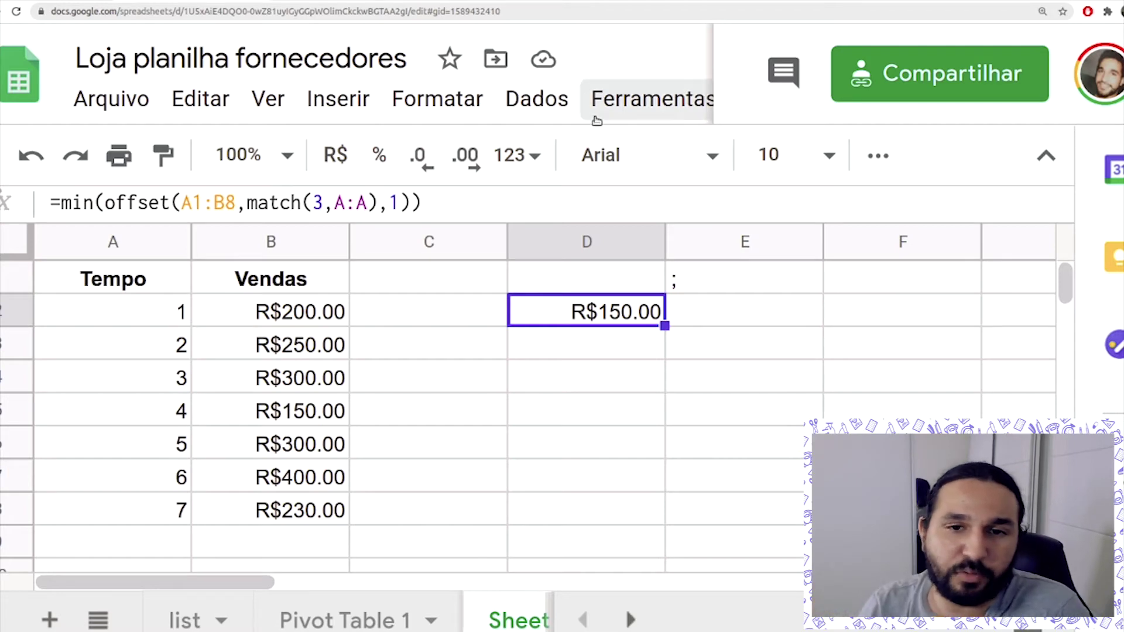
Examine the match(3,A:A) argument of the formula in D2 without changing it.
left_click_drag(247, 203, 377, 203)
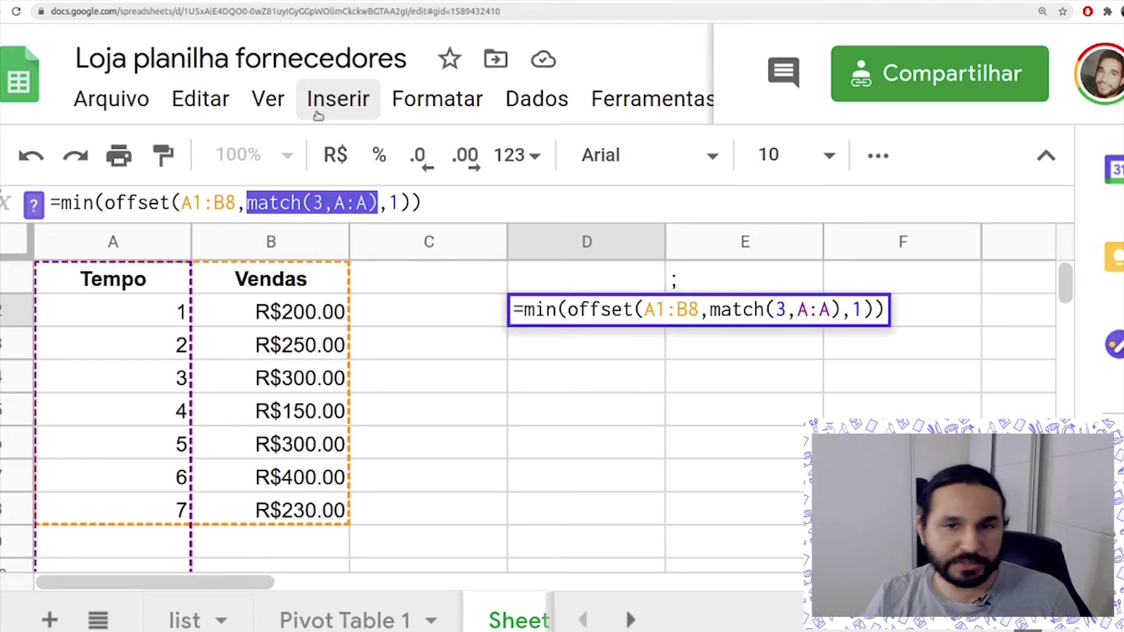
key("Return")
key("Up")
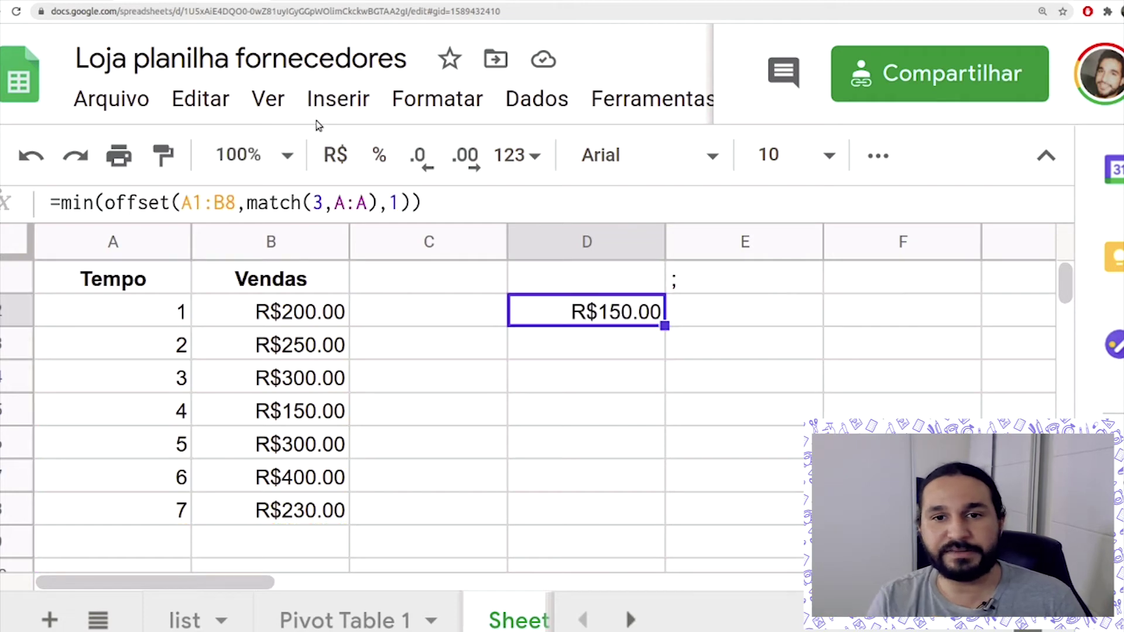
Replace the fixed 3 in D2's MATCH with a reference to D1 and enter 3 in D1.
left_click(316, 205)
double_click(316, 205)
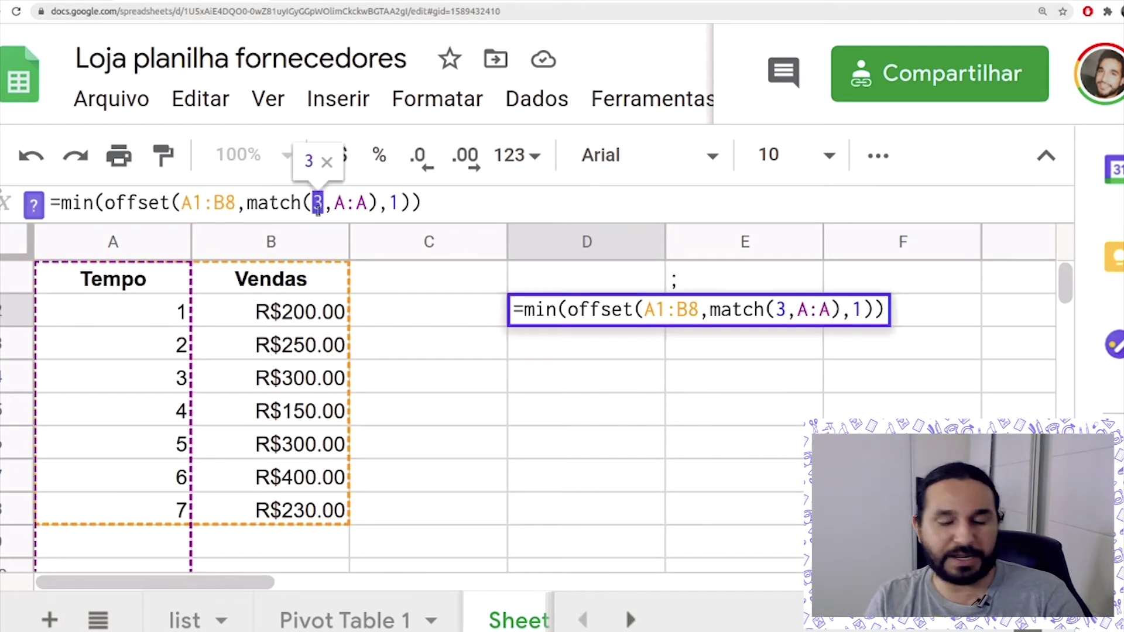
key("BackSpace")
left_click(541, 273)
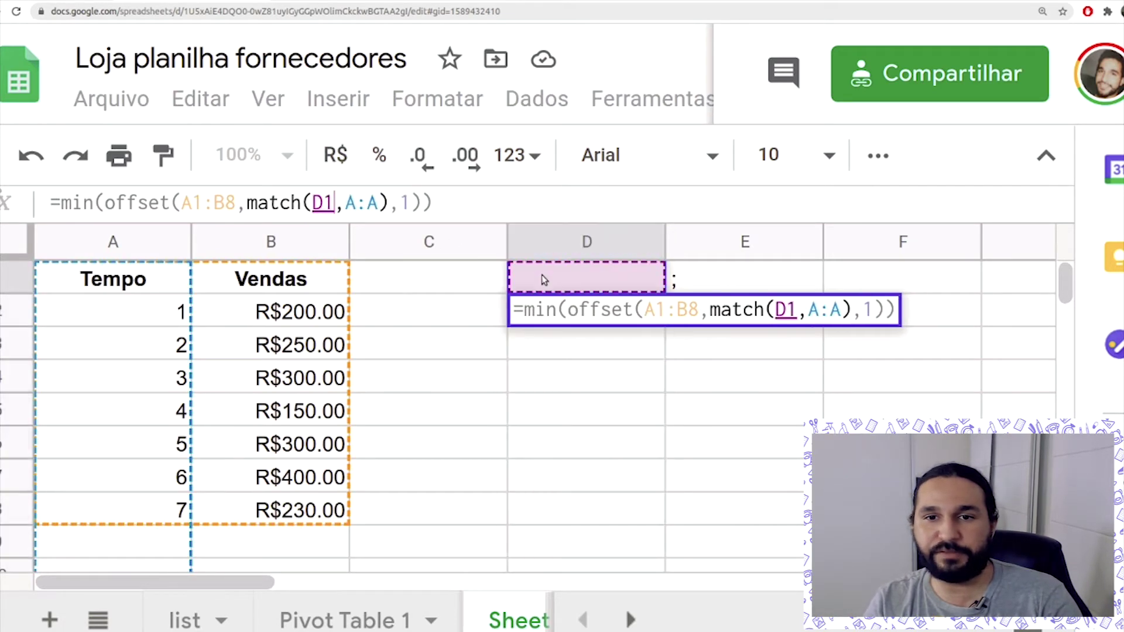
key("Return")
left_click(557, 278)
type("3")
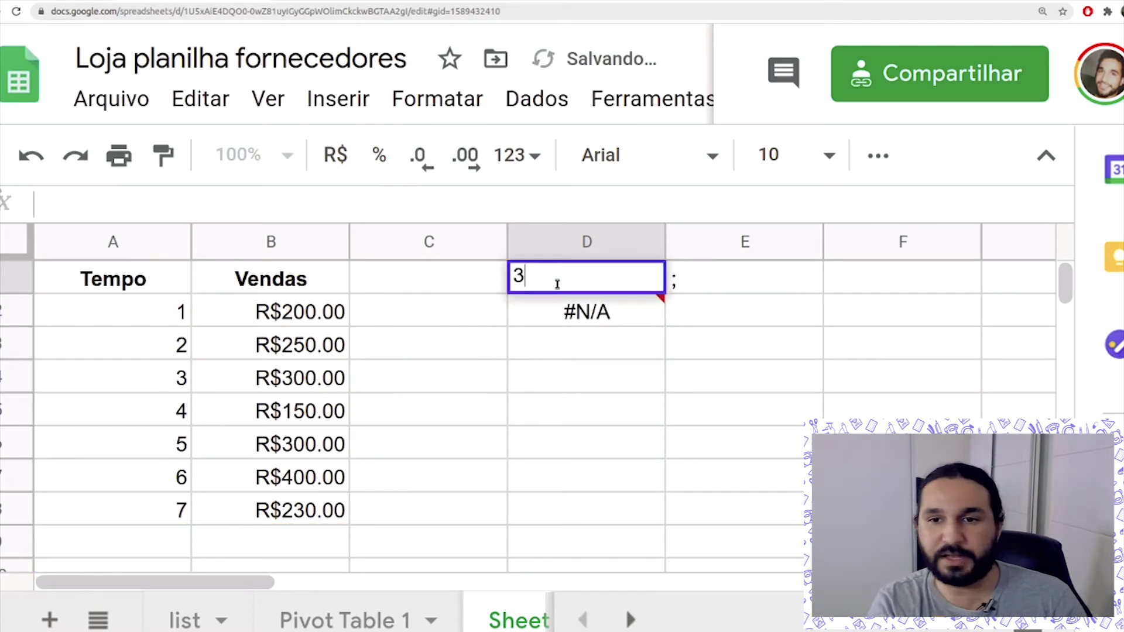
key("Return")
Test the formula in D2 with other start times by entering 4, 5 and finally 1 in D1.
left_click(558, 286)
type("4")
key("Return")
left_click(557, 287)
type("5")
key("Return")
left_click(557, 286)
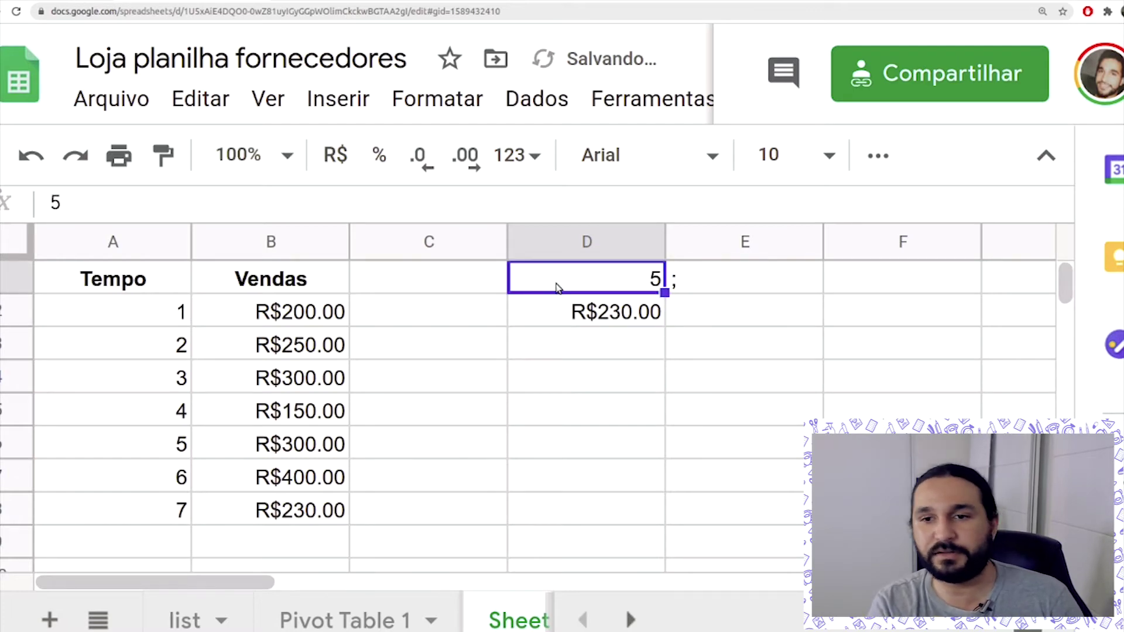
type("1")
key("Return")
left_click(557, 287)
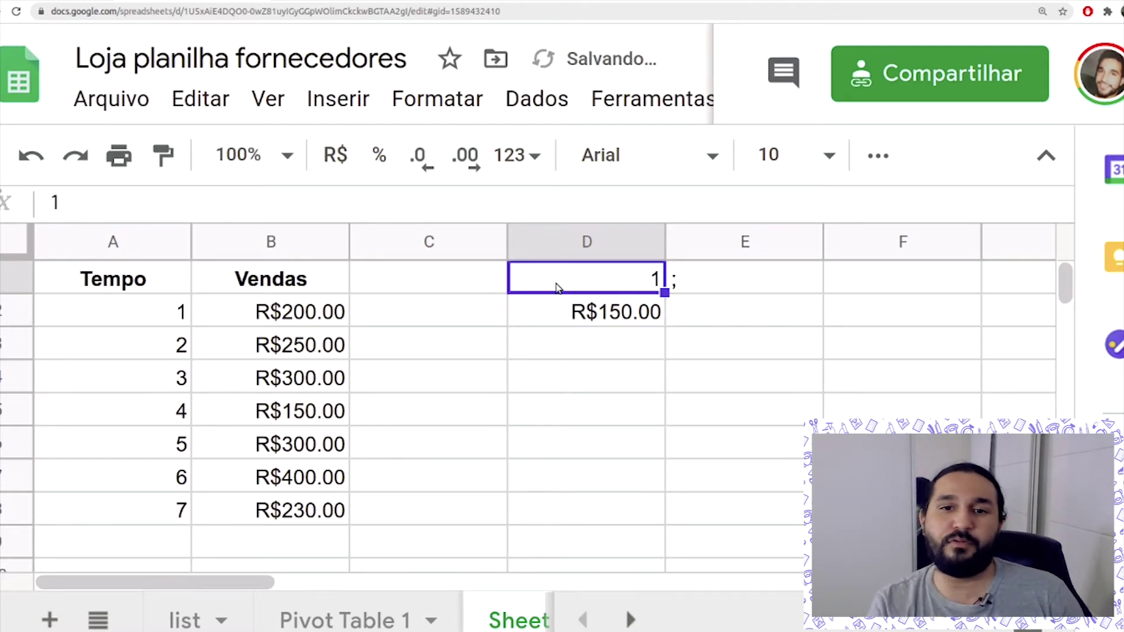
Examine the range and MATCH arguments of the OFFSET in D2 without changing the formula.
left_click(593, 316)
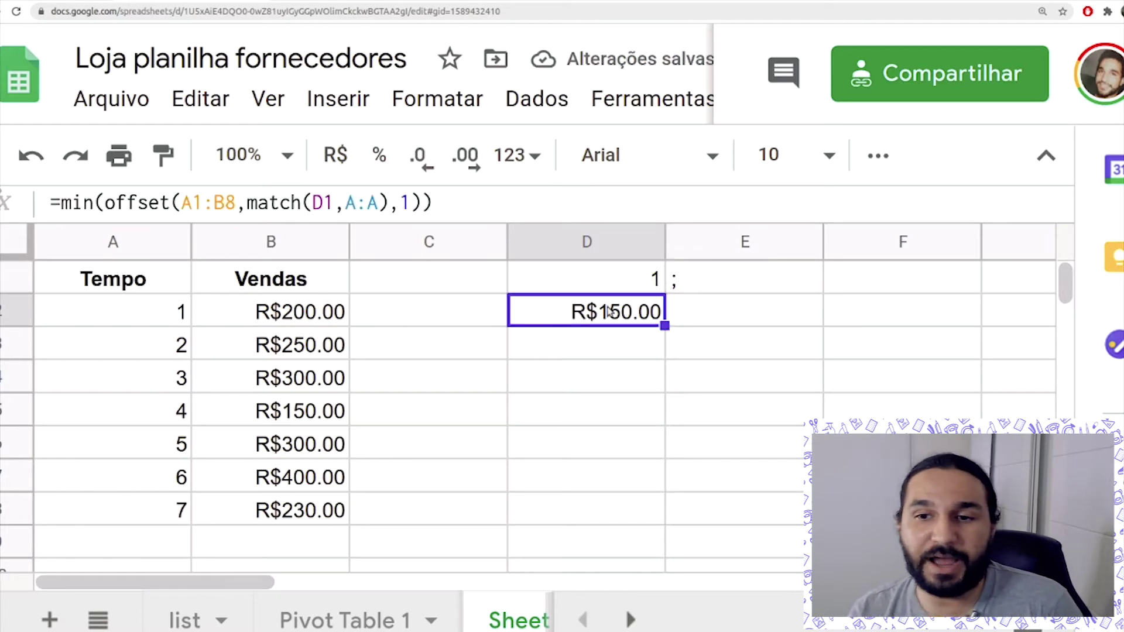
left_click_drag(171, 199, 387, 204)
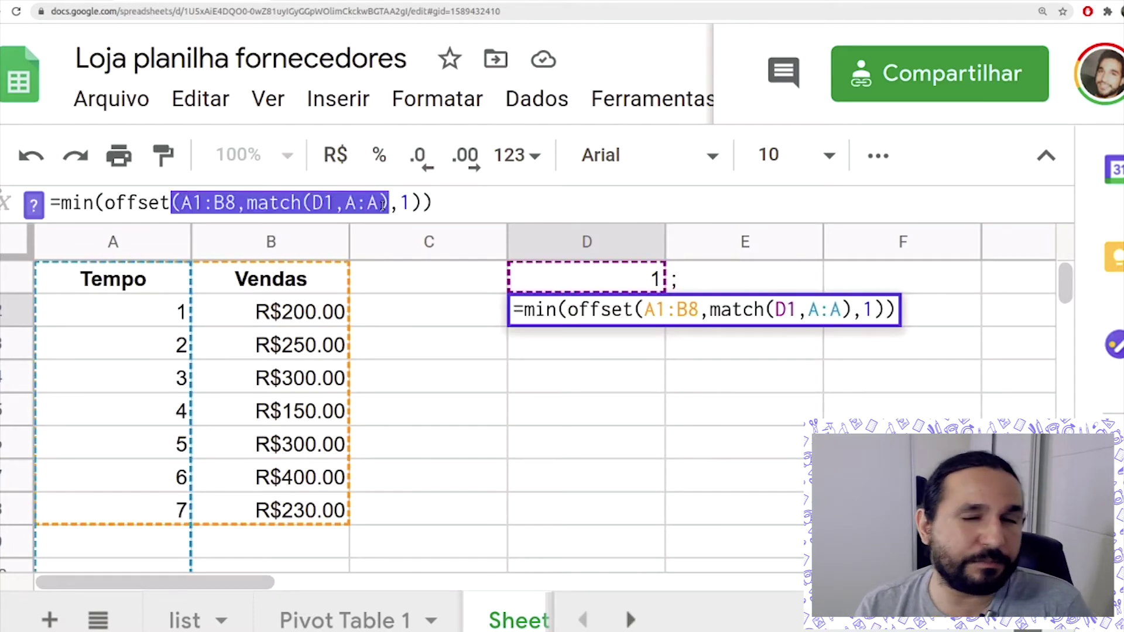
key("Escape")
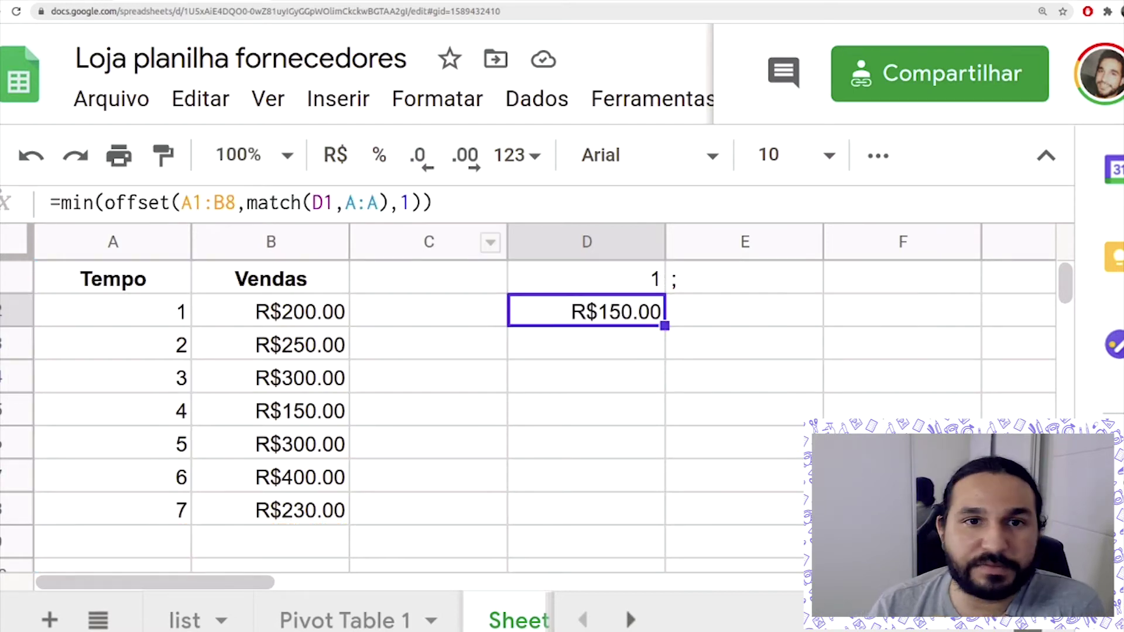
Read question 2 in the exercise article and highlight the rows it excludes in the sales table, A1:B3 and A7:B8.
key("ctrl+Tab")
left_click_drag(223, 235, 324, 279)
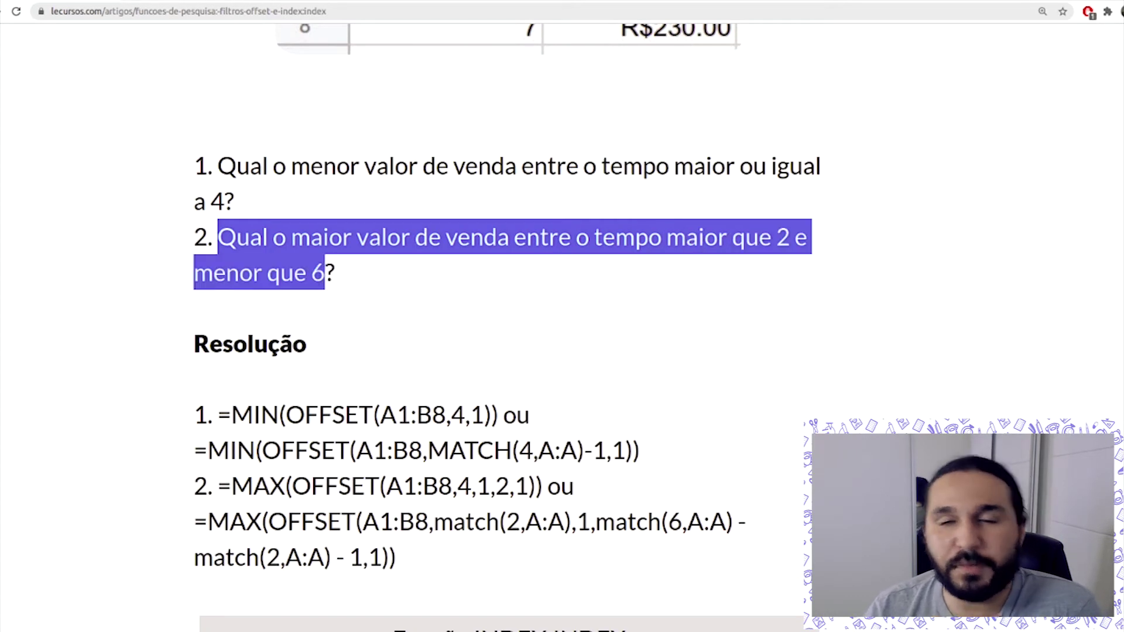
left_click(176, 1)
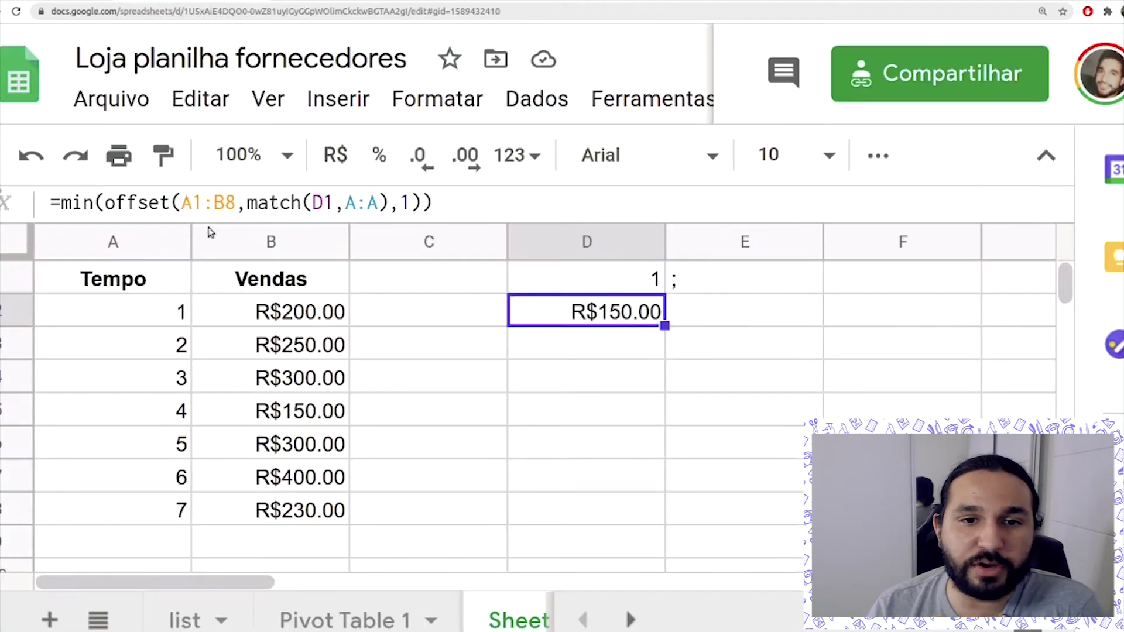
left_click(97, 346)
left_click_drag(111, 281, 323, 351)
left_click(340, 1)
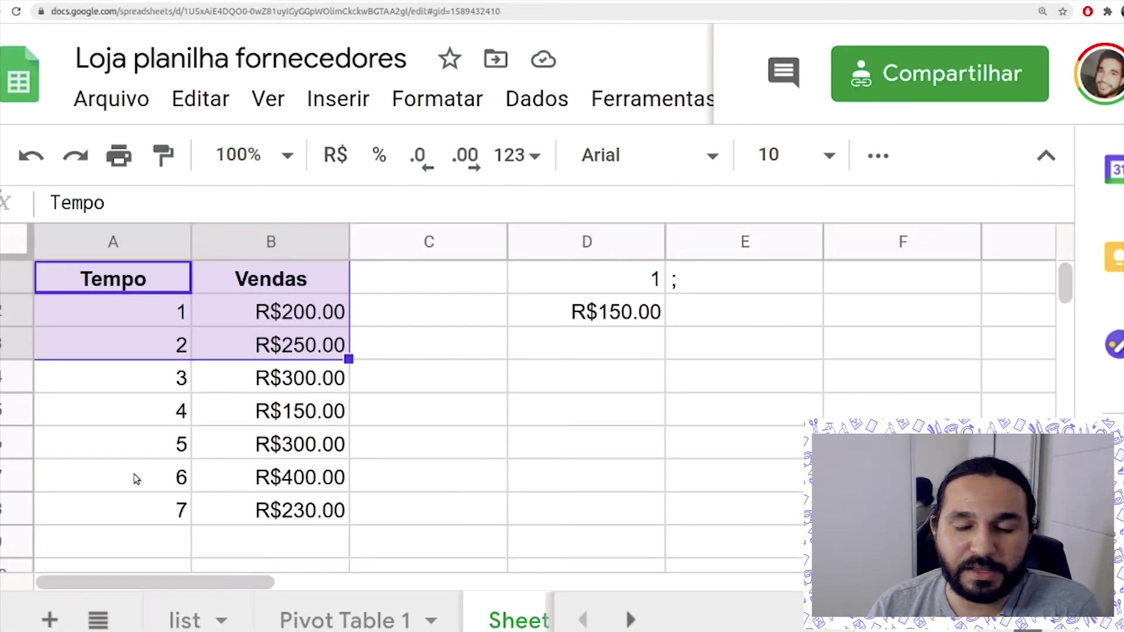
left_click_drag(136, 479, 301, 513)
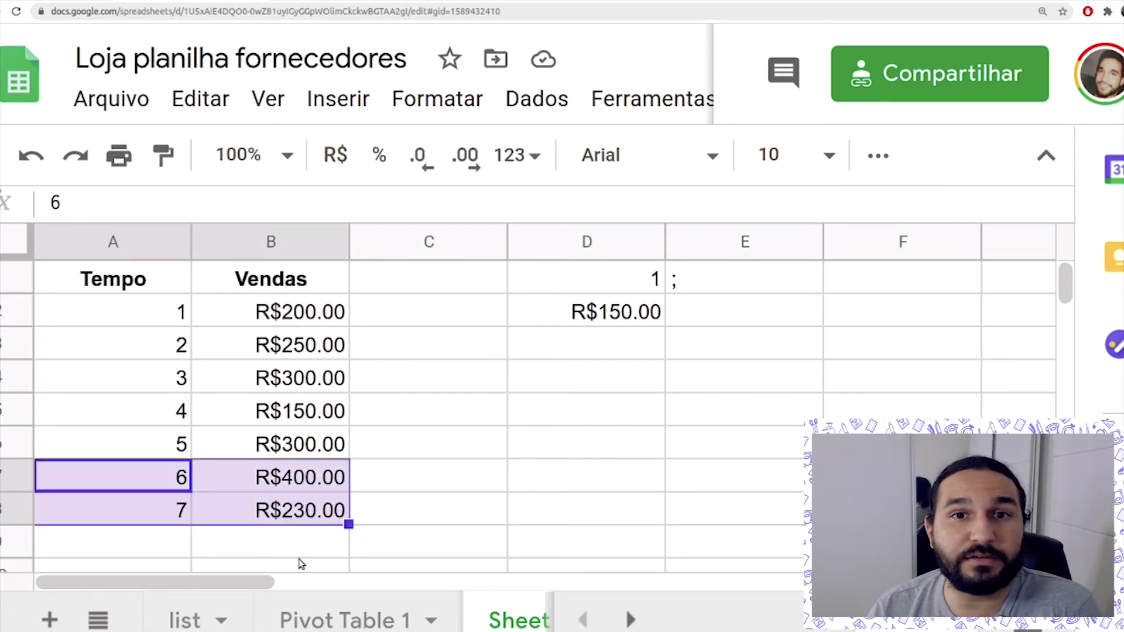
left_click_drag(119, 282, 260, 349)
left_click_drag(112, 481, 318, 506)
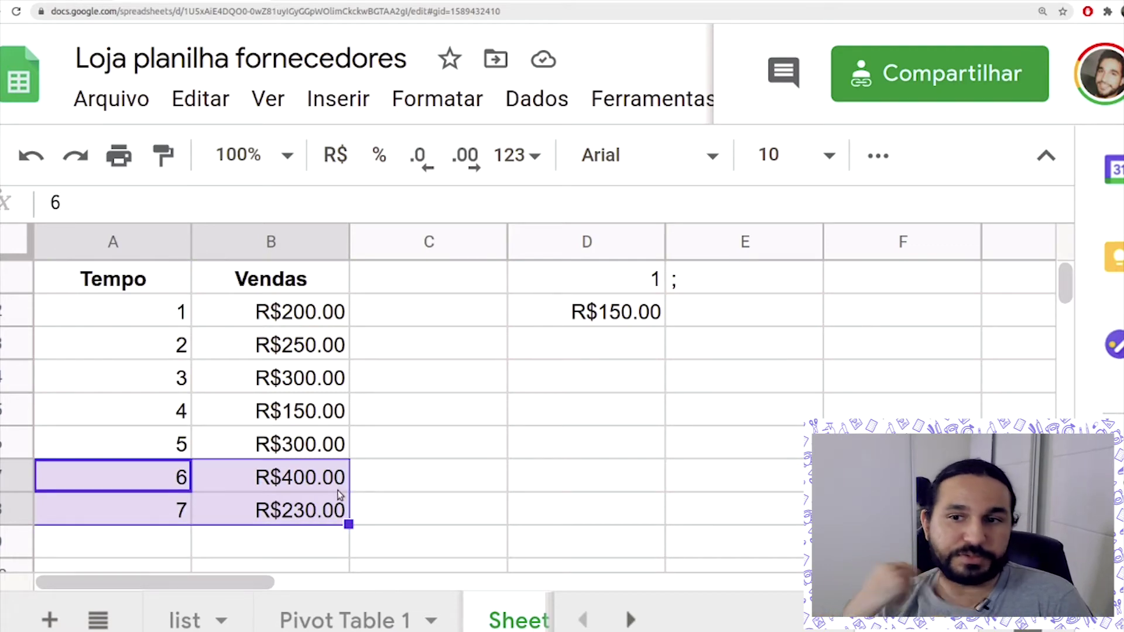
Replace the D1 reference in D2's MATCH with 2 and recheck question 2 in the article.
left_click(629, 310)
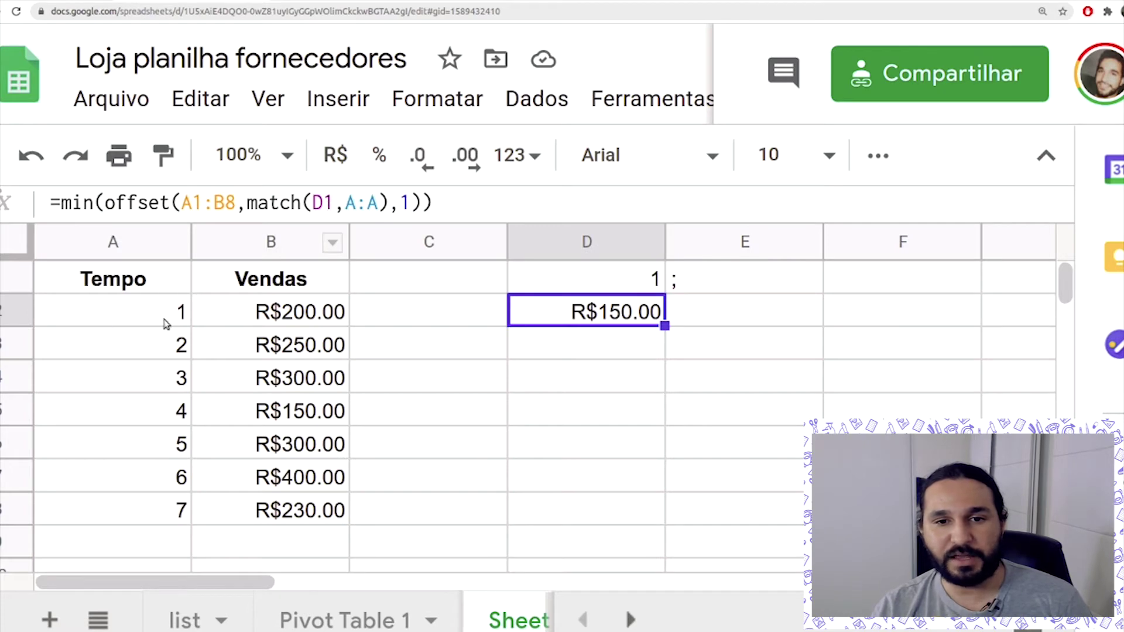
left_click_drag(334, 204, 315, 203)
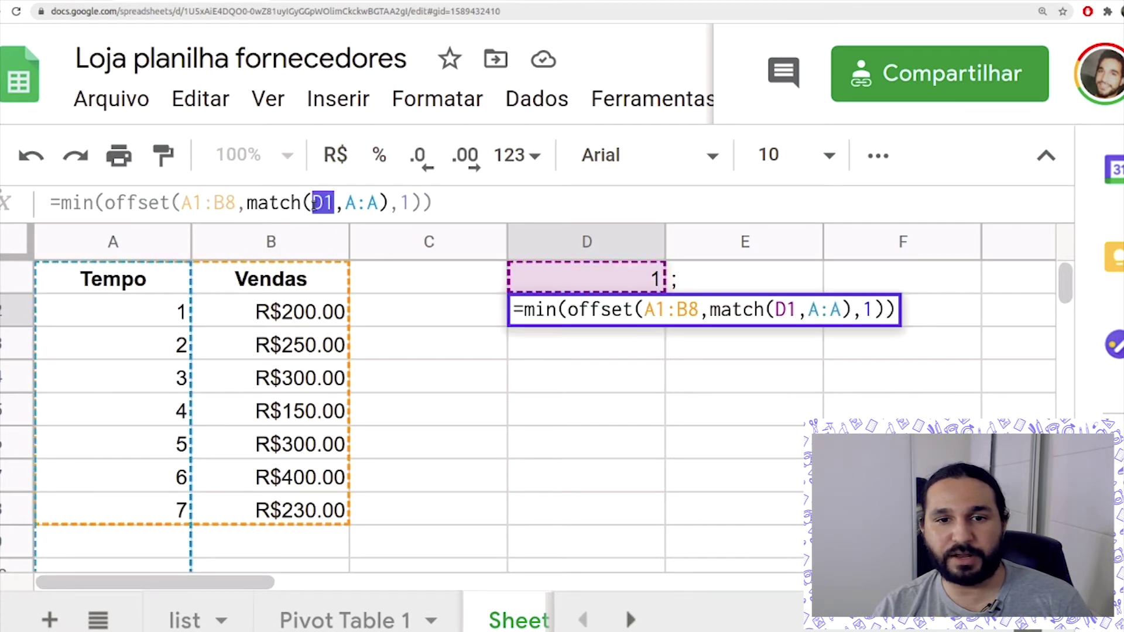
type("2")
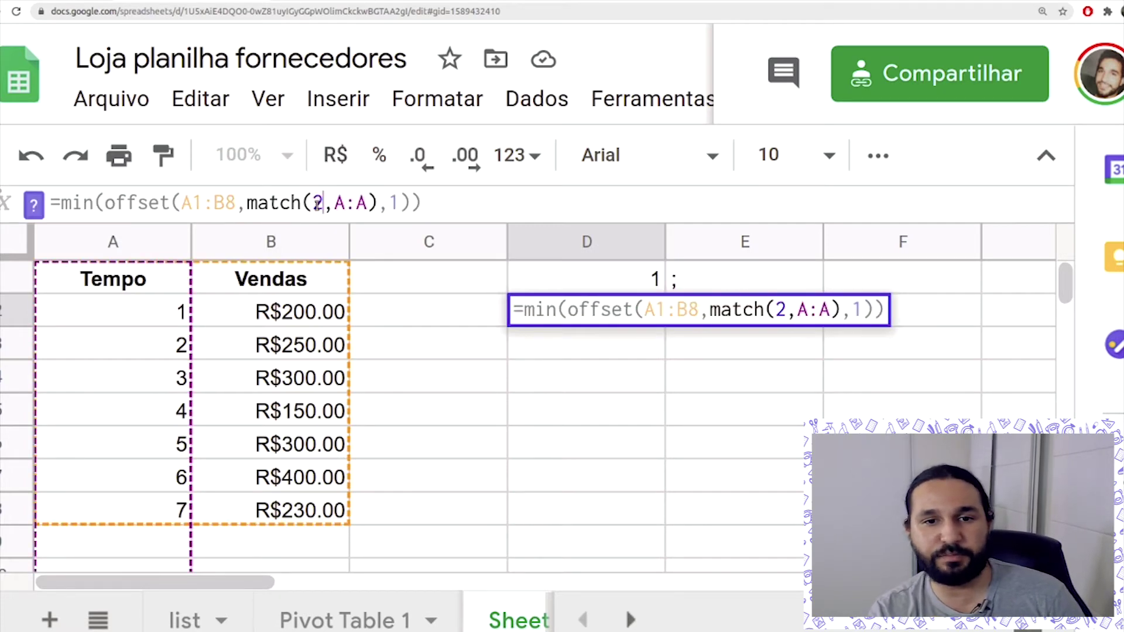
key("Return")
key("Up")
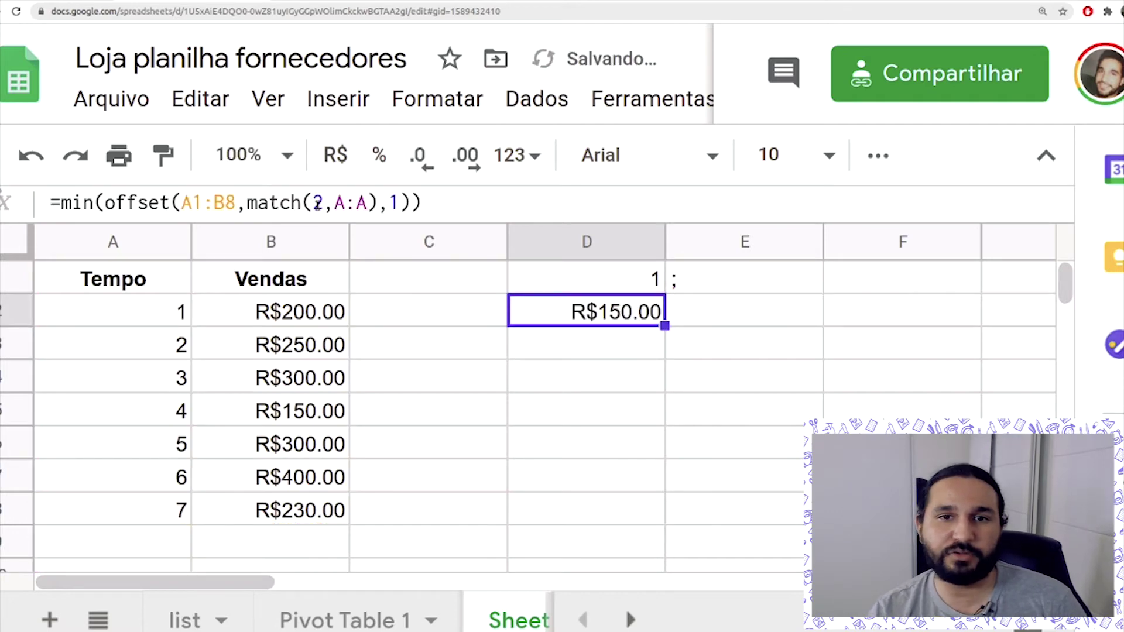
key("ctrl+Tab")
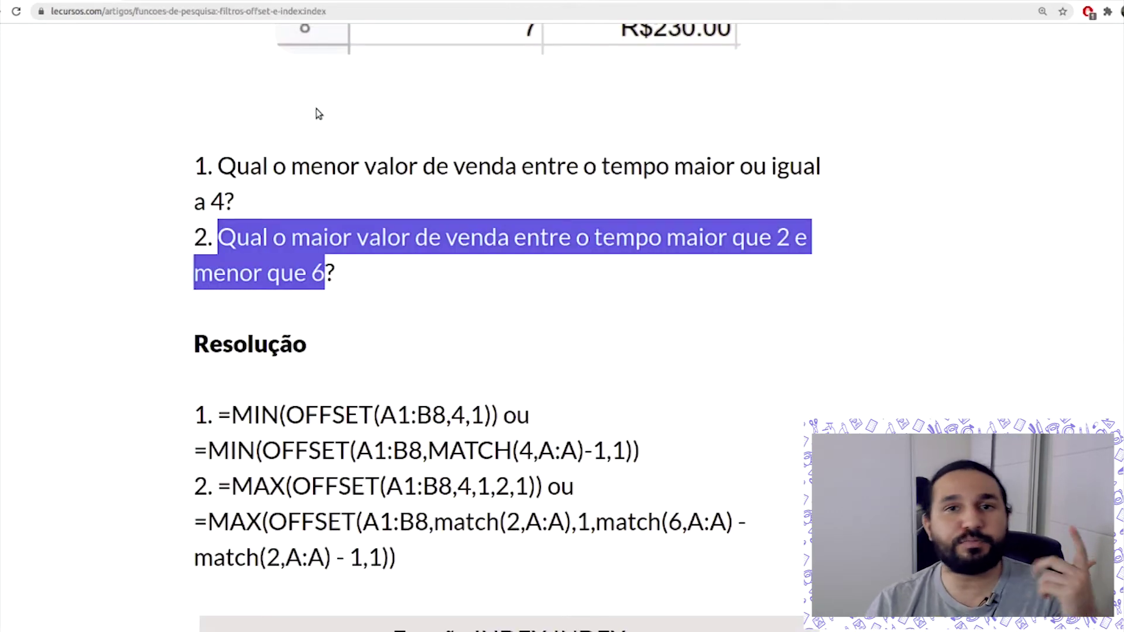
key("ctrl+shift+Tab")
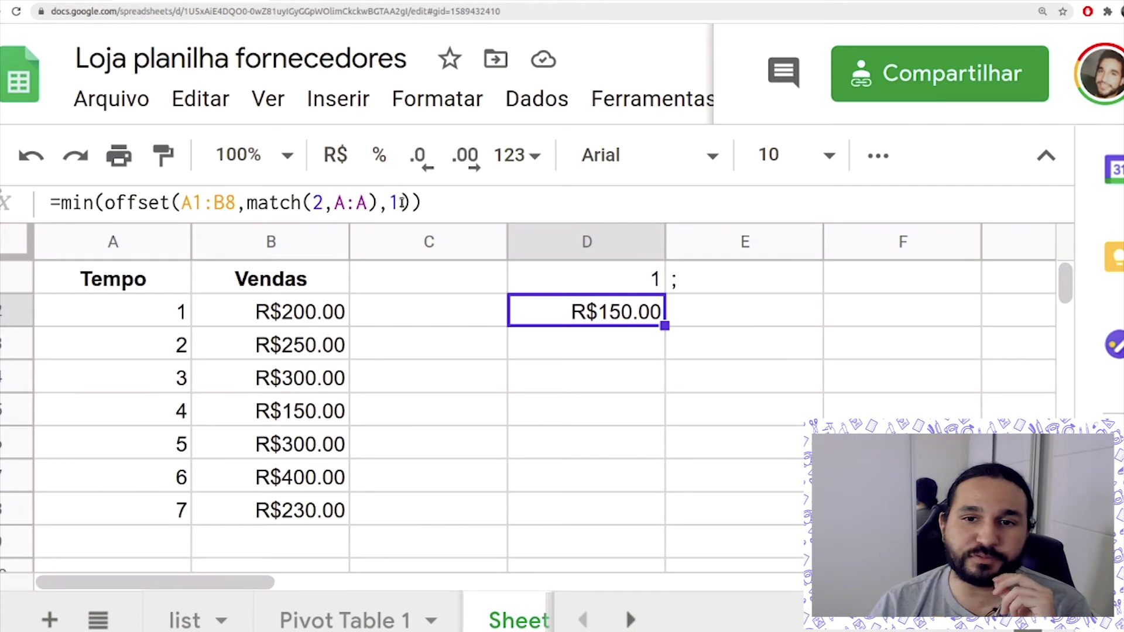
Look up OFFSET's optional altura argument in the article's syntax section and add a height of 3 to the OFFSET in D2.
left_click(404, 203)
type(",")
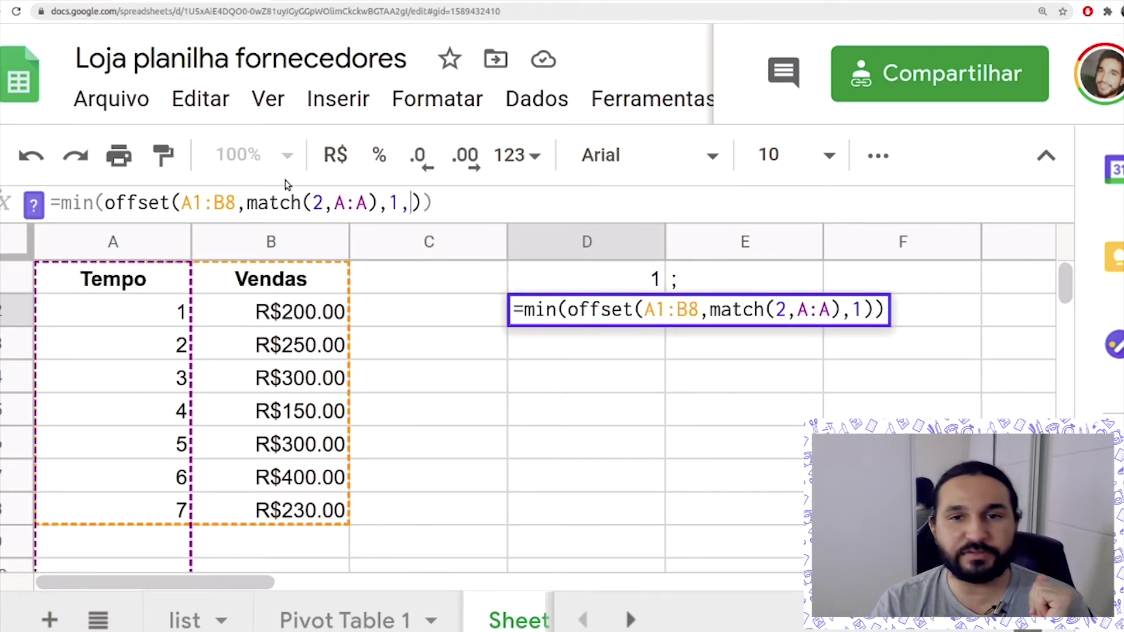
key("ctrl+Tab")
scroll(505, 233, "up", 10)
left_click_drag(417, 228, 580, 233)
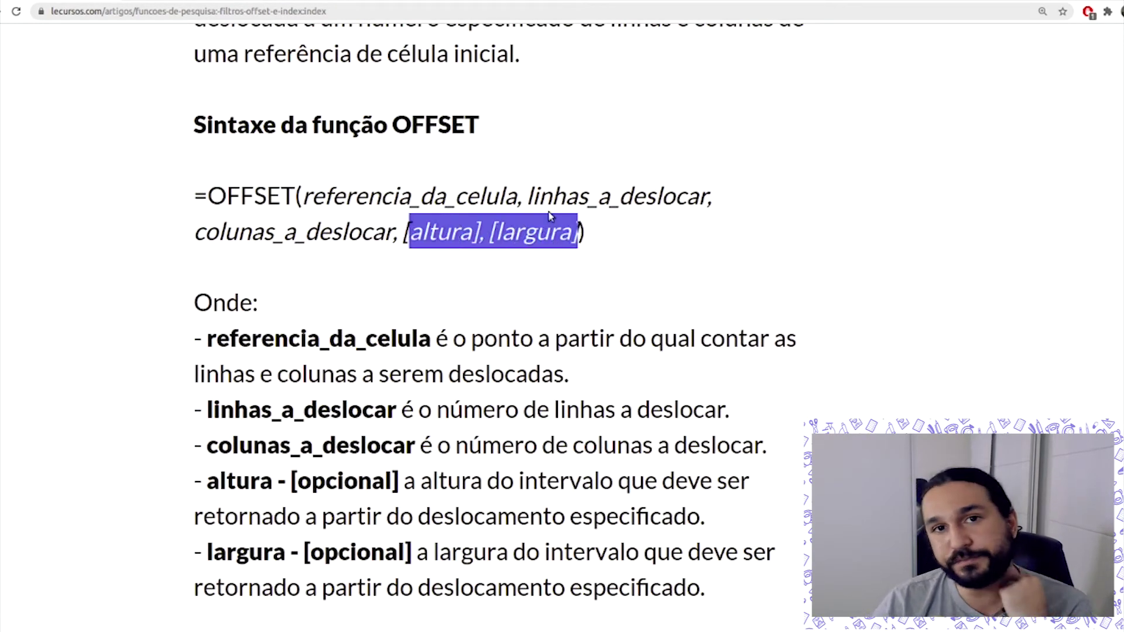
left_click(398, 240)
left_click_drag(418, 230, 475, 233)
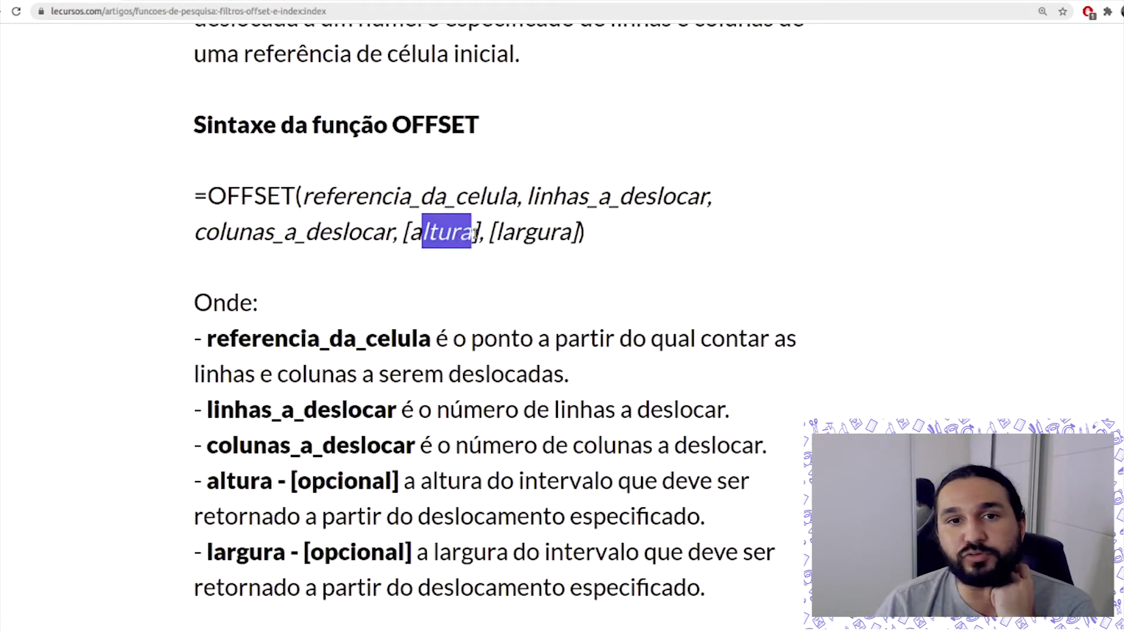
left_click(264, 1)
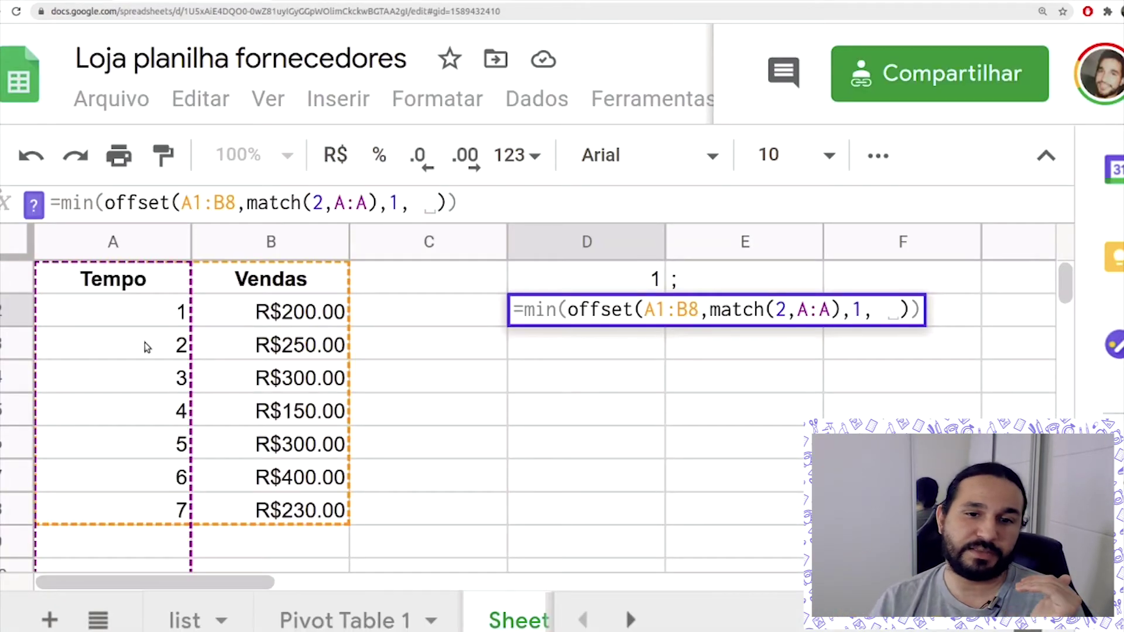
left_click(427, 204)
type("3")
key("Return")
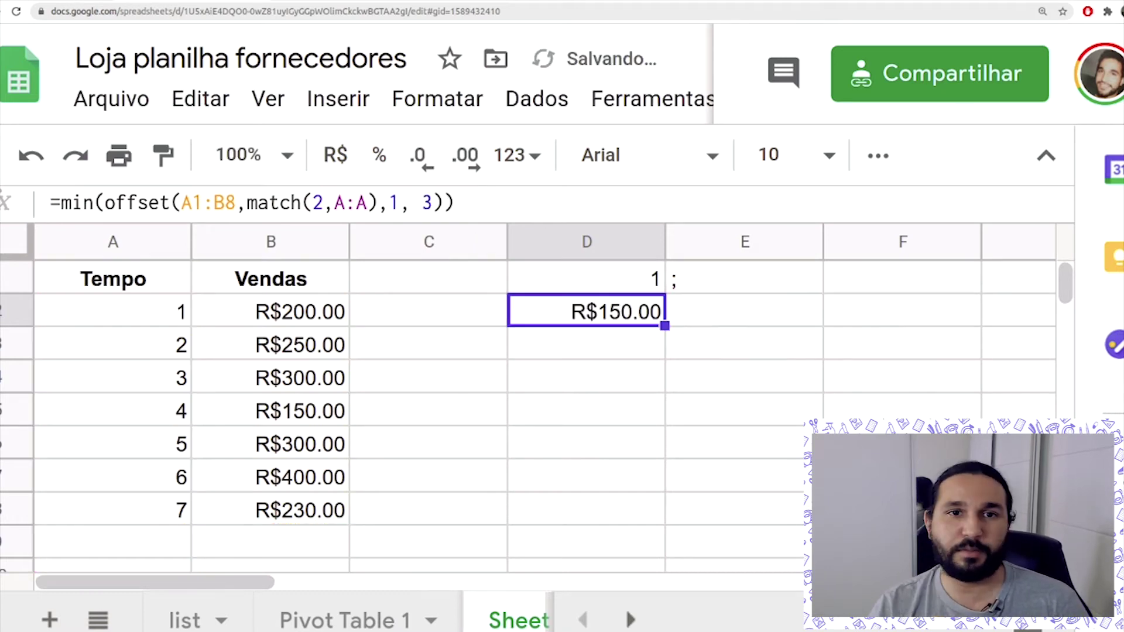
Remove the outer MIN function from D2, leaving =offset(A1:B8,match(2,A:A),1, 3).
left_click(443, 203)
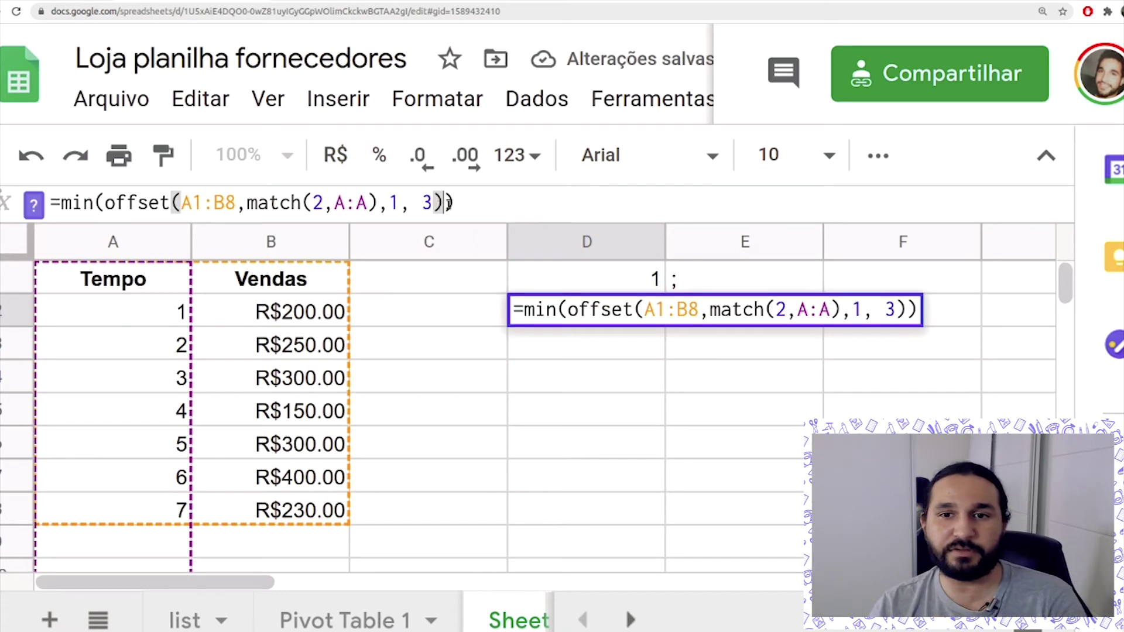
key("BackSpace")
left_click_drag(104, 203, 62, 203)
key("BackSpace")
key("Return")
key("Up")
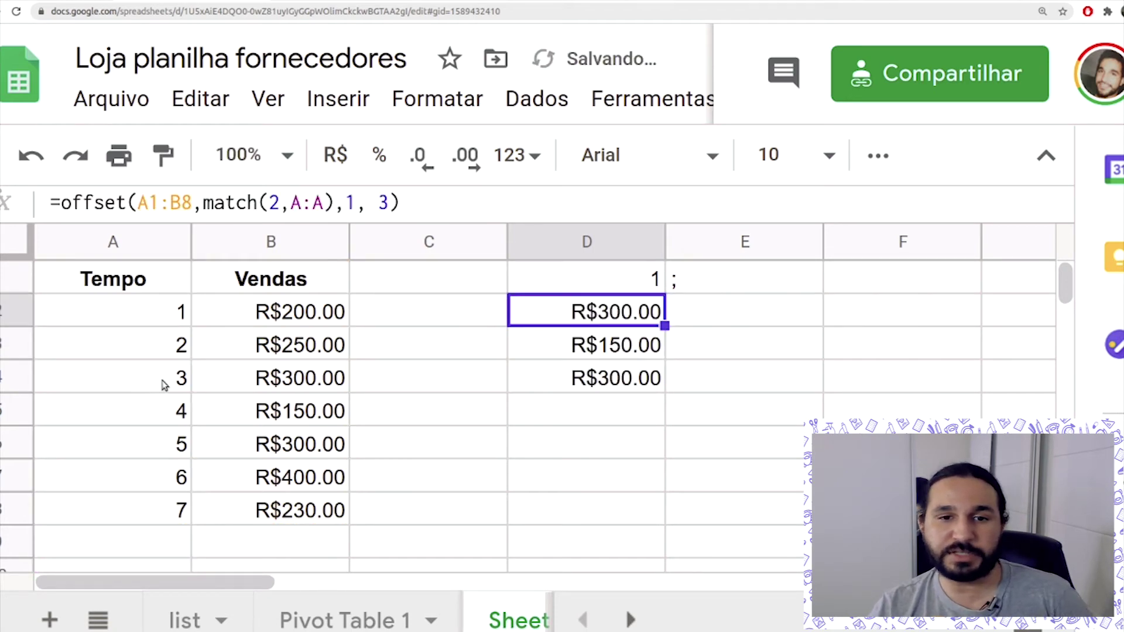
Highlight the table rows for times 3 to 5 and examine the MATCH and column arguments in D2 without changing the formula.
left_click_drag(161, 287, 245, 443)
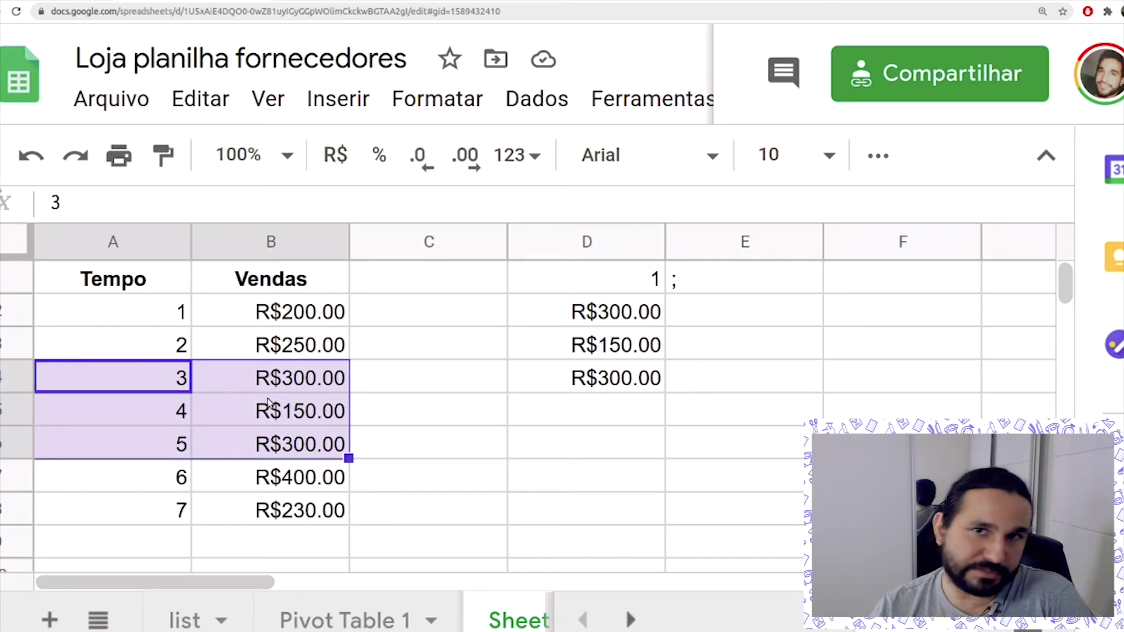
left_click(615, 306)
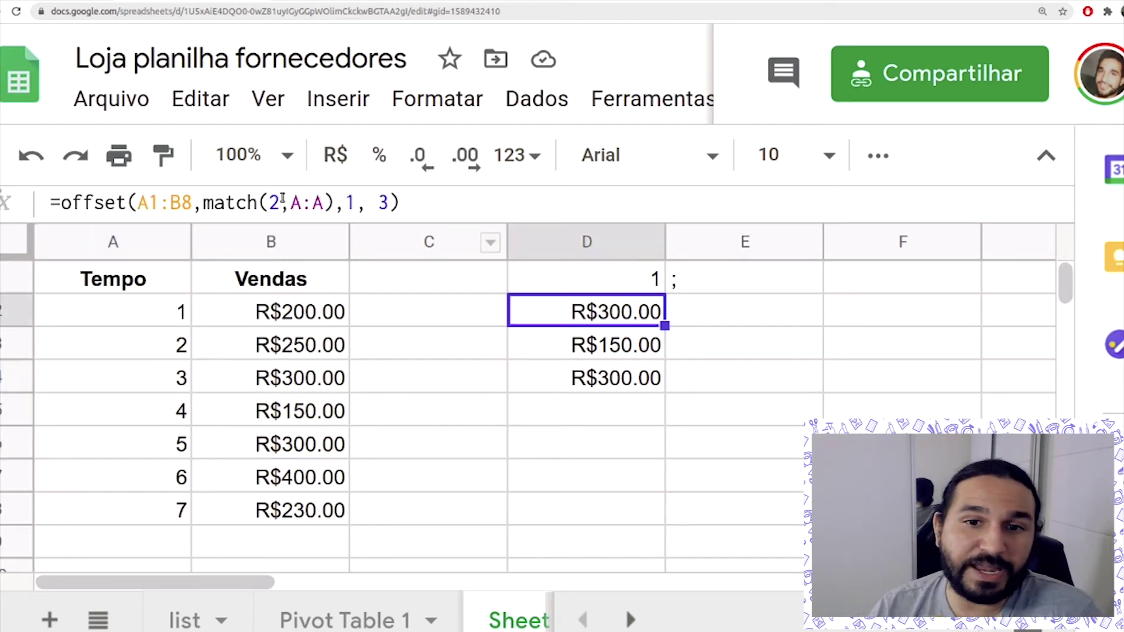
left_click_drag(195, 202, 301, 202)
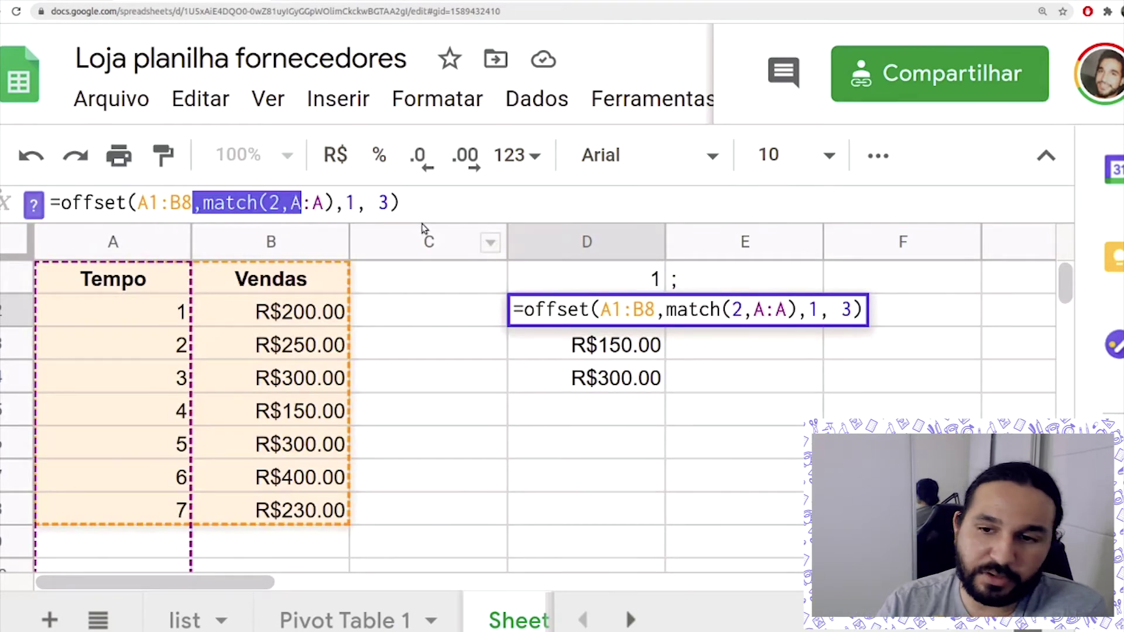
key("Return")
key("Up")
key("Down")
key("Down")
key("Up")
key("Up")
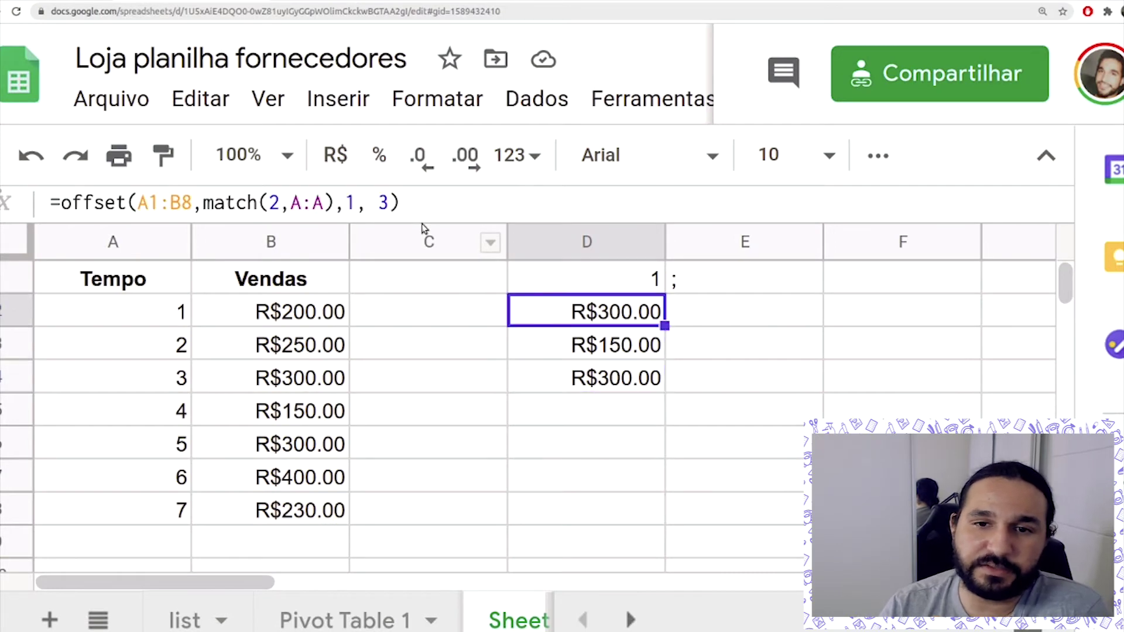
double_click(369, 187)
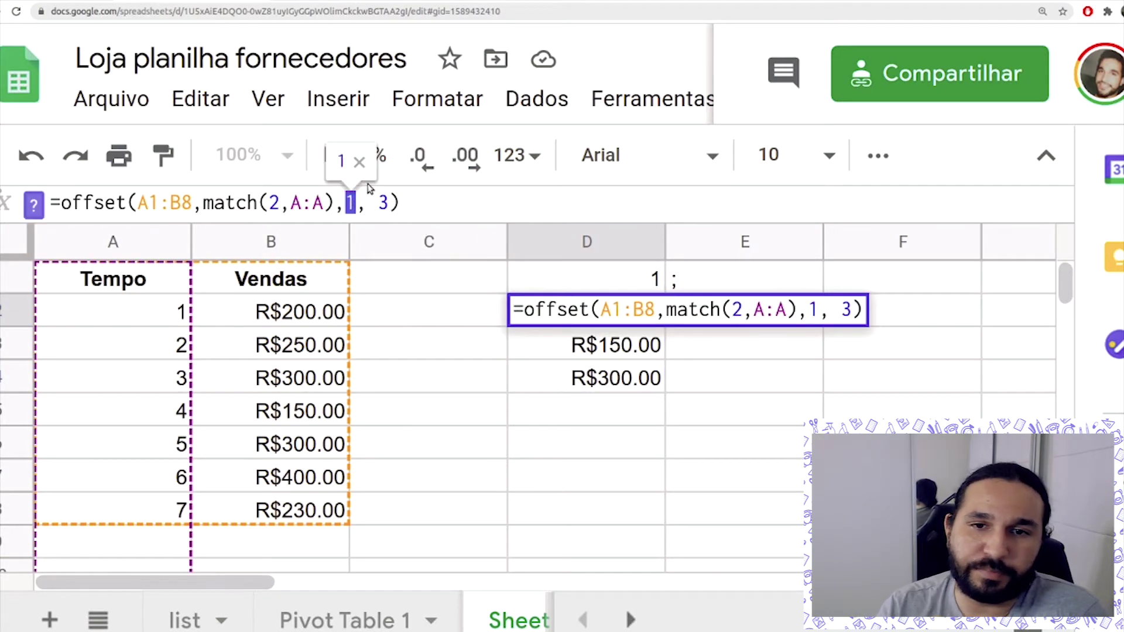
key("Return")
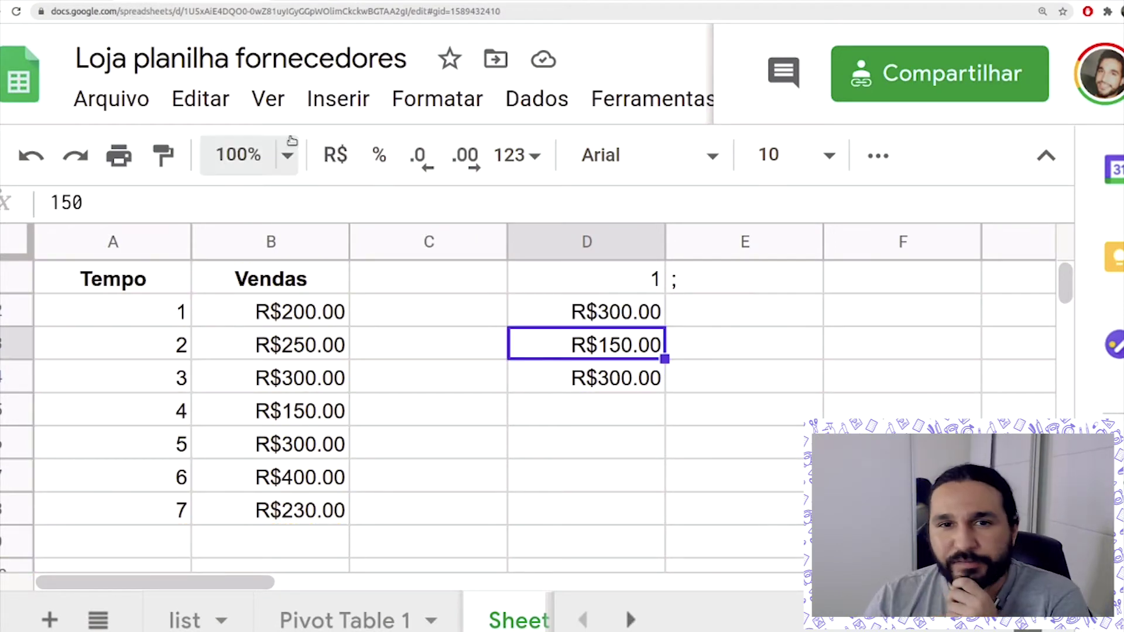
left_click(626, 315)
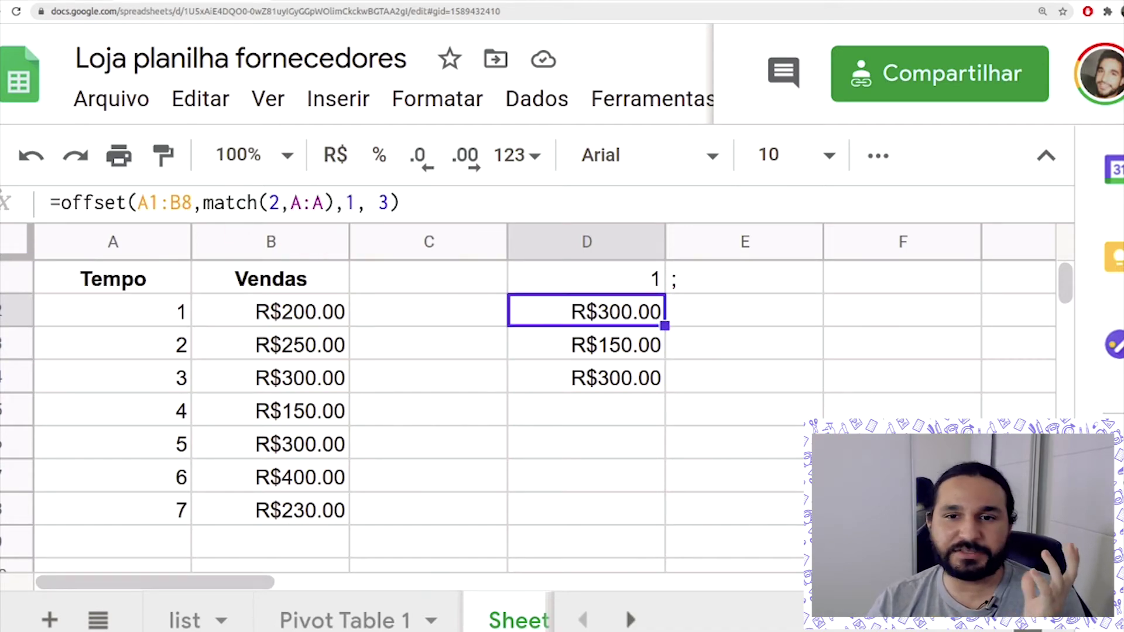
Return to the article and examine the description and syntax of the INDEX:INDEX function below the exercise solutions.
key("ctrl+Tab")
scroll(360, 258, "down", 15)
scroll(370, 239, "down", 2)
left_click_drag(429, 364, 561, 356)
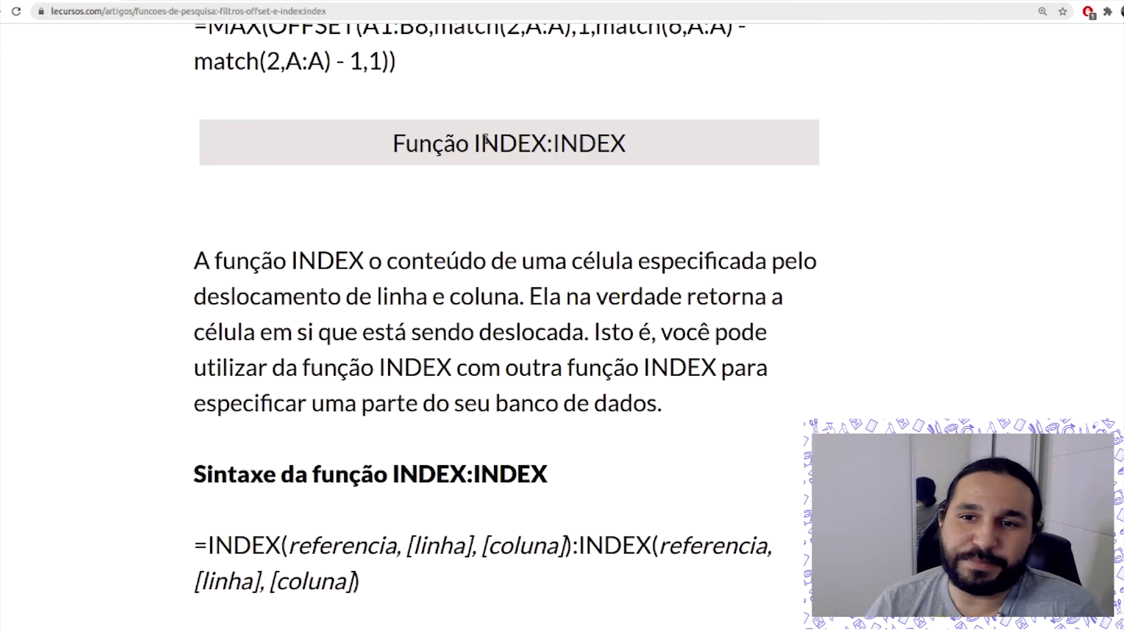
left_click_drag(485, 136, 658, 155)
scroll(657, 156, "down", 5)
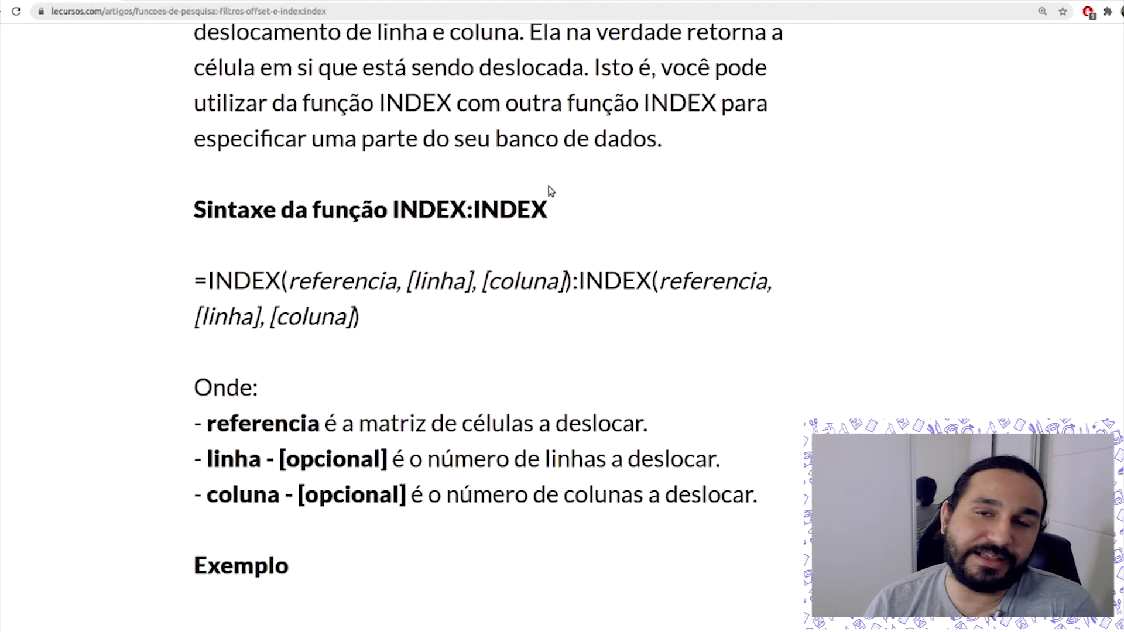
Highlight the INDEX:INDEX syntax line in the article and read the definitions of its arguments.
scroll(527, 232, "up", 1)
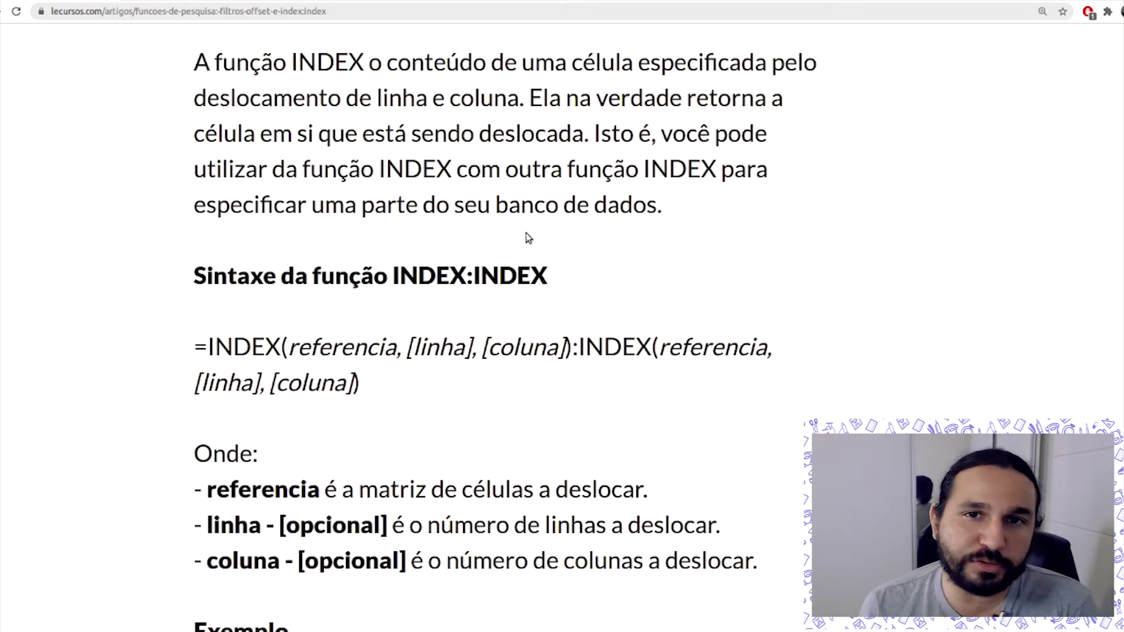
left_click_drag(271, 345, 378, 373)
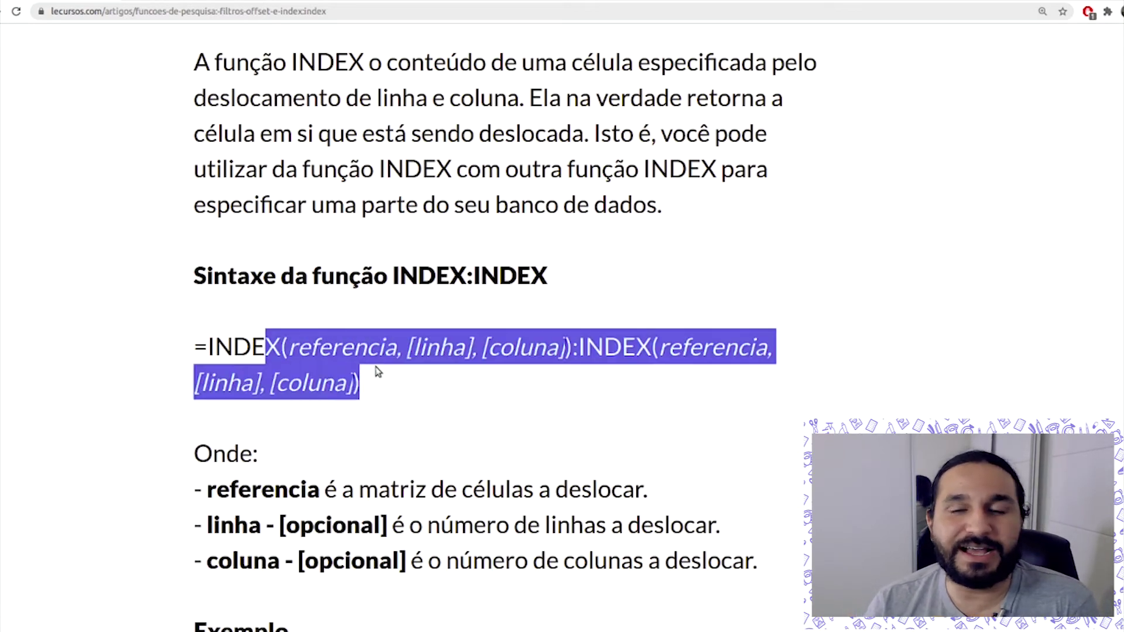
scroll(372, 357, "down", 2)
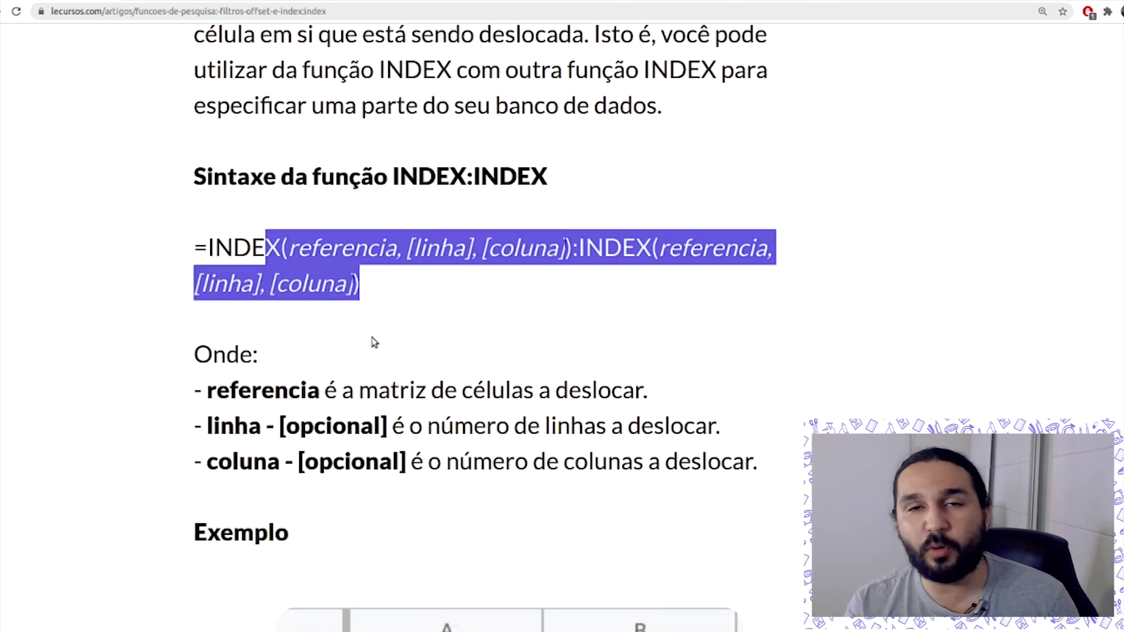
Switch to the spreadsheet and enter the single-cell reference =A2 in D6.
left_click(112, 1)
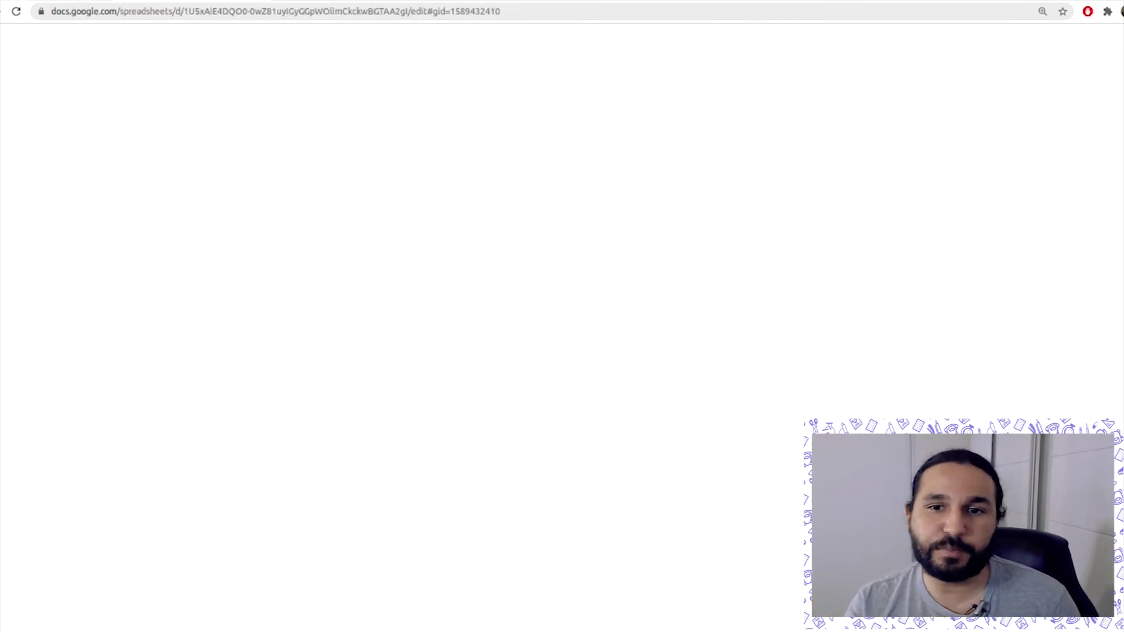
left_click(563, 444)
type("=")
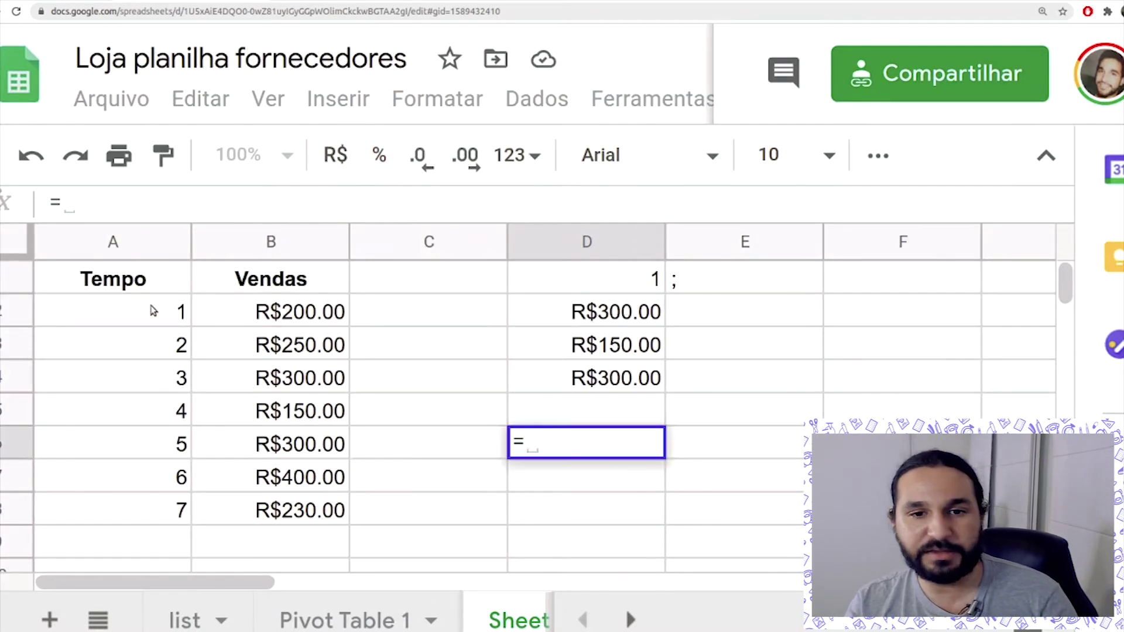
left_click(154, 311)
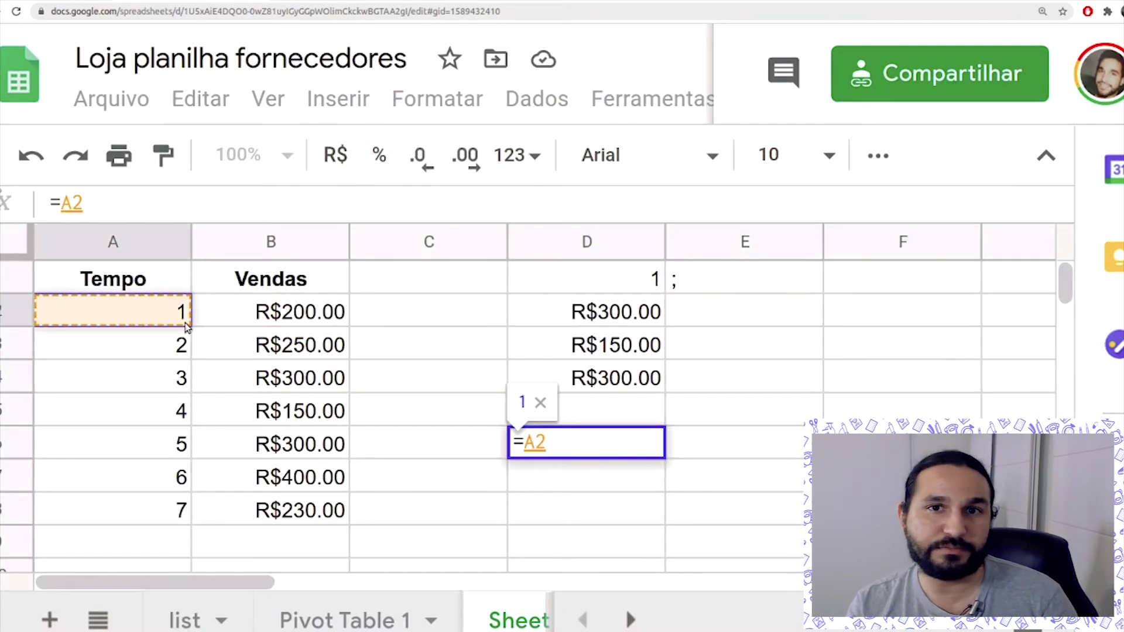
key("Return")
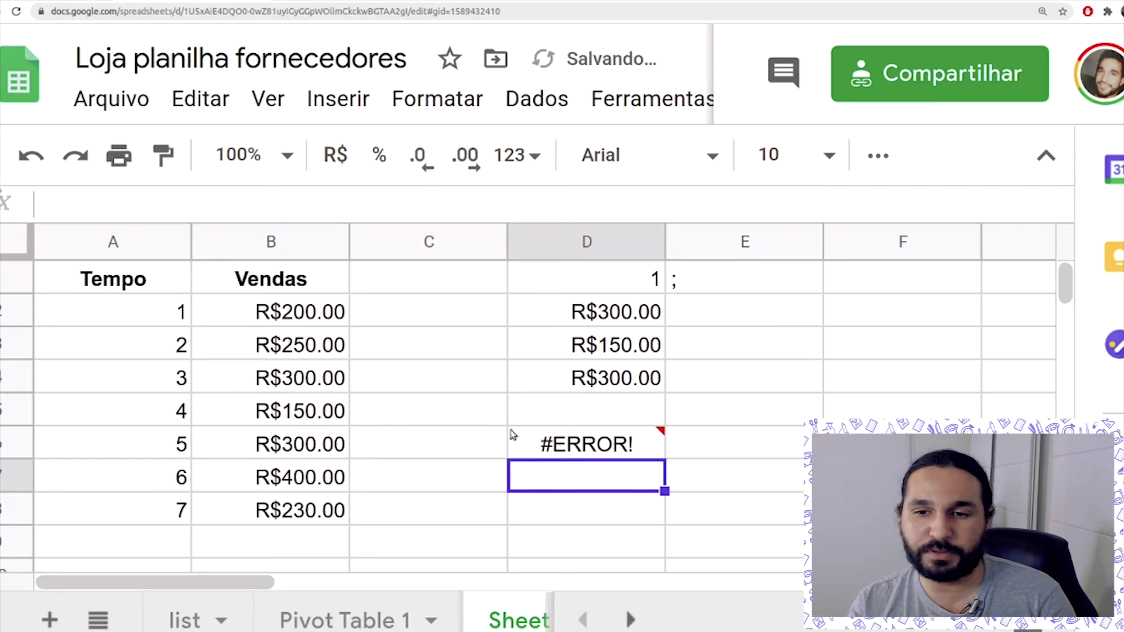
left_click(573, 451)
left_click(108, 205)
key("BackSpace")
key("Return")
left_click(621, 439)
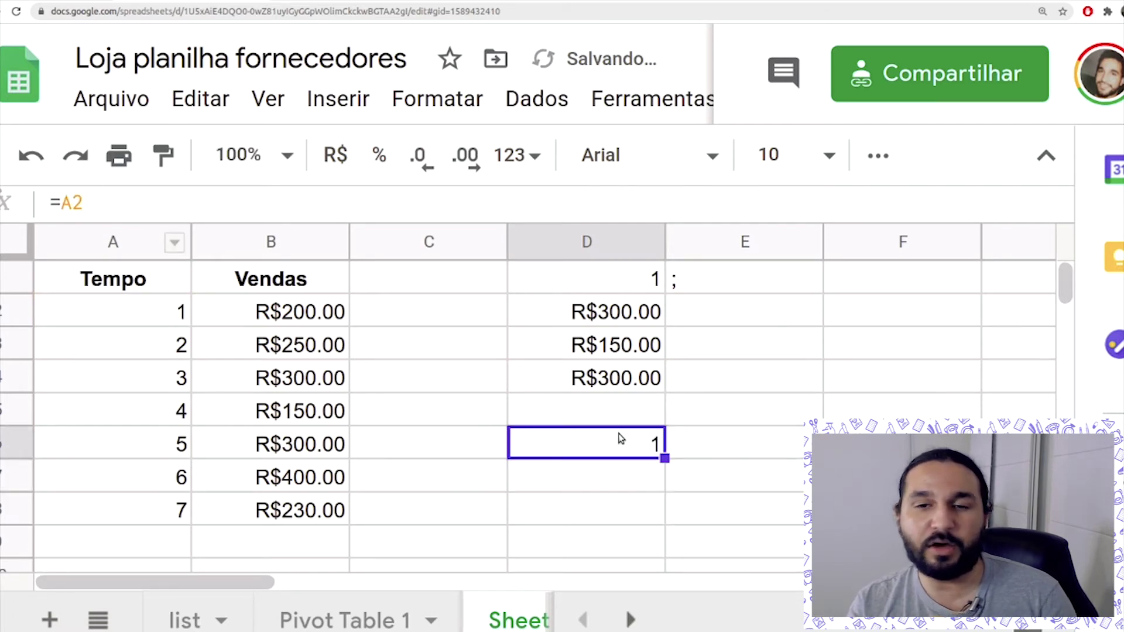
Extend the reference in D6 to A2:A3 and enter it as an array formula.
scroll(621, 439, "down", 1)
scroll(480, 347, "down", 1)
left_click(157, 205)
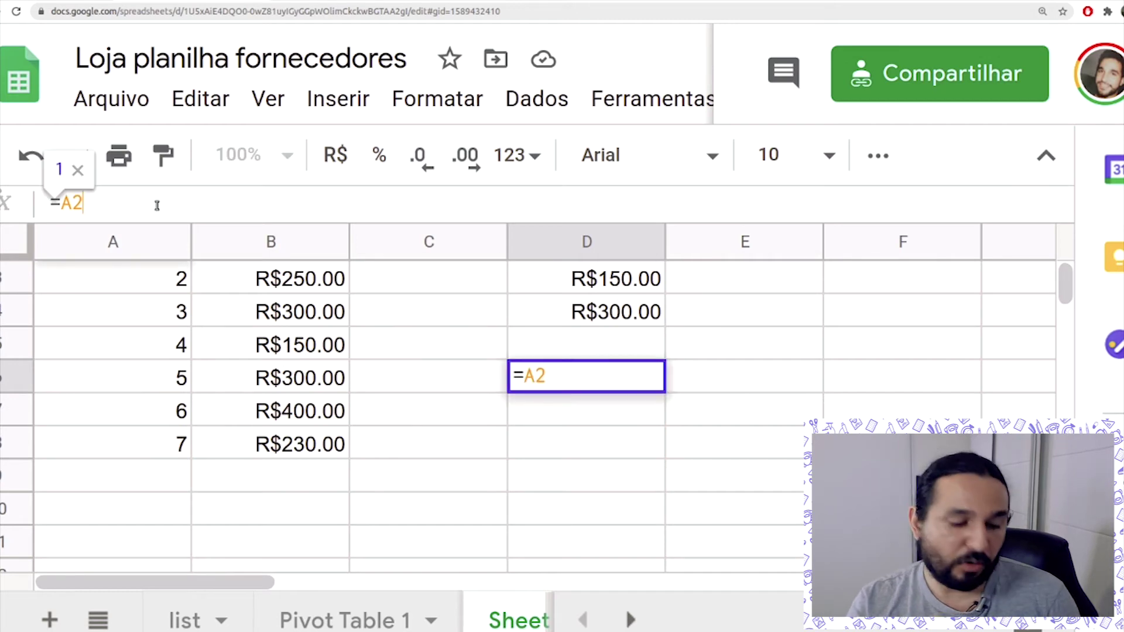
type(":A3")
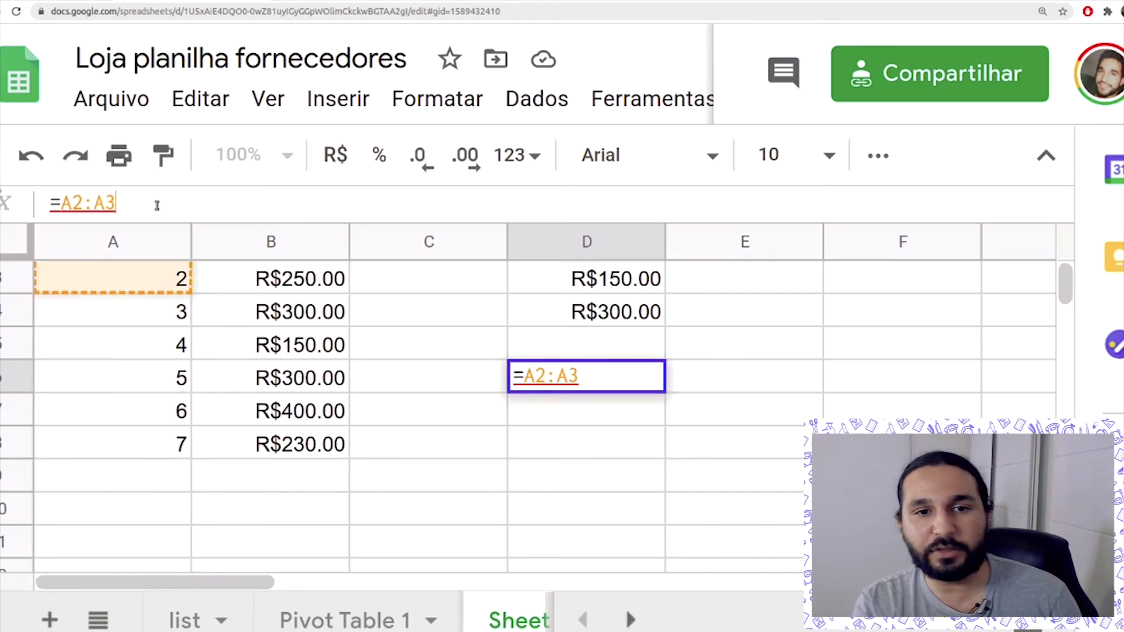
key("ctrl+shift+Return")
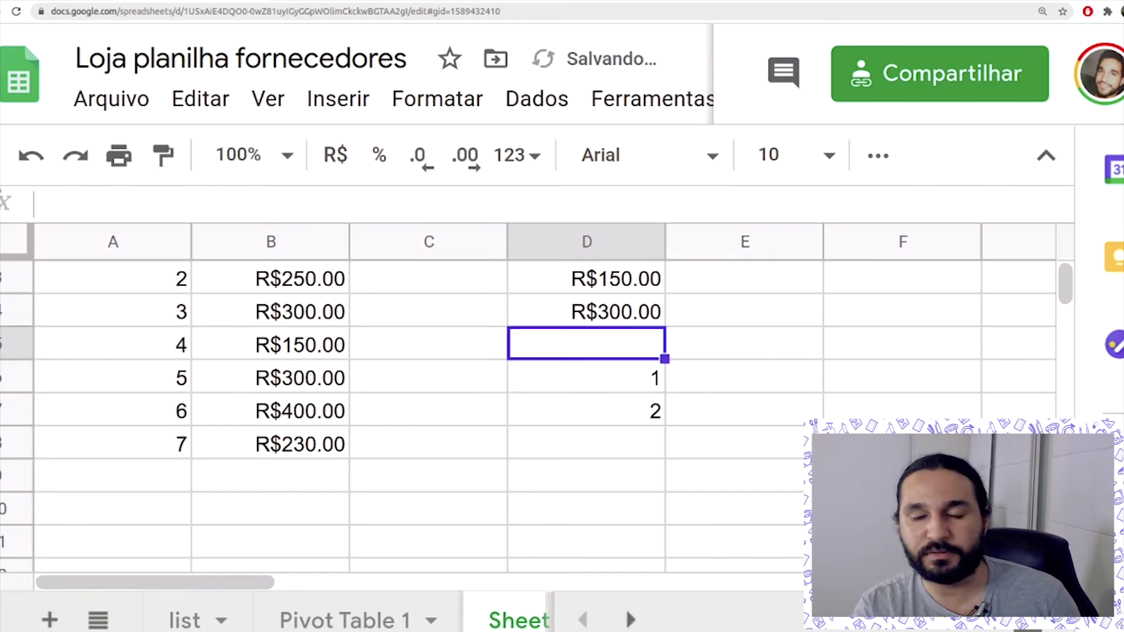
Examine the ArrayFormula wrapper and the A2:A3 range in D6 without changing the formula.
key("Down")
left_click_drag(203, 204, 50, 204)
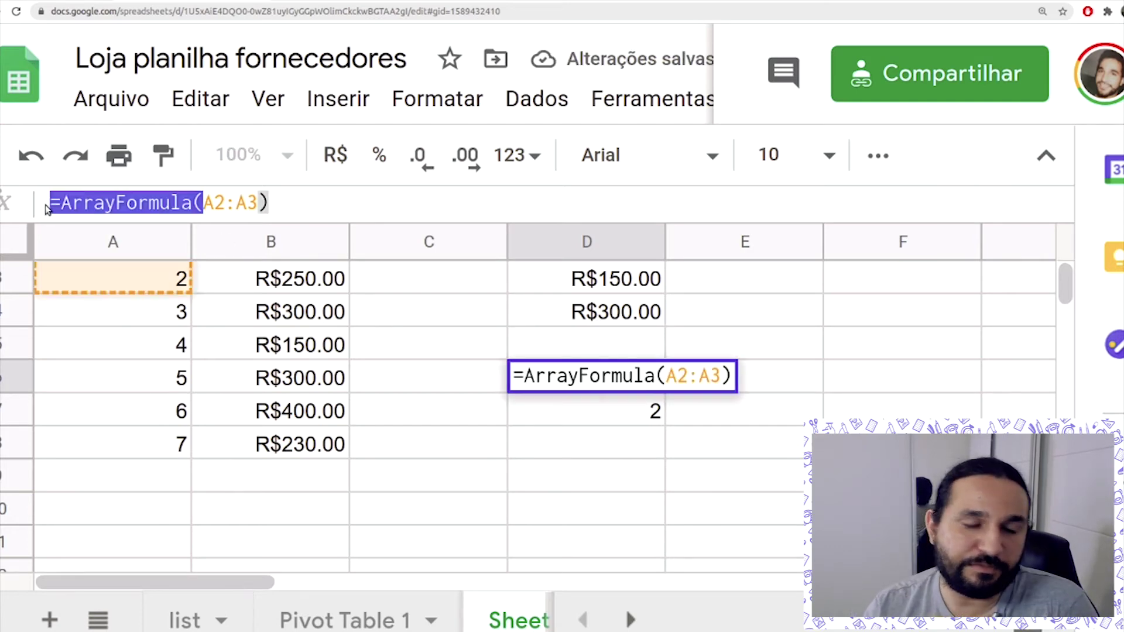
key("Escape")
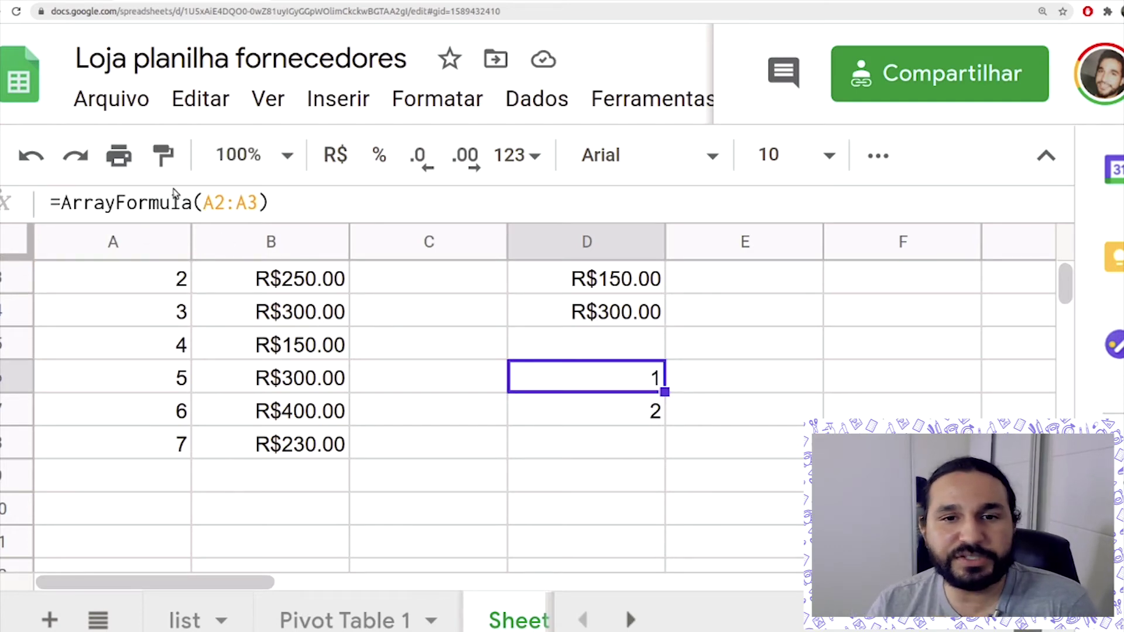
left_click_drag(203, 202, 259, 203)
key("Return")
key("Up")
scroll(164, 258, "up", 1)
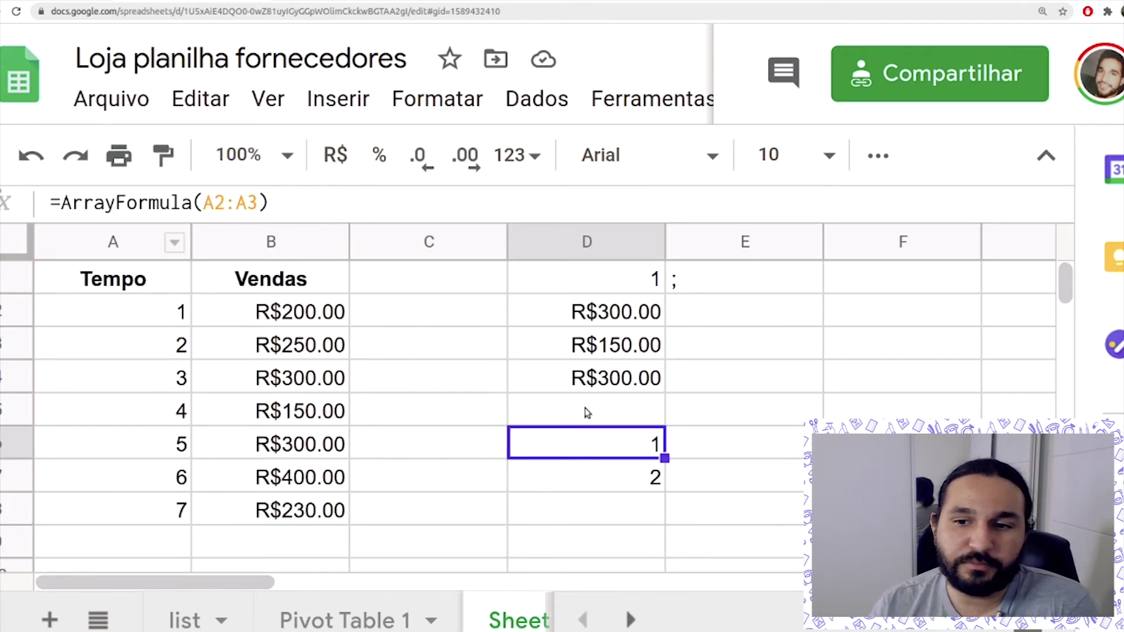
left_click_drag(203, 203, 259, 203)
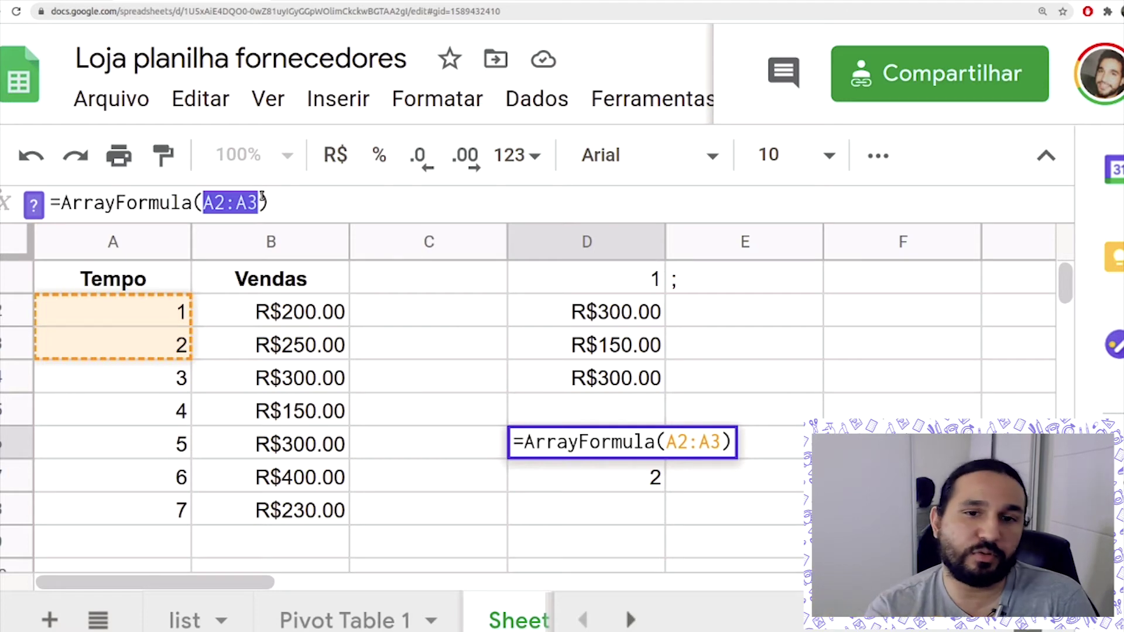
key("Return")
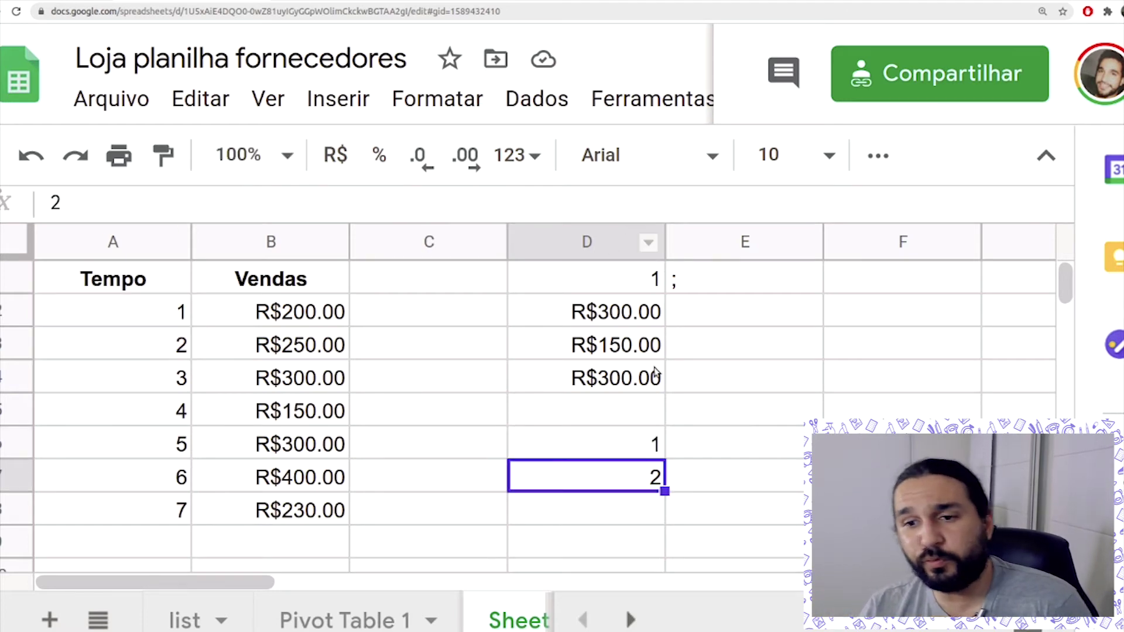
left_click(642, 450)
left_click_drag(213, 203, 223, 203)
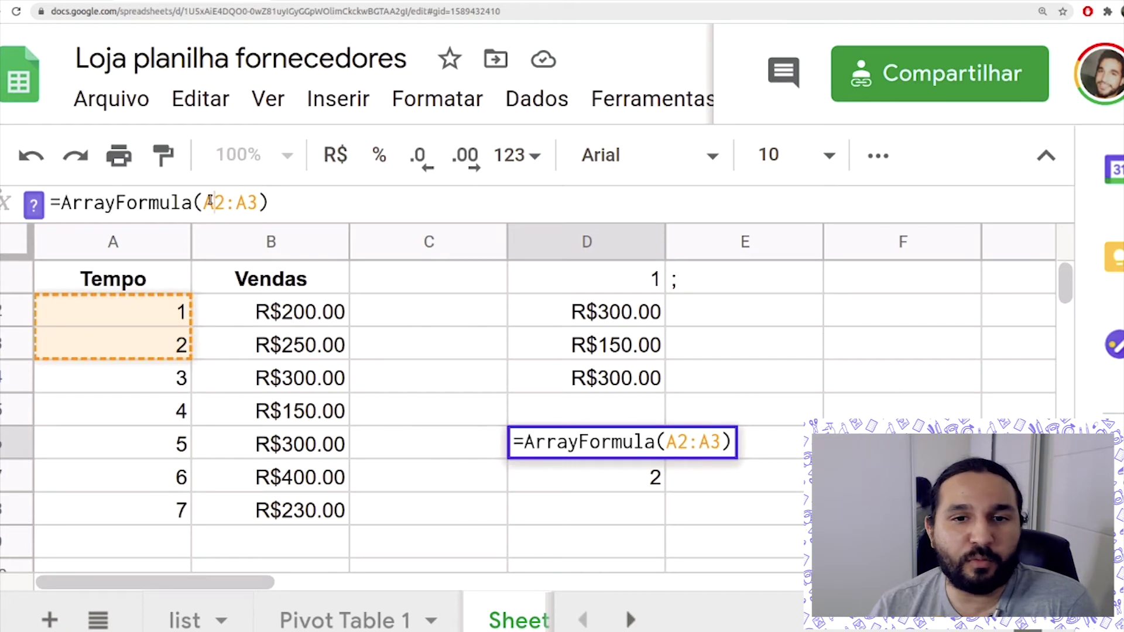
key("Return")
key("Up")
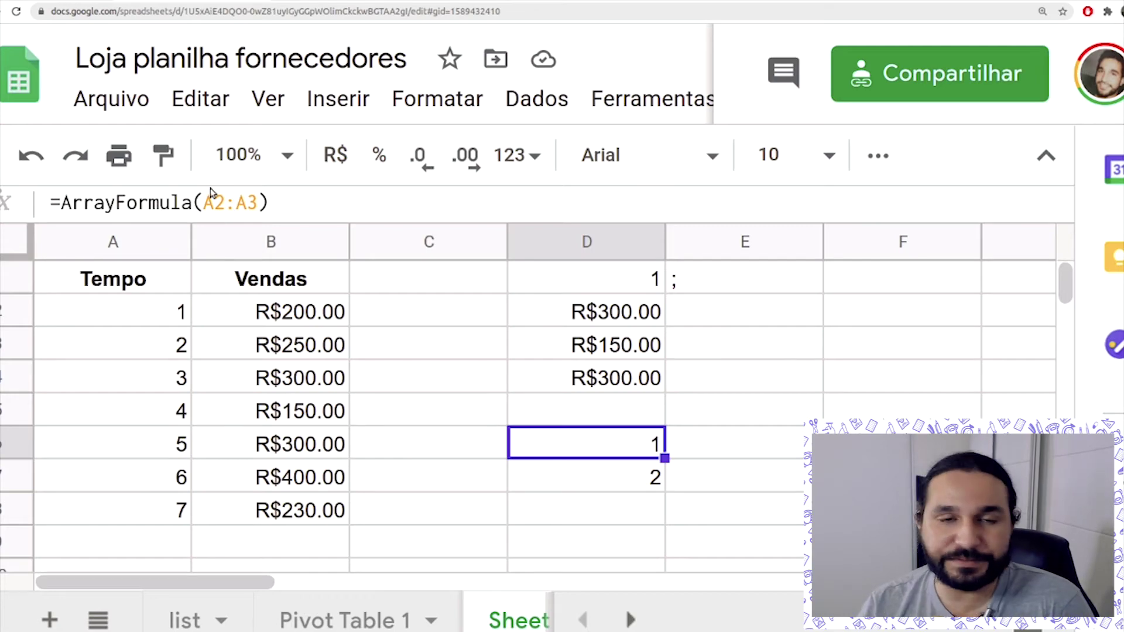
Return to the article and read exercise 1 on the lowest sale value for times of 4 or more, below the example table.
left_click(175, 1)
scroll(435, 250, "down", 5)
scroll(435, 250, "down", 5)
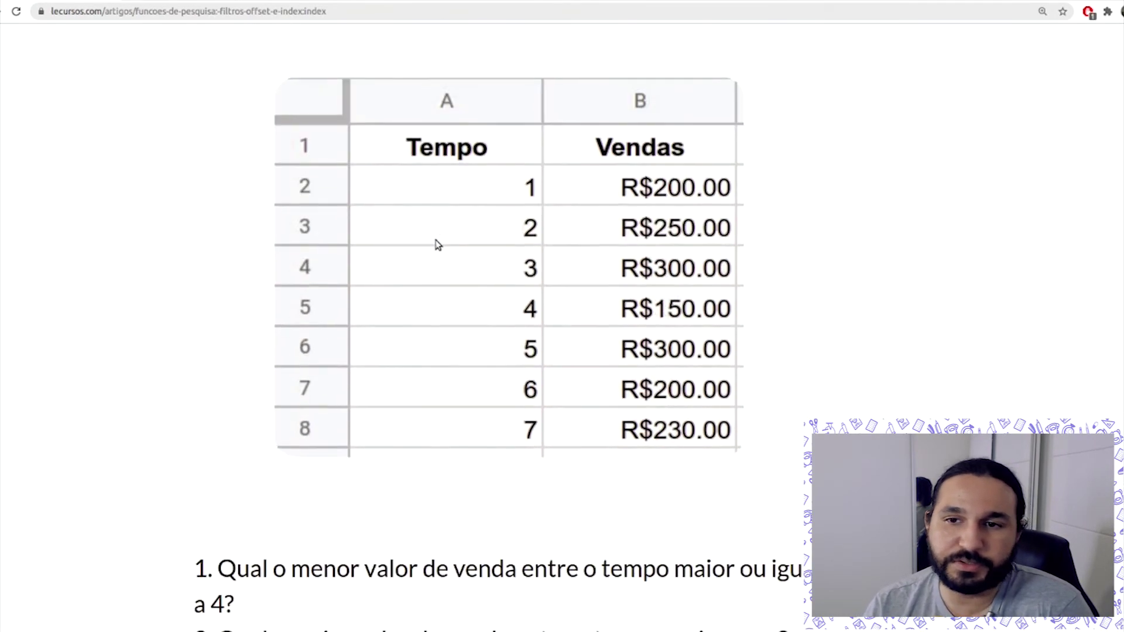
scroll(437, 243, "up", 1)
scroll(764, 247, "down", 2)
left_click_drag(196, 470, 681, 501)
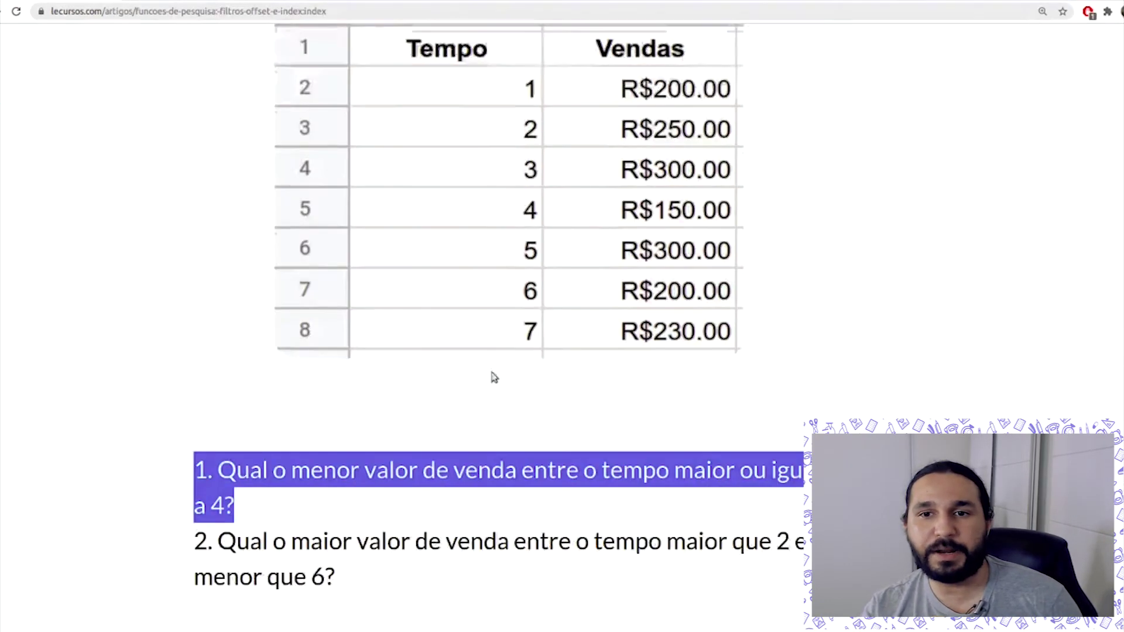
scroll(493, 377, "down", 2)
left_click_drag(291, 337, 770, 329)
left_click_drag(195, 375, 211, 375)
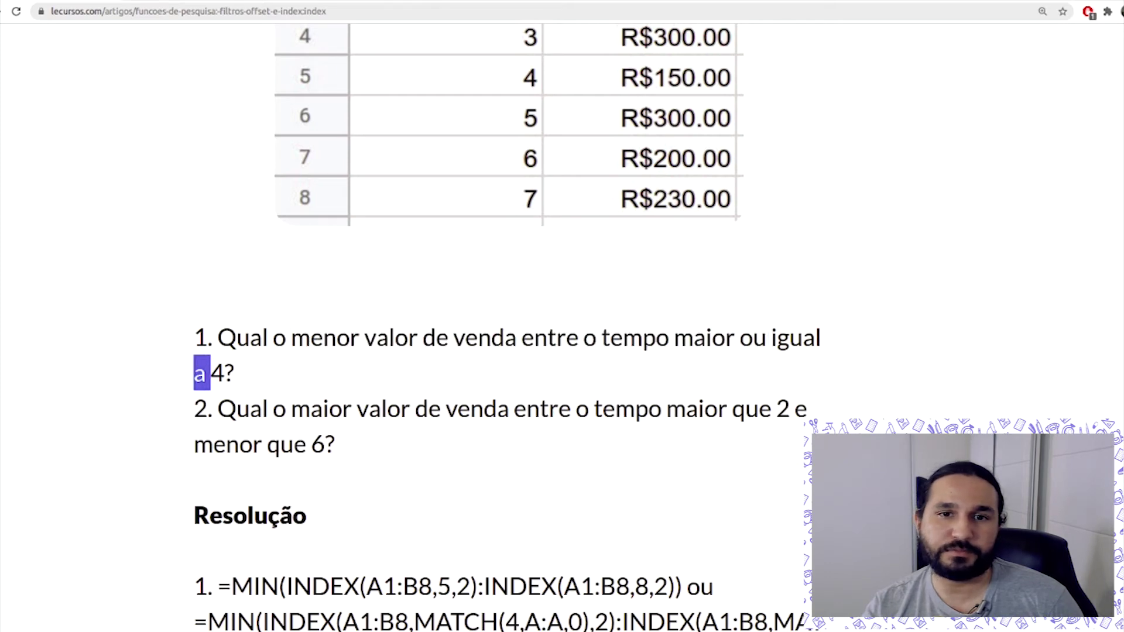
Switch back to the spreadsheet and highlight the table rows for times 4 to 7.
key("ctrl+Tab")
left_click(168, 404)
left_click_drag(199, 432, 295, 505)
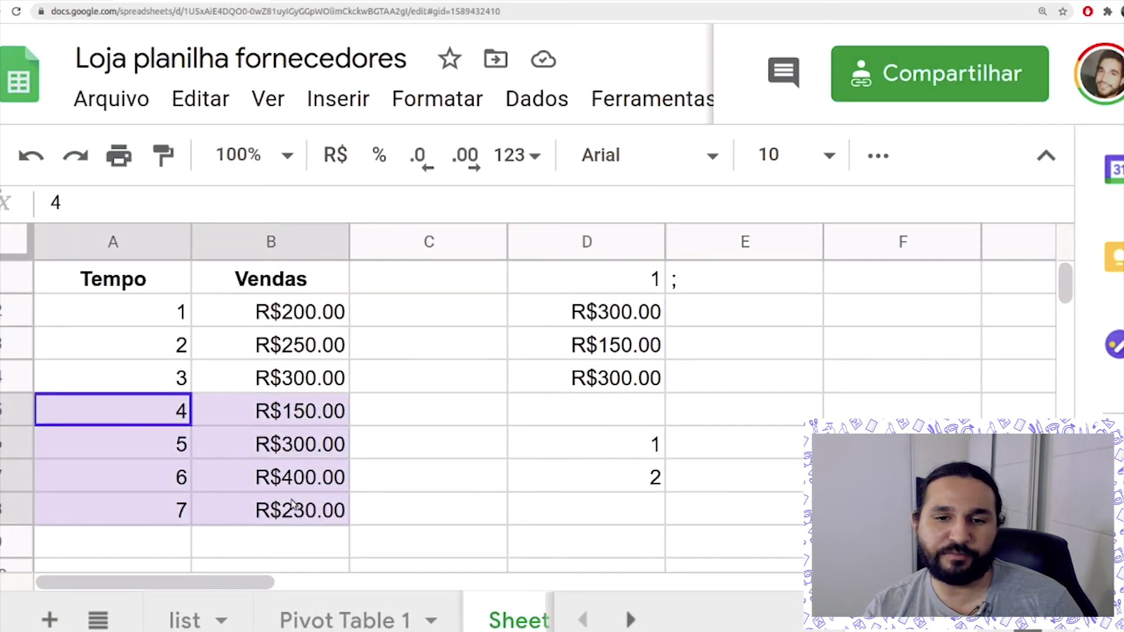
left_click(103, 413)
Replace the formula in D6 with =index(A1:B8,5), checking the function's argument help and leaving out the column argument.
left_click(647, 445)
type("=ind")
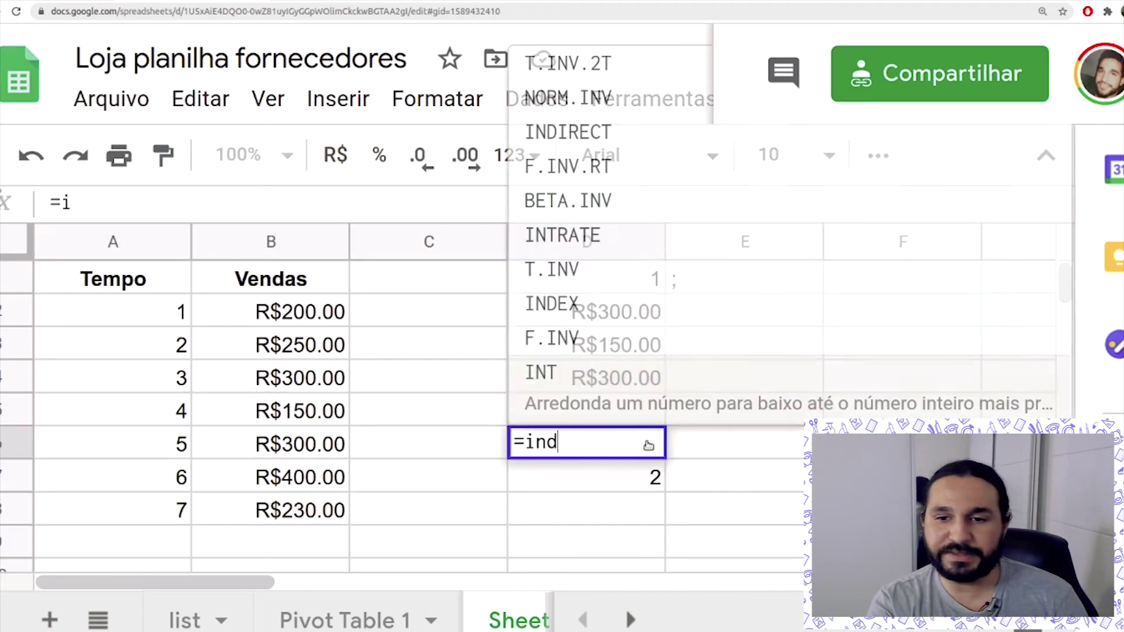
type("ex(")
left_click_drag(113, 276, 315, 514)
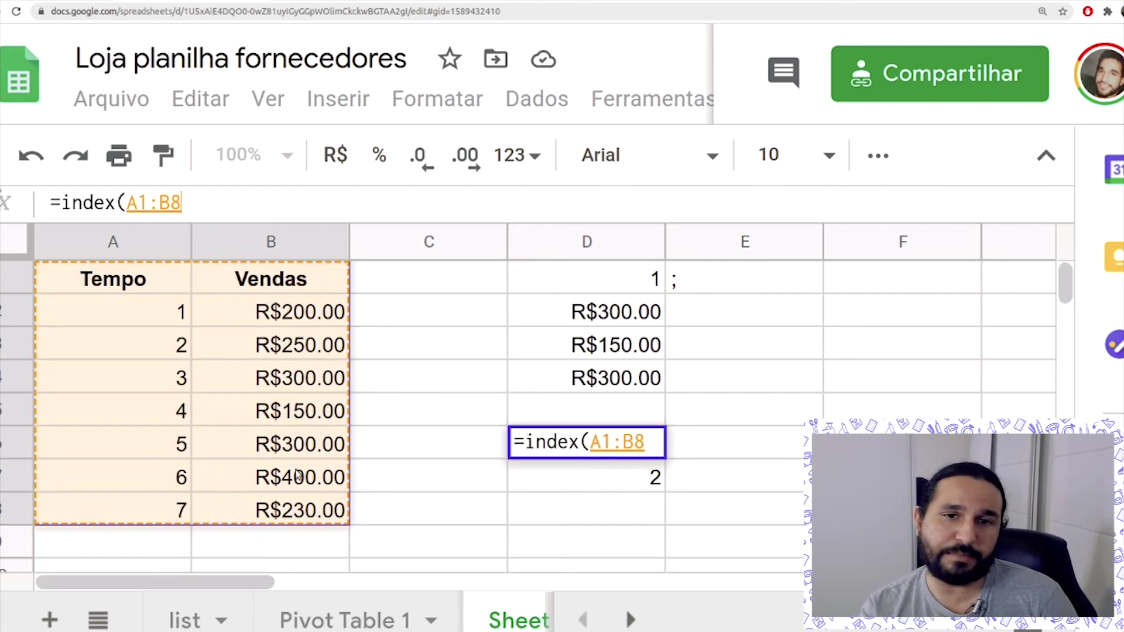
type(";")
left_click(35, 203)
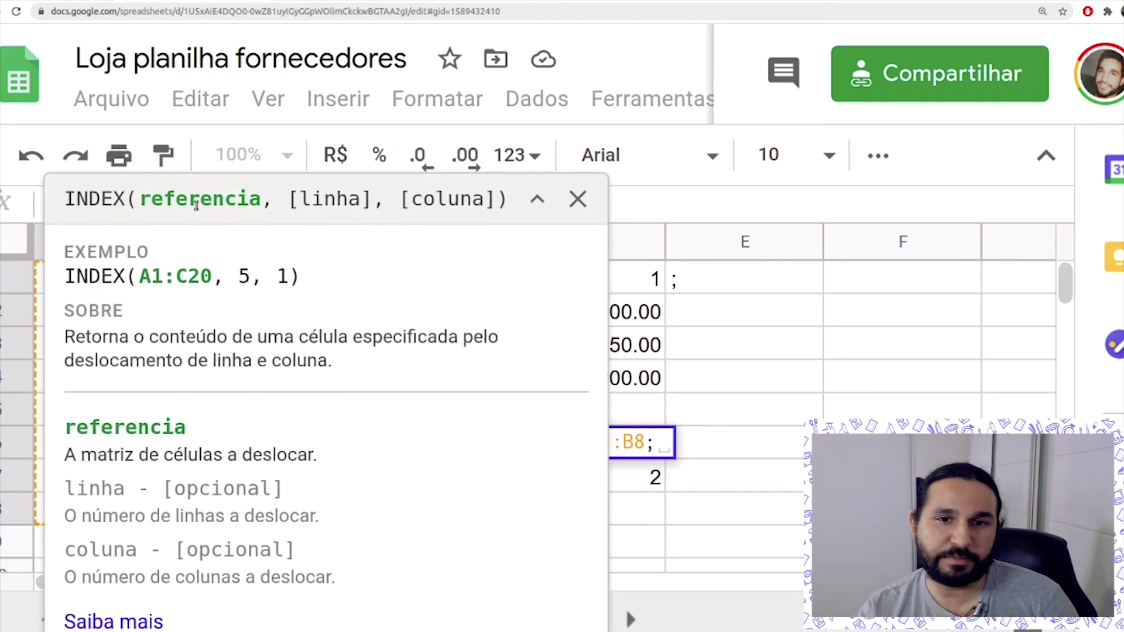
left_click(578, 199)
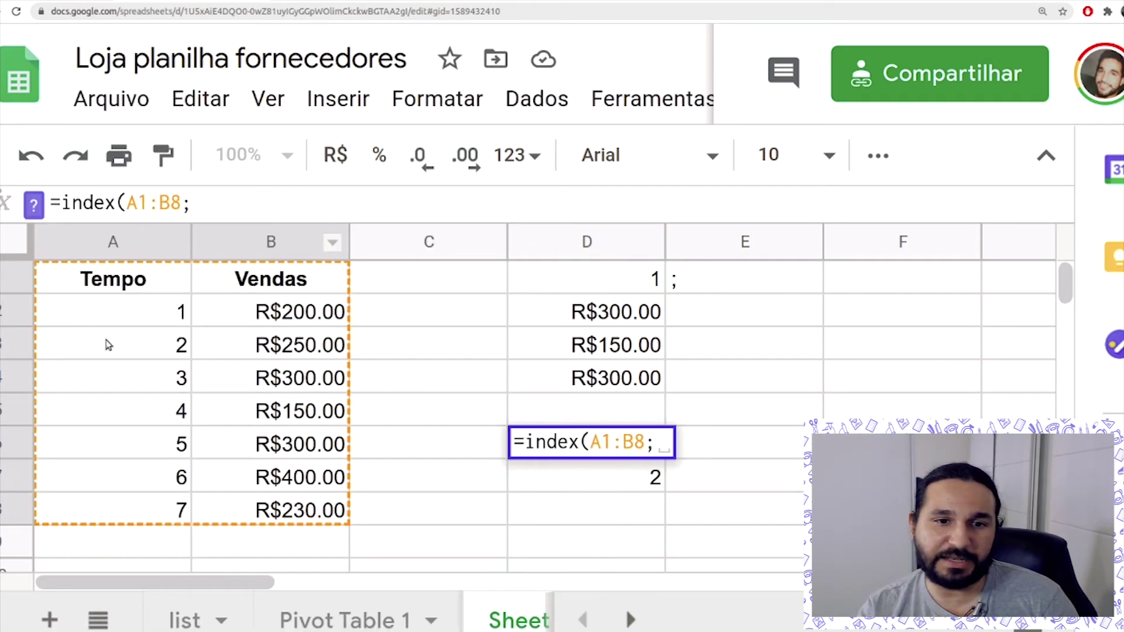
type("5;0)")
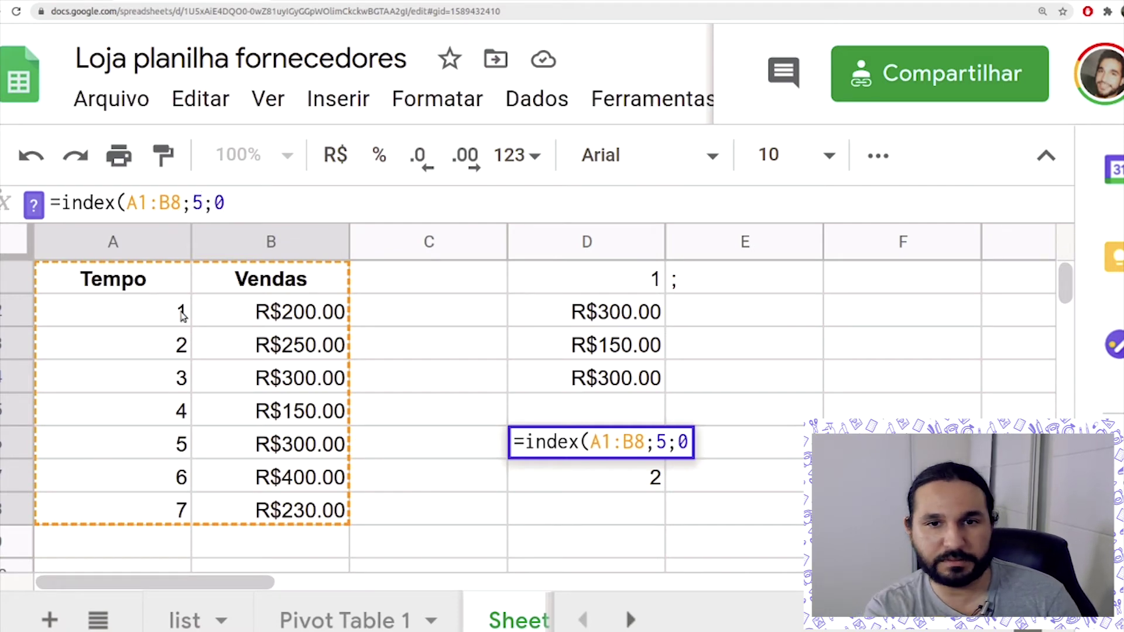
key("Left")
key("BackSpace")
key("BackSpace")
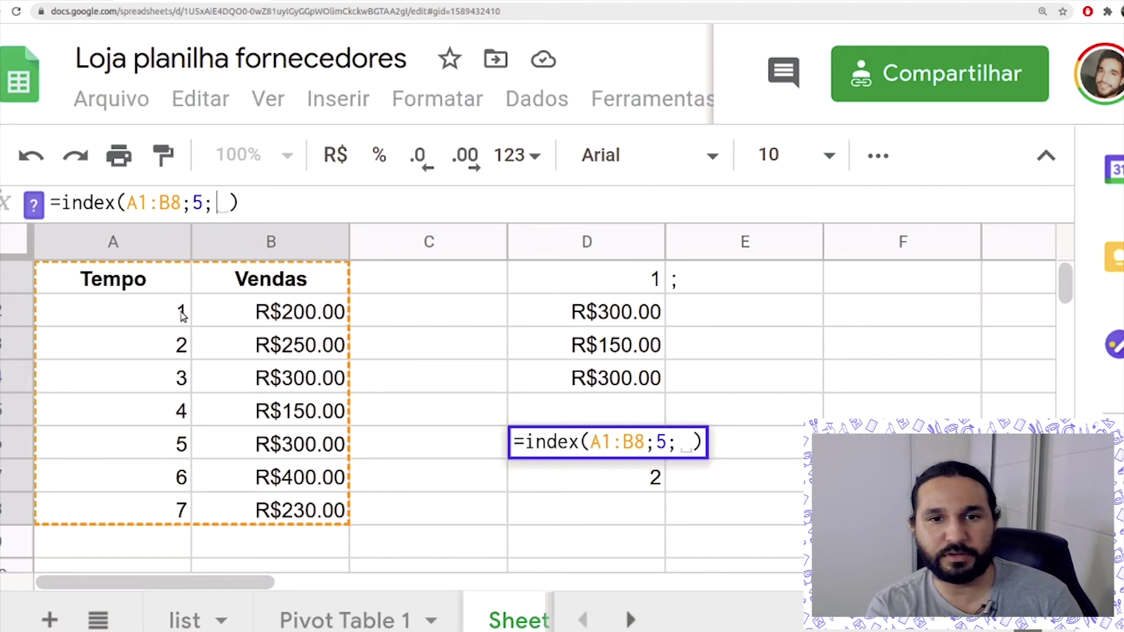
key("Return")
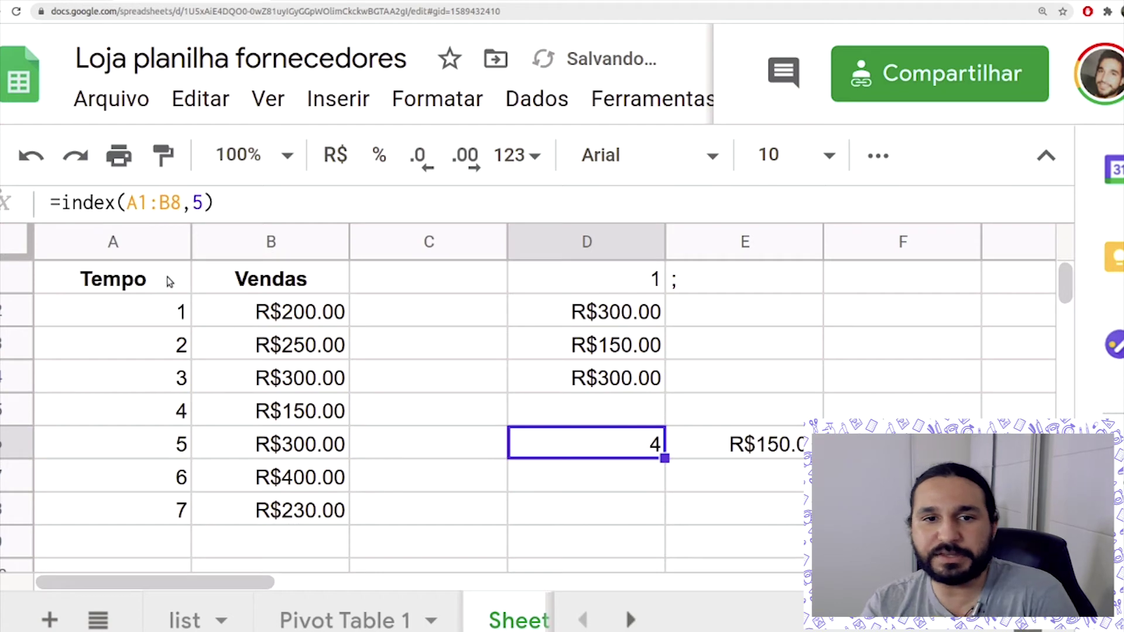
Examine the range and row arguments of the INDEX formula in D6 against the table headers and the row for time 4.
left_click(128, 203)
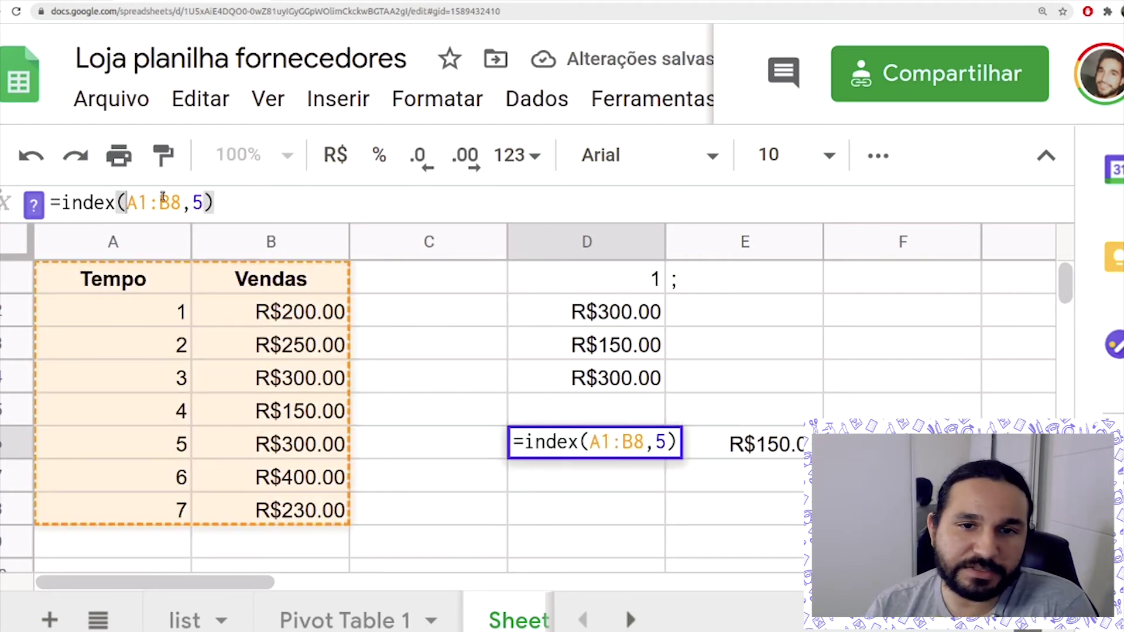
left_click(195, 203)
key("Return")
key("Up")
left_click_drag(91, 417, 266, 417)
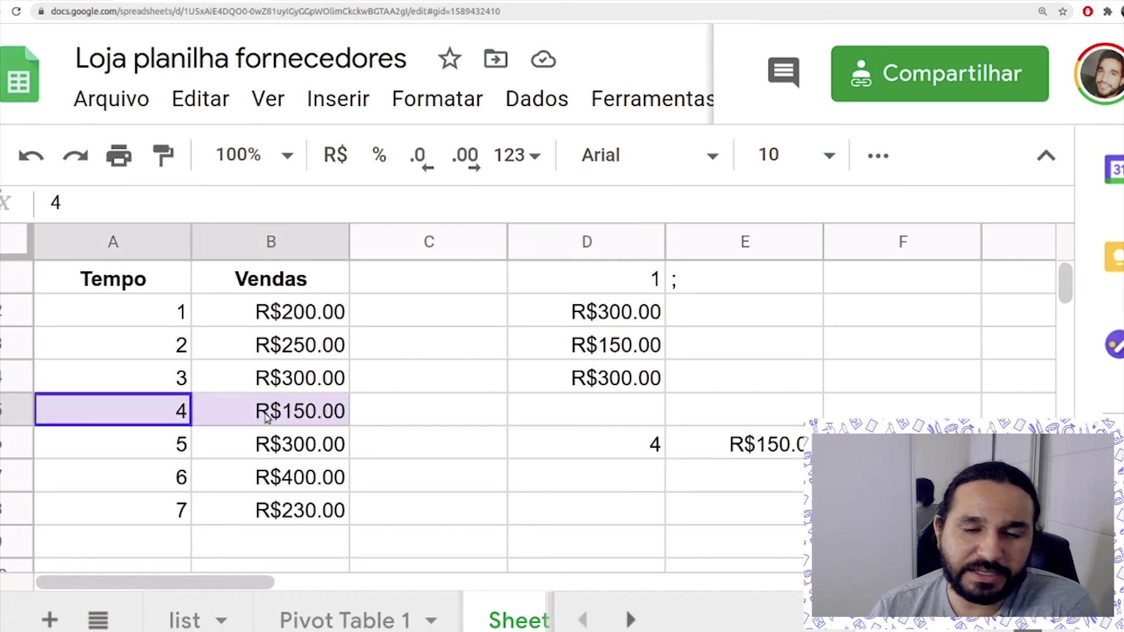
left_click(128, 412)
left_click(268, 417)
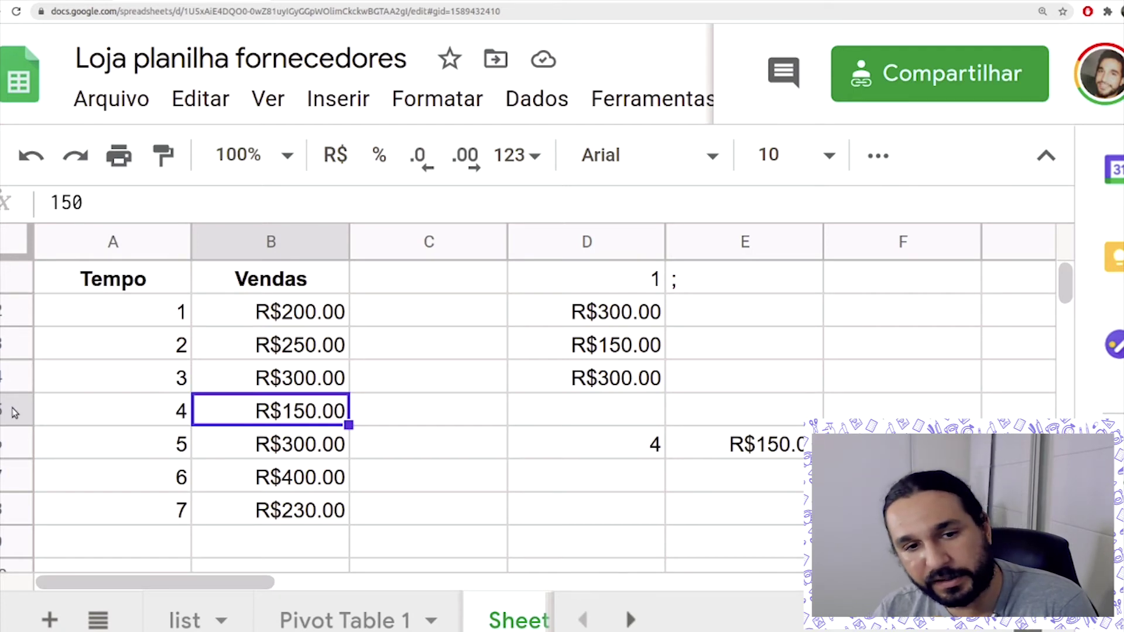
left_click_drag(95, 281, 228, 278)
left_click(227, 279)
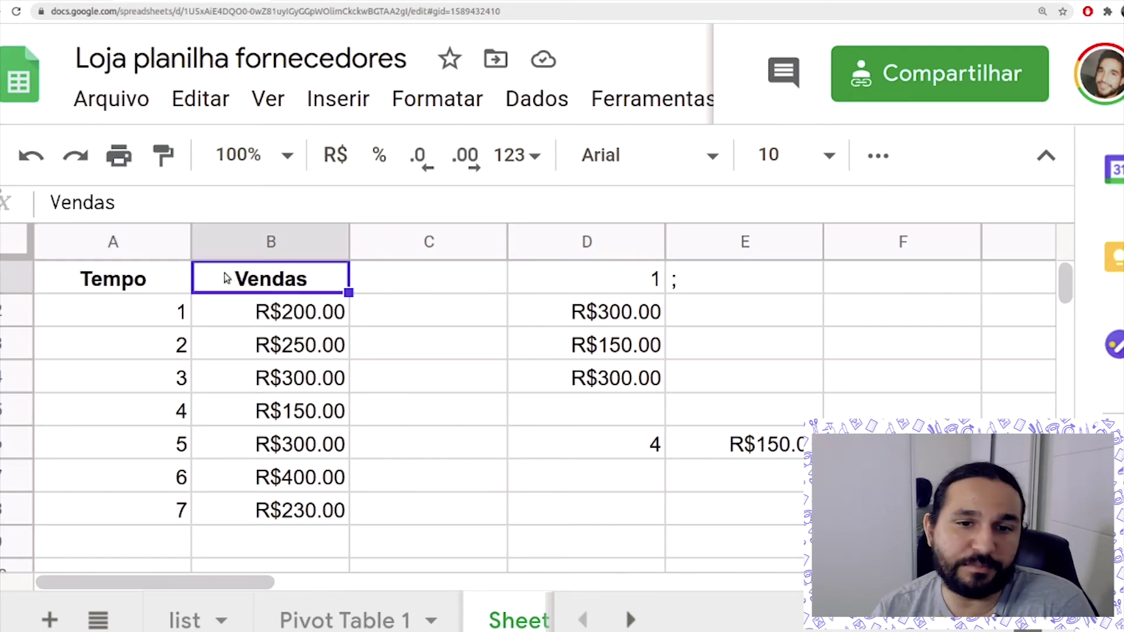
left_click(146, 427)
left_click(632, 447)
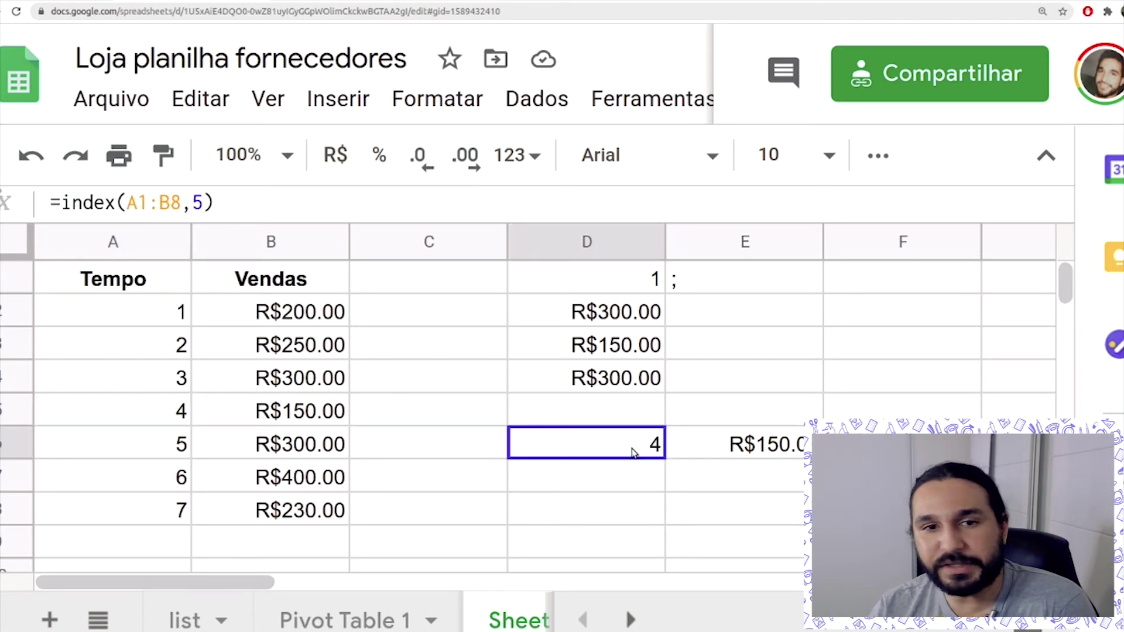
double_click(197, 203)
key("Escape")
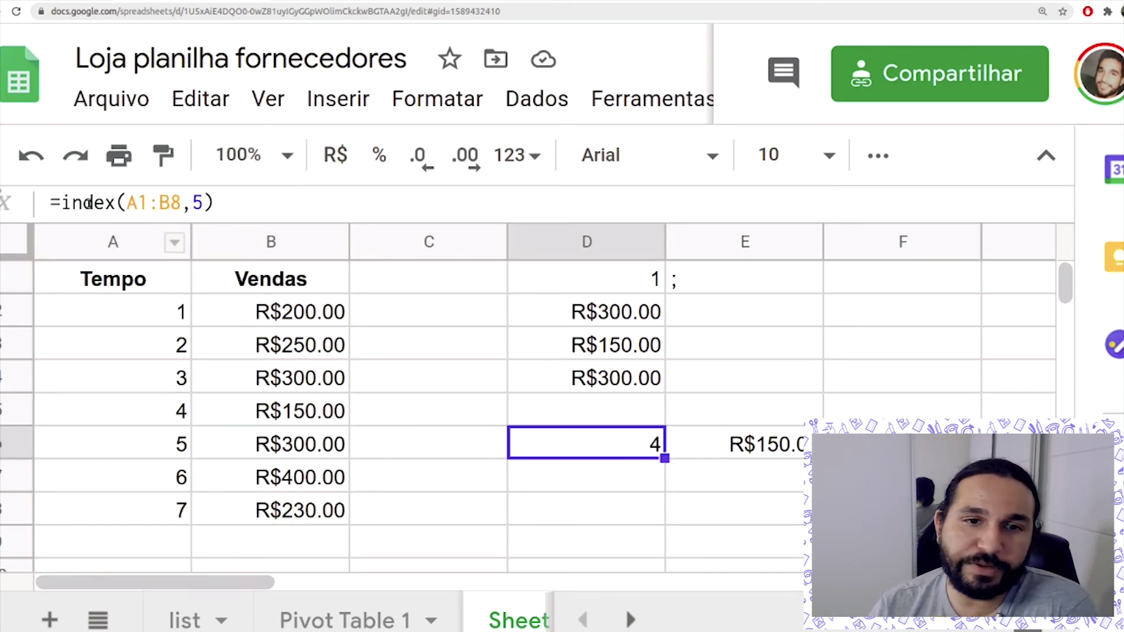
Check the INDEX output in D6:E6 and extend the formula to the range =index(A1:B8,5):index(A1:B8,8).
left_click_drag(631, 448, 685, 439)
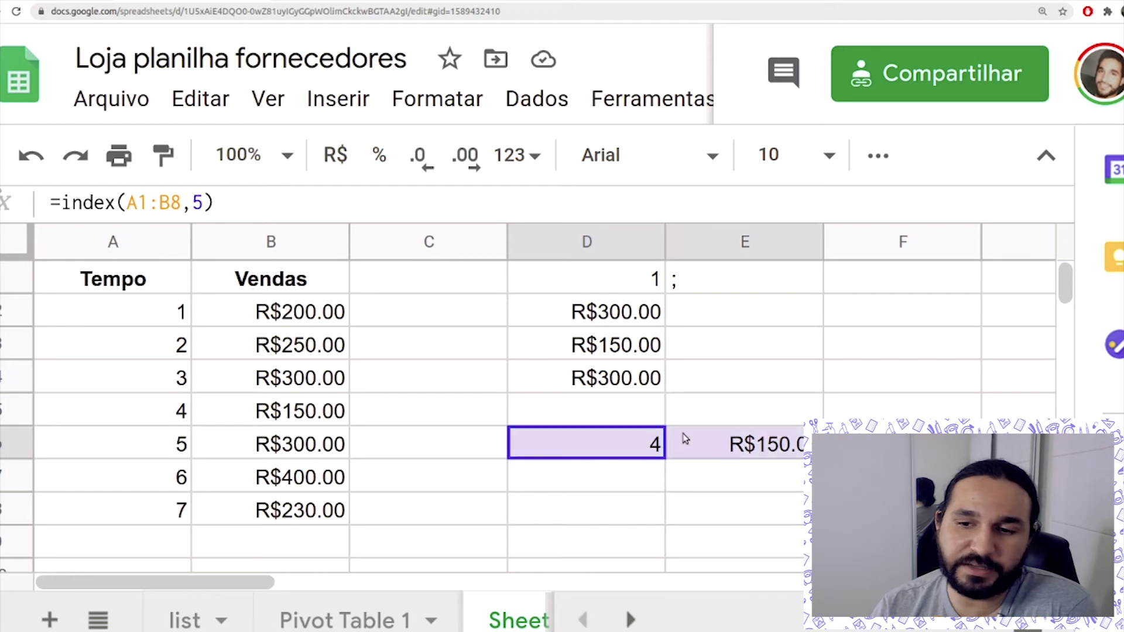
left_click(603, 473)
left_click(728, 446)
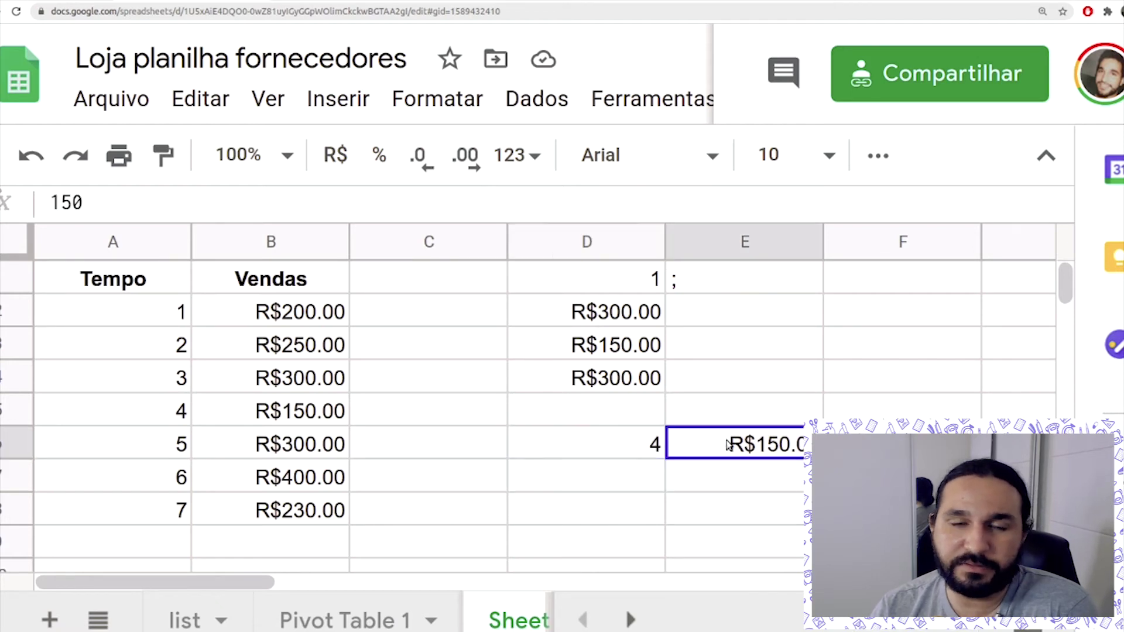
left_click(622, 454)
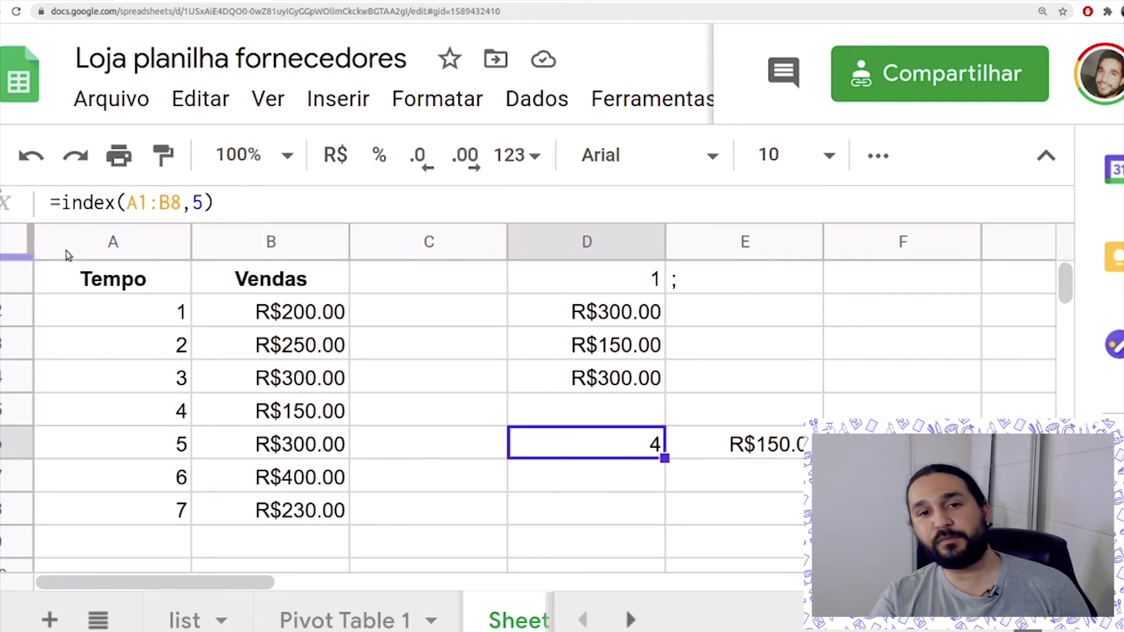
left_click(269, 202)
type(":")
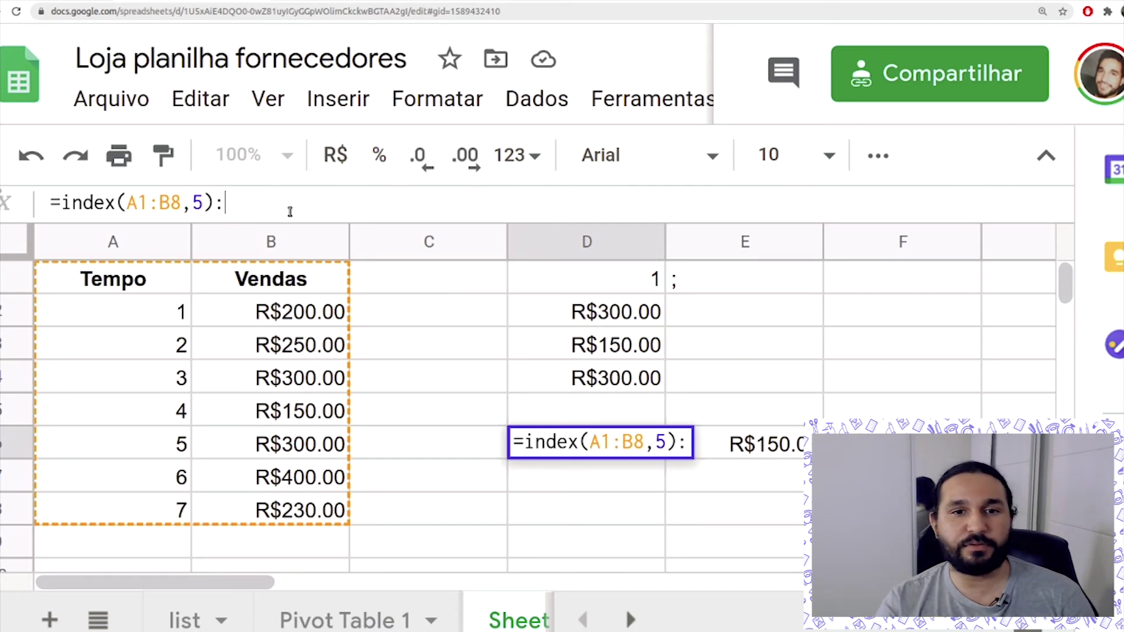
left_click_drag(50, 202, 59, 199)
left_click(63, 198)
left_click(255, 201)
type("index(A1:B8,5)")
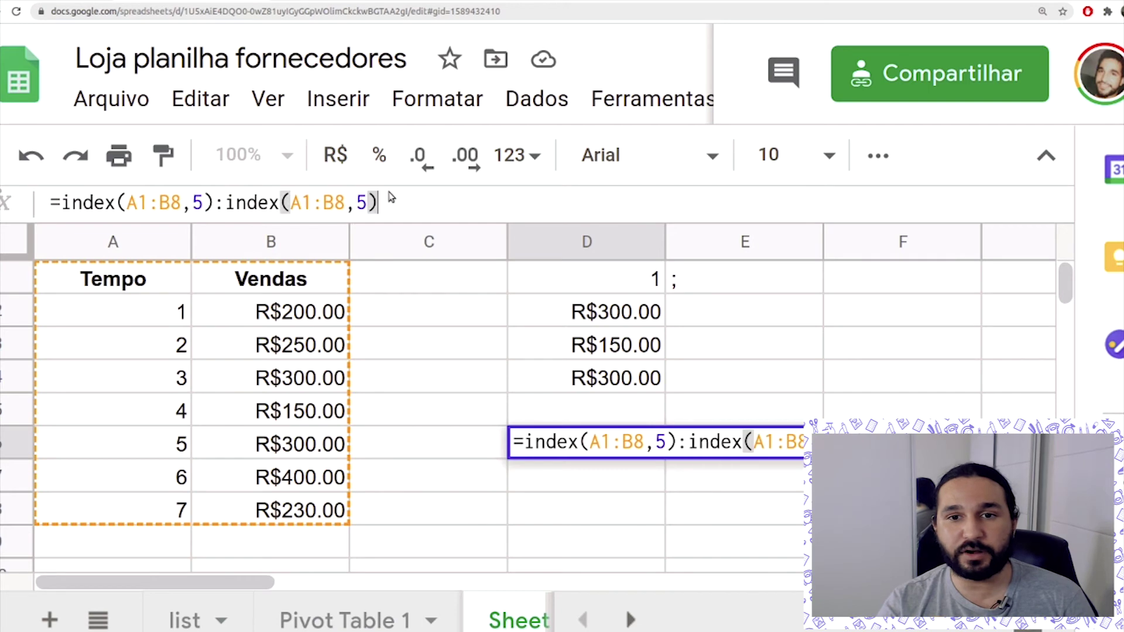
double_click(361, 202)
type("8")
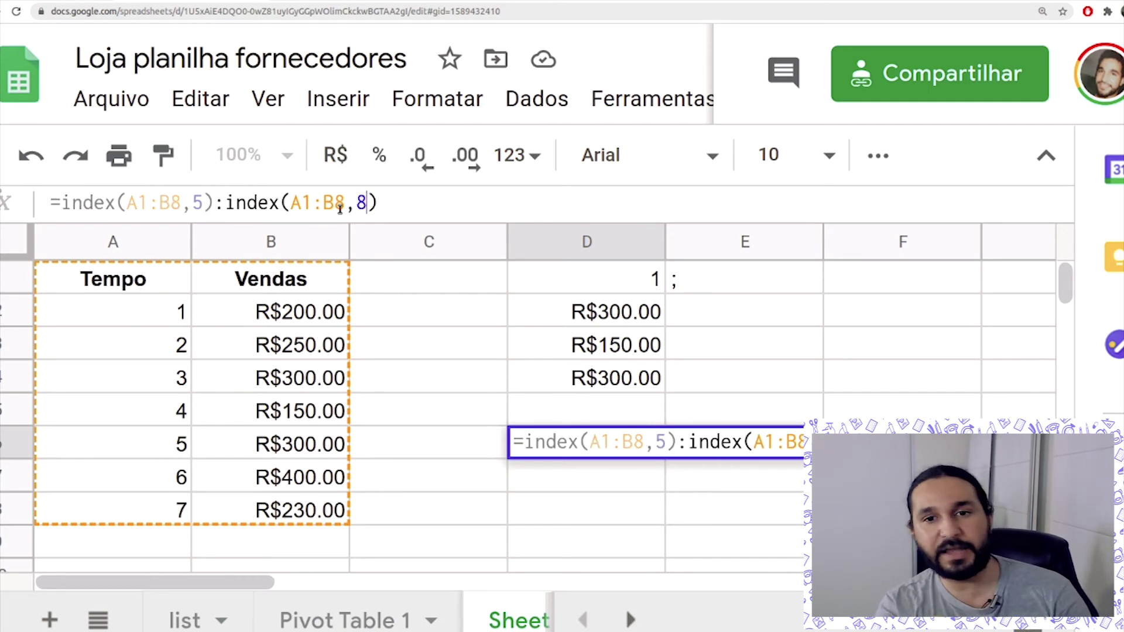
key("Return")
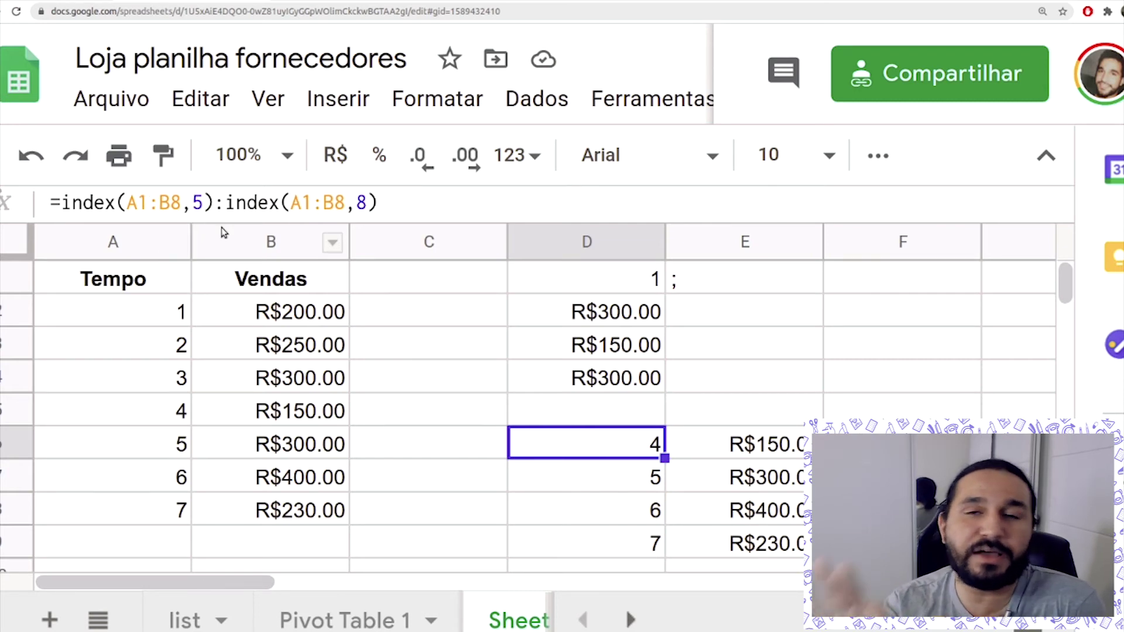
Compare the INDEX:INDEX output starting at D6 with the source table rows for times 4 to 7.
left_click_drag(64, 202, 210, 174)
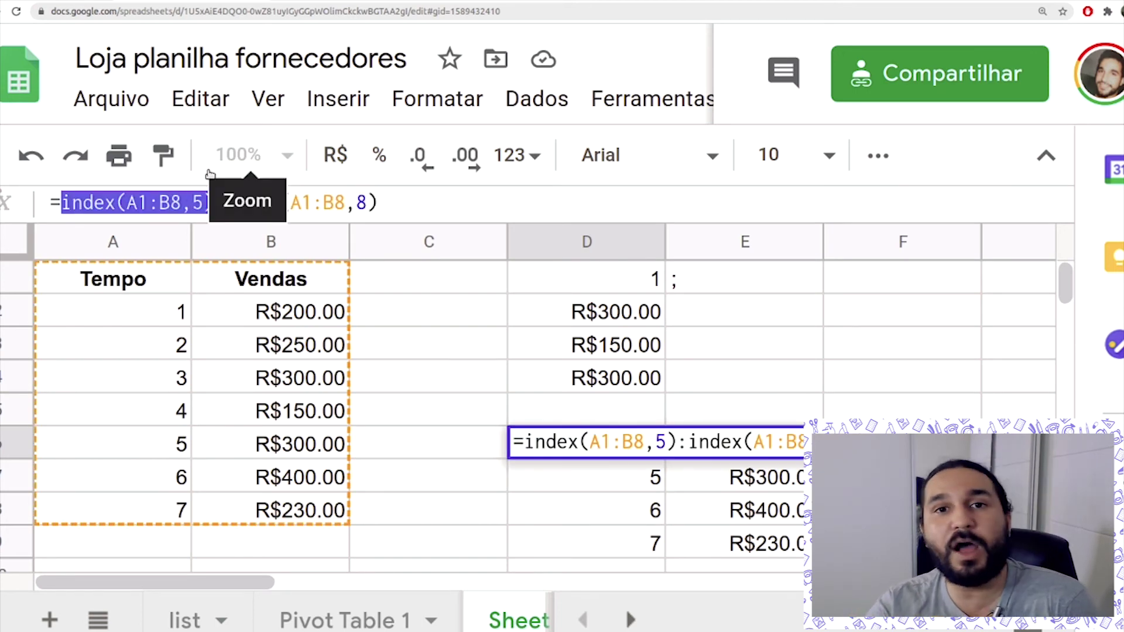
key("Return")
key("Up")
scroll(656, 380, "down", 1)
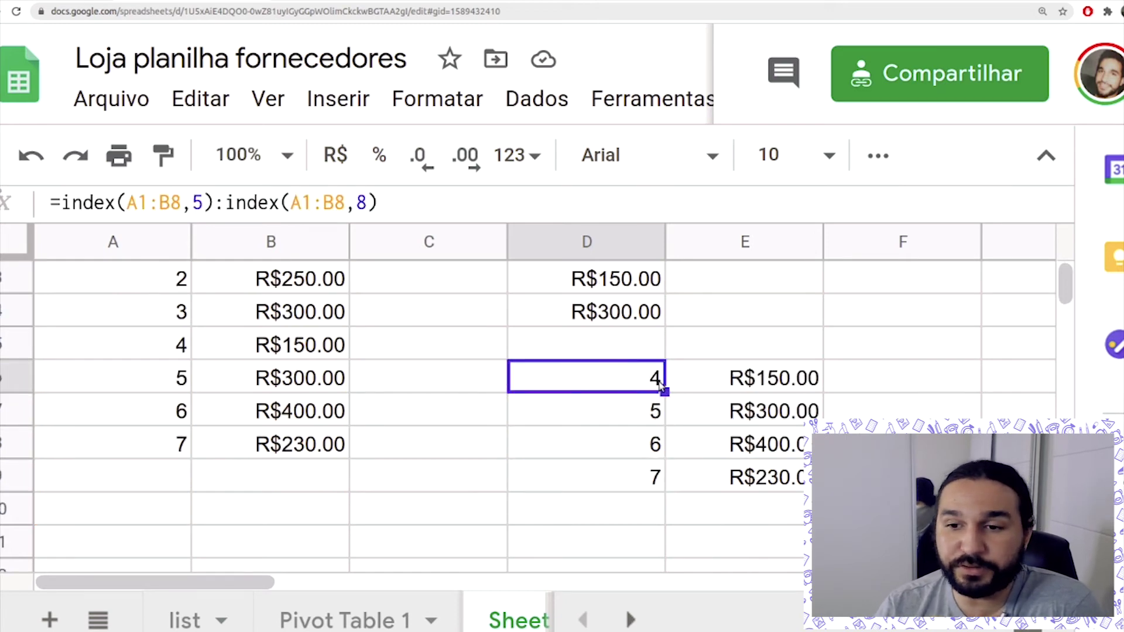
left_click_drag(148, 352, 273, 450)
left_click_drag(609, 380, 755, 410)
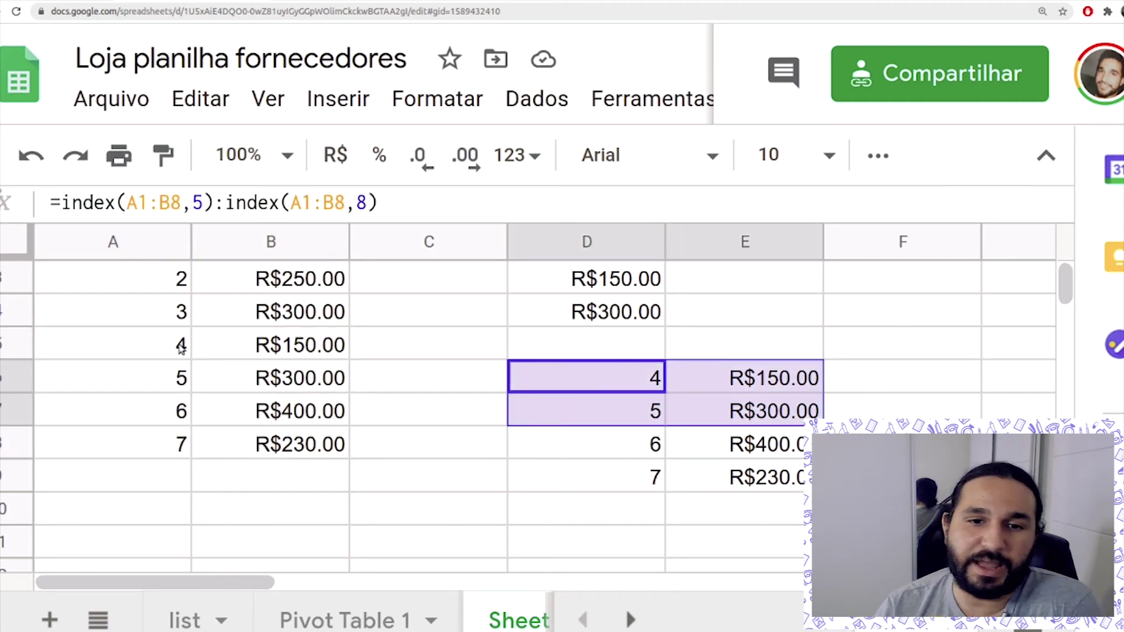
left_click(176, 347)
left_click(115, 467)
left_click(121, 445)
left_click_drag(166, 352, 265, 454)
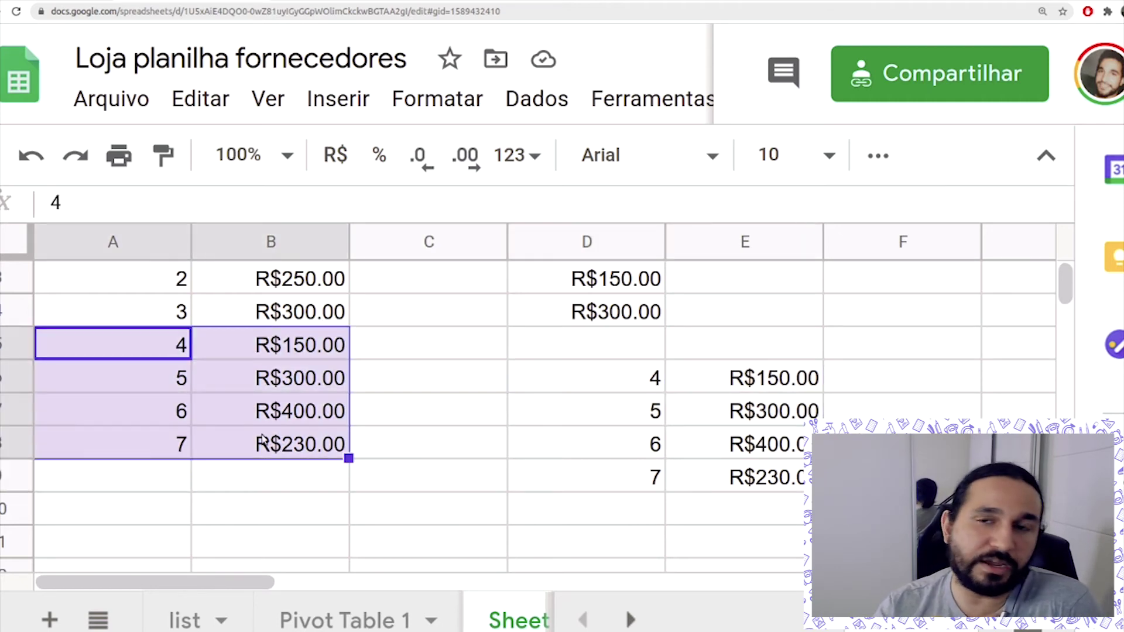
Add column argument 1 to both INDEX functions in D6, giving =index(A1:B8,5,1):index(A1:B8,8,1).
left_click(660, 376)
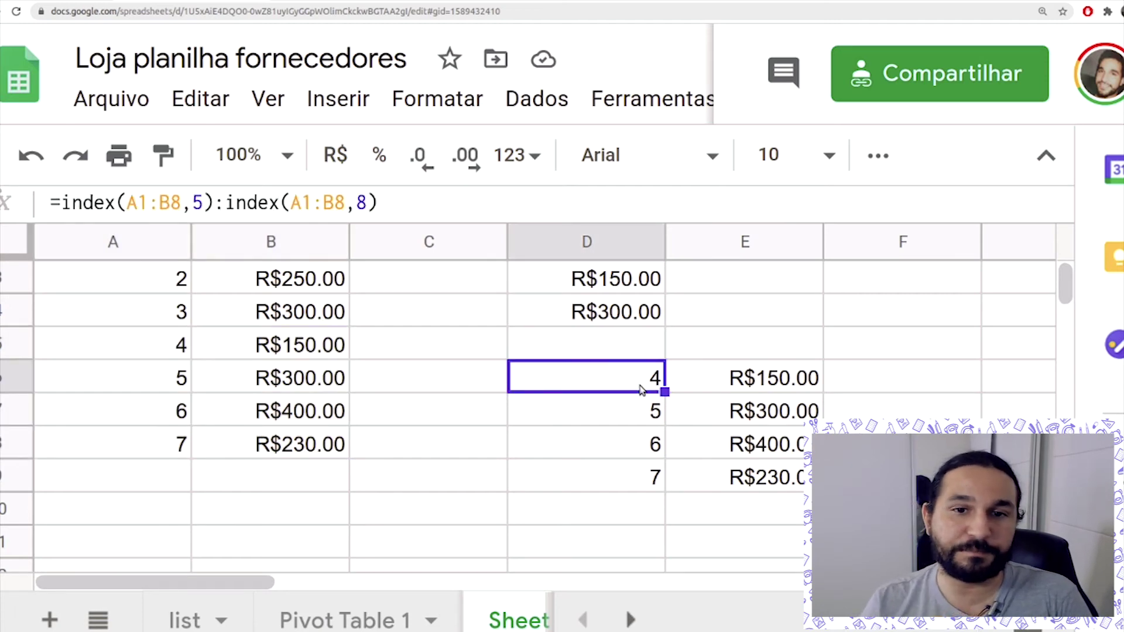
left_click(207, 196)
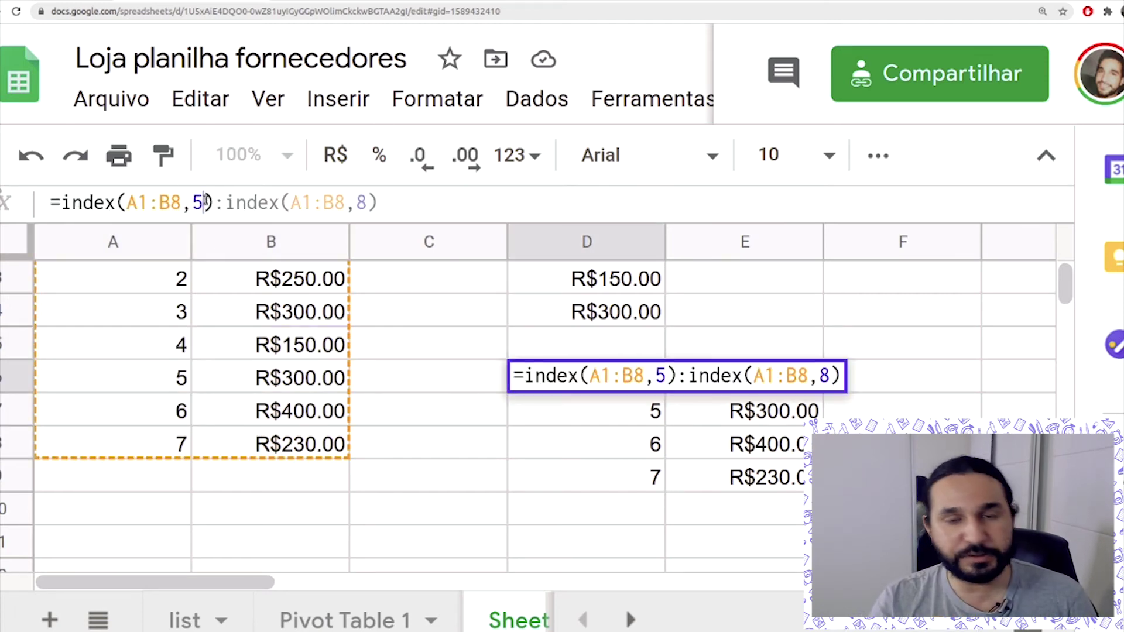
type(",1")
key("End")
key("Left")
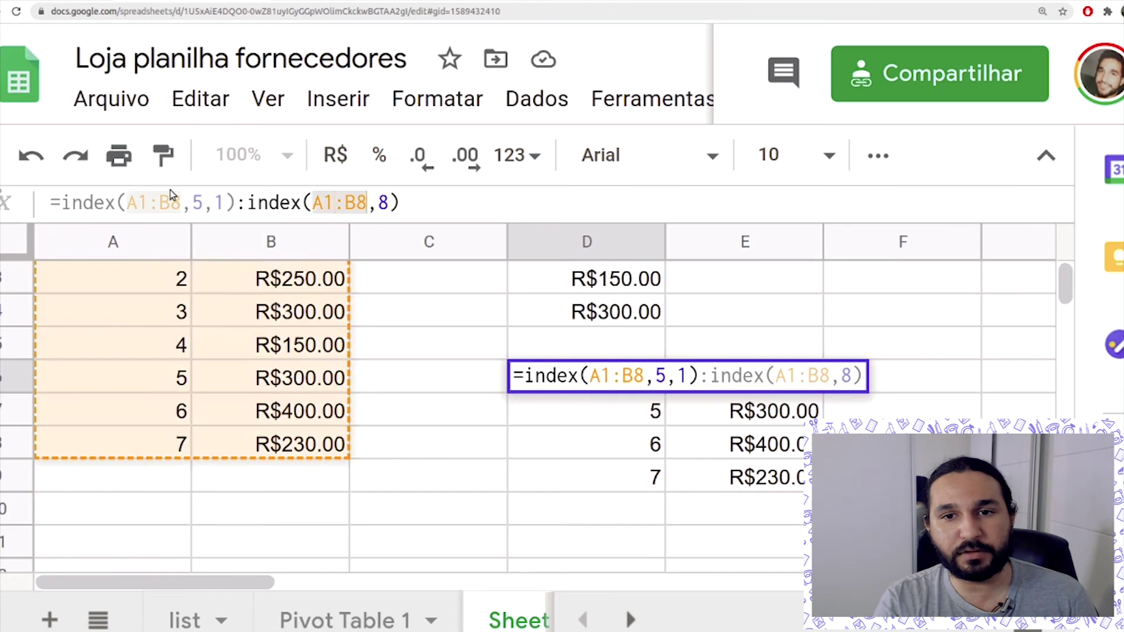
type(",1")
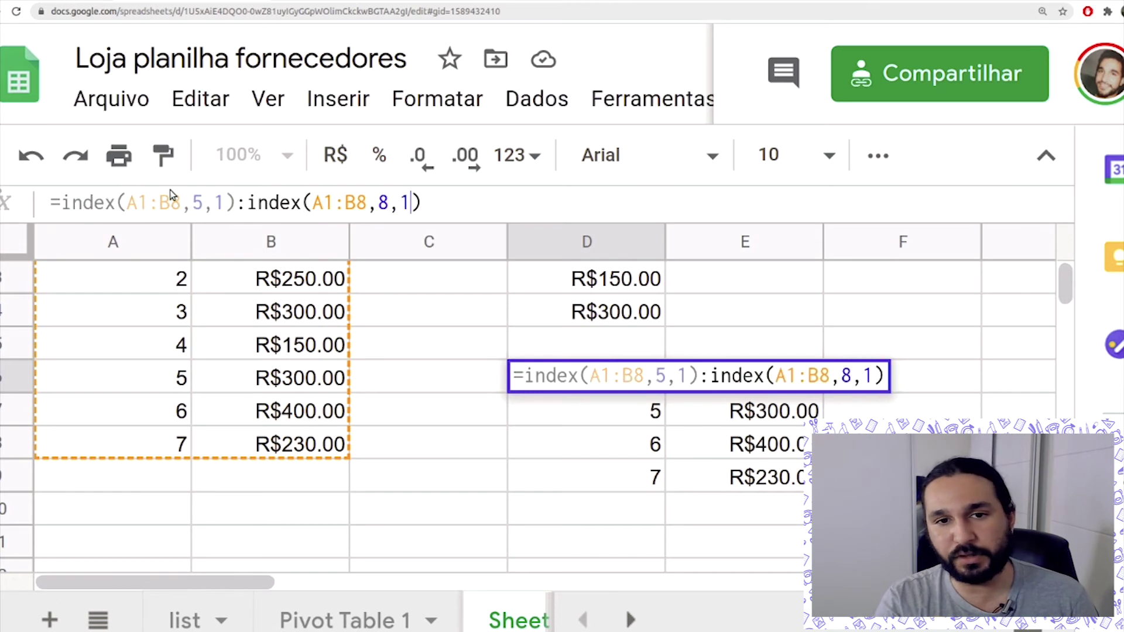
key("Return")
key("Up")
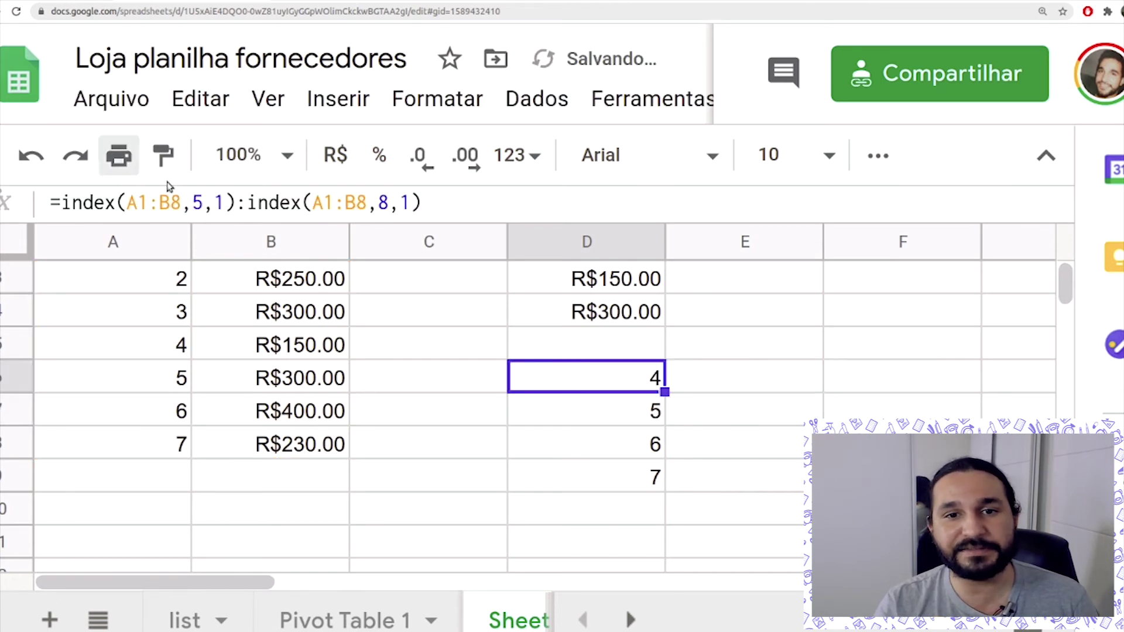
Change the column argument of both INDEX functions in D6 to 2.
double_click(220, 203)
type("2")
key("End")
key("Left")
key("BackSpace")
type("2")
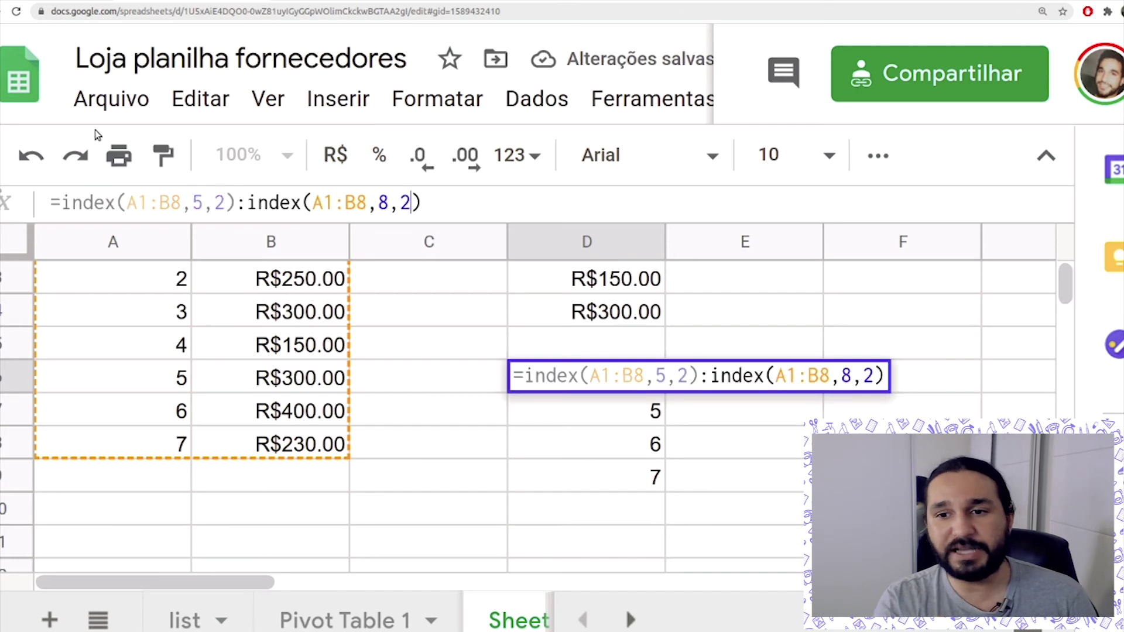
key("Return")
key("Up")
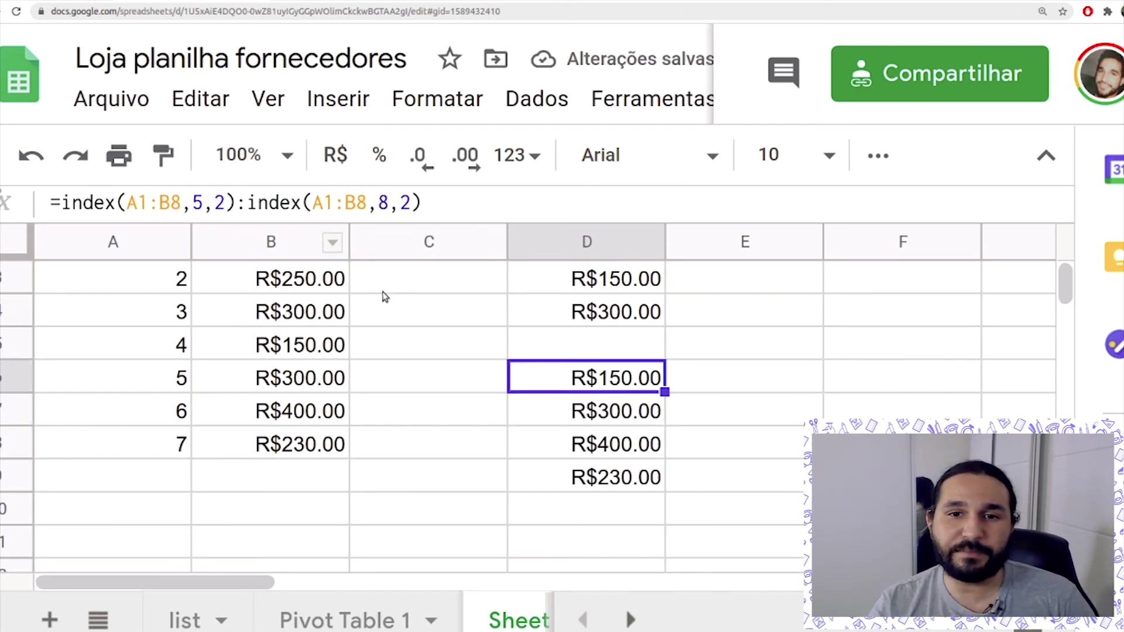
Wrap the INDEX:INDEX range in D6 in a MIN function.
left_click(61, 204)
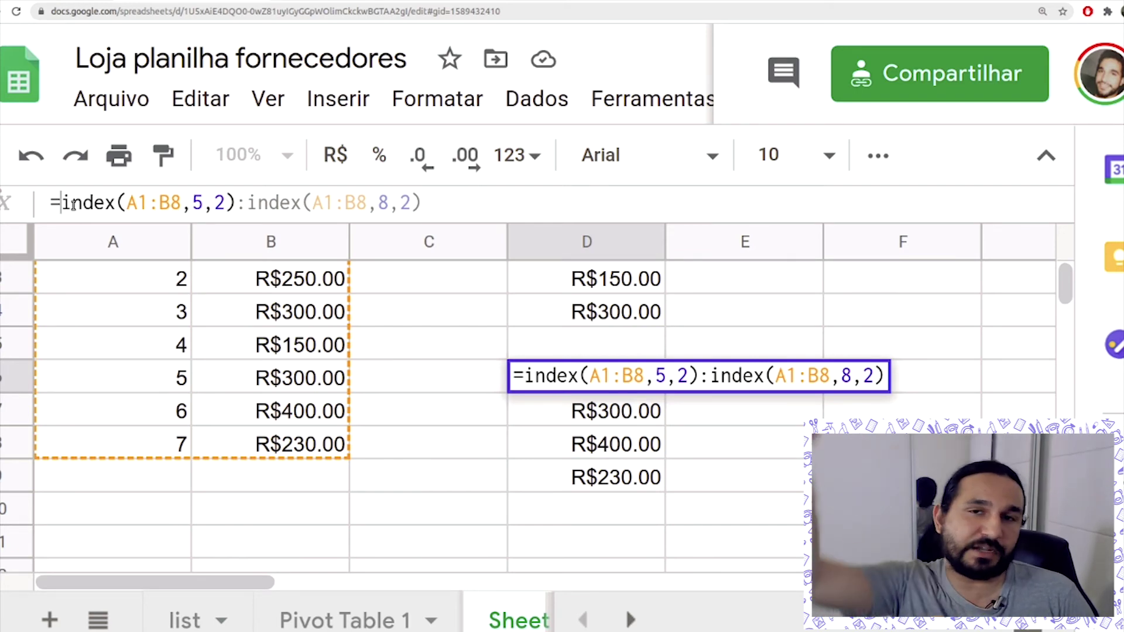
type("min(")
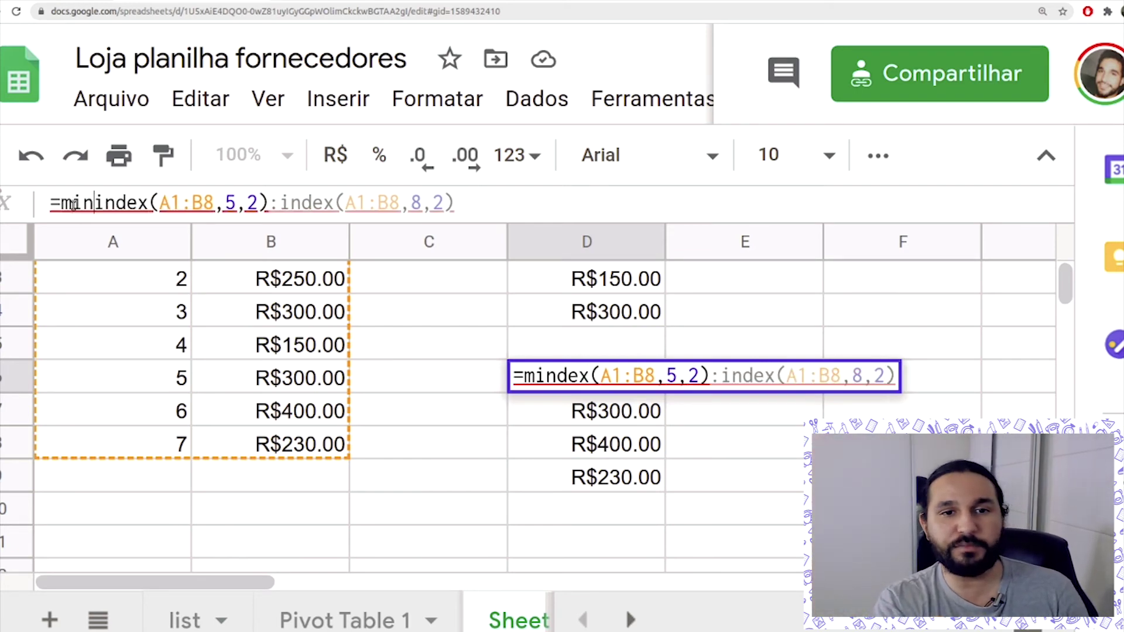
key("End")
type(")")
key("Return")
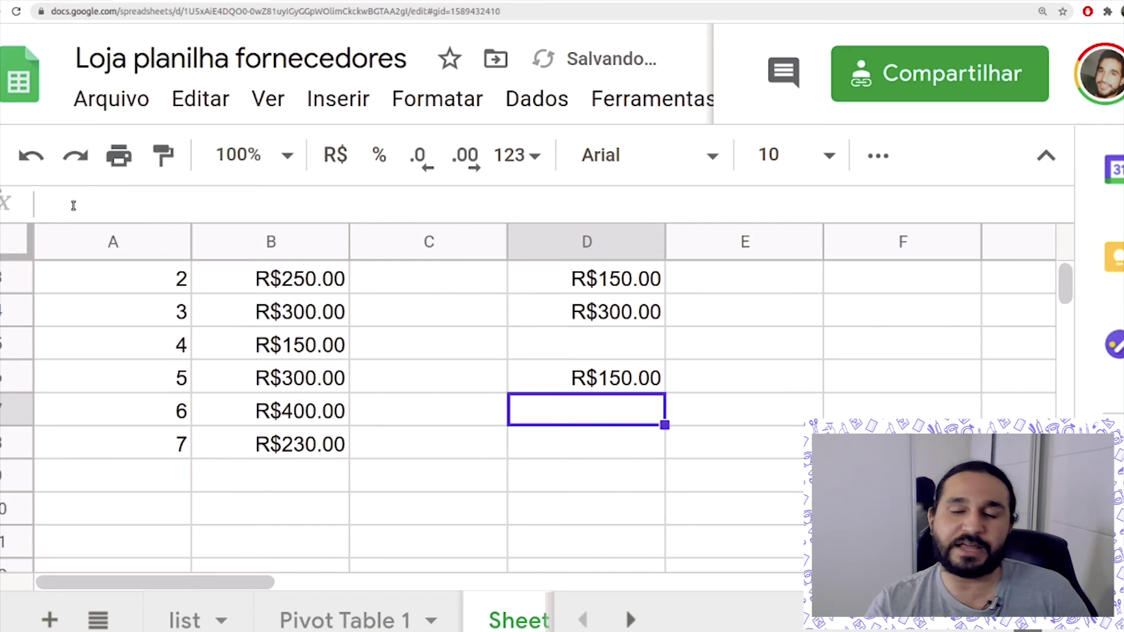
Review the INDEX:INDEX range inside the D6 formula and replace the surrounding MIN function with SUM.
left_click(550, 382)
left_click(104, 203)
left_click_drag(104, 202, 455, 212)
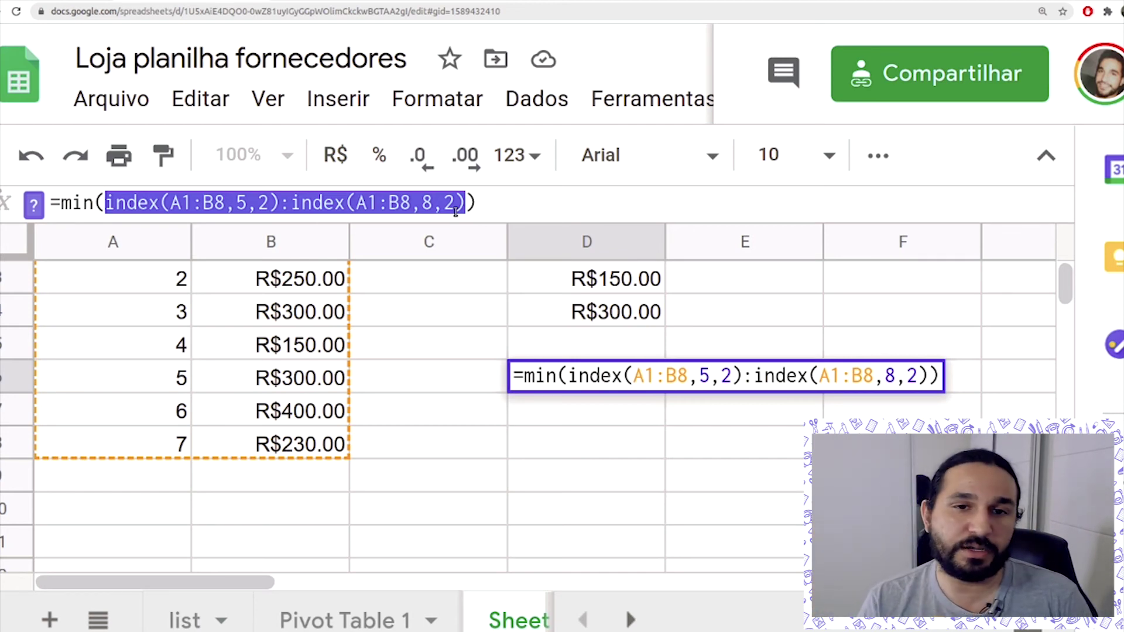
left_click(87, 202)
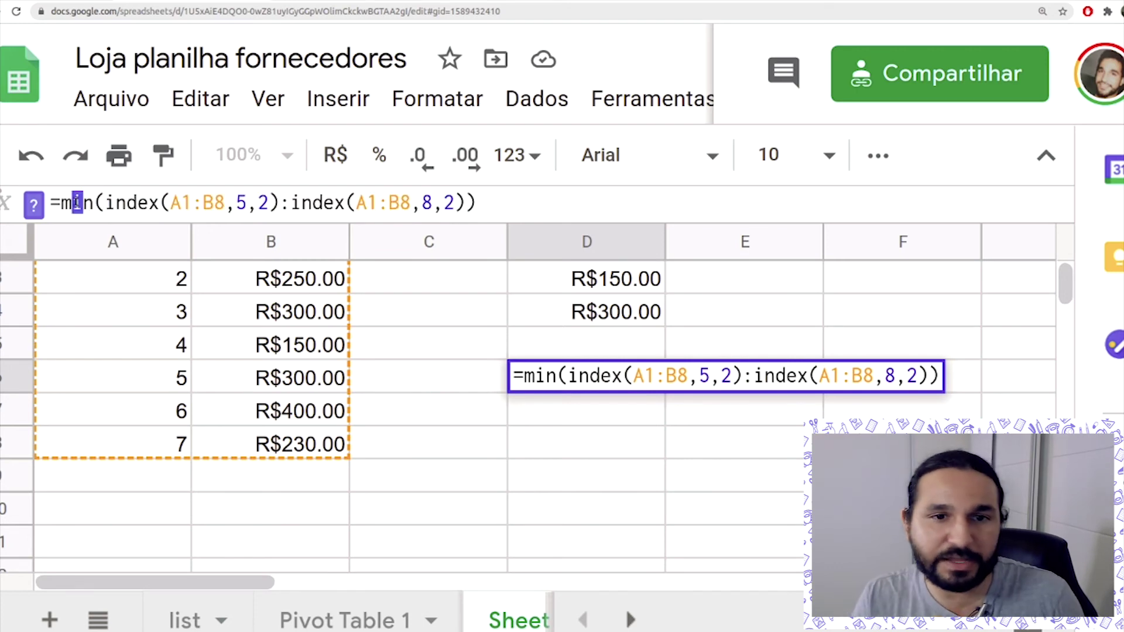
double_click(76, 202)
type("sum")
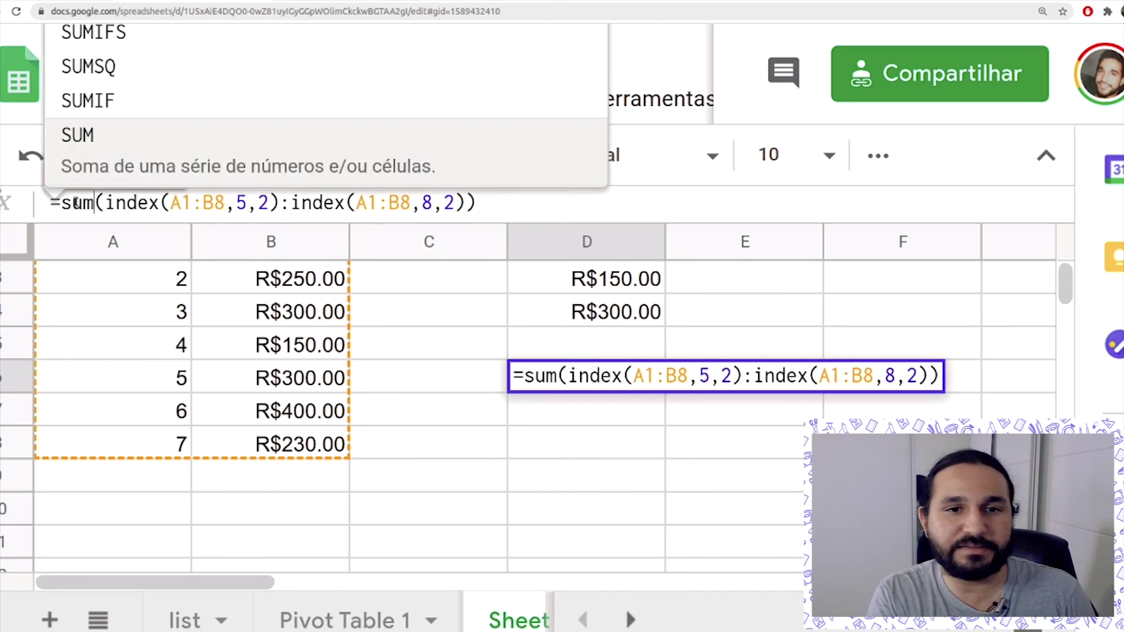
key("Return")
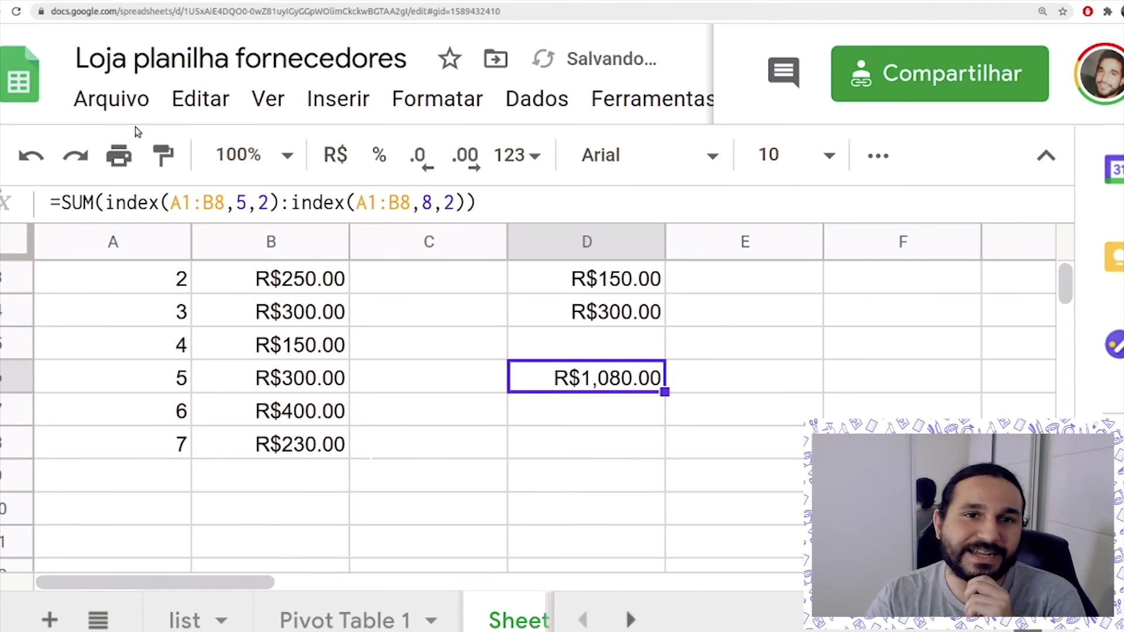
Switch to the article and examine both exercises and the first MIN(INDEX:INDEX) resolution formula for exercise 1.
left_click(68, 1)
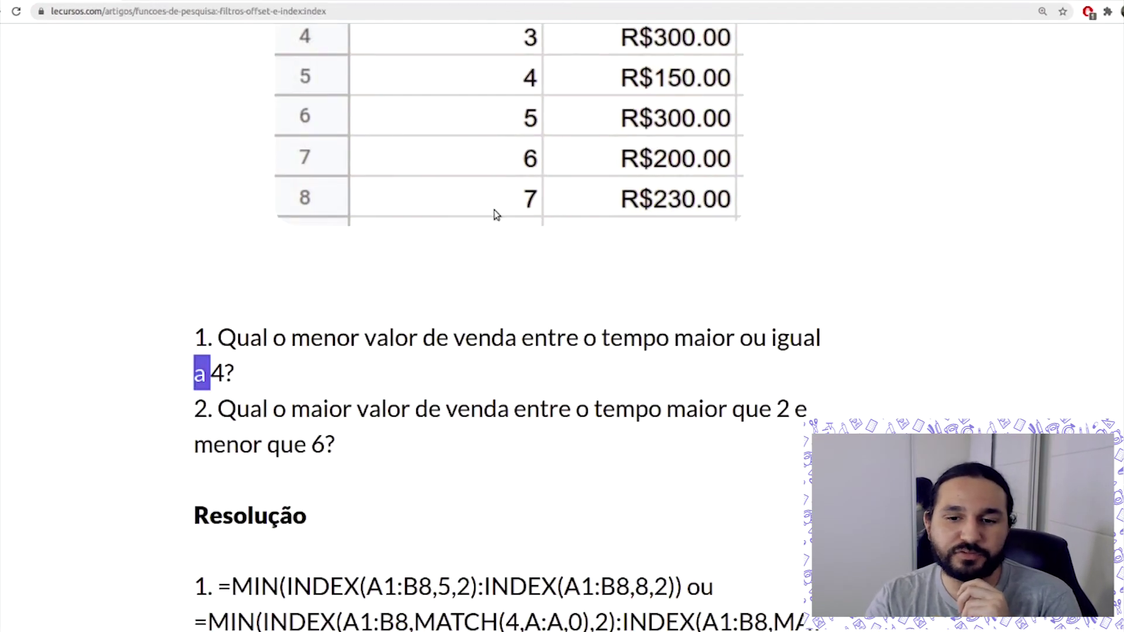
scroll(393, 205, "down", 5)
scroll(404, 209, "up", 8)
scroll(404, 199, "down", 5)
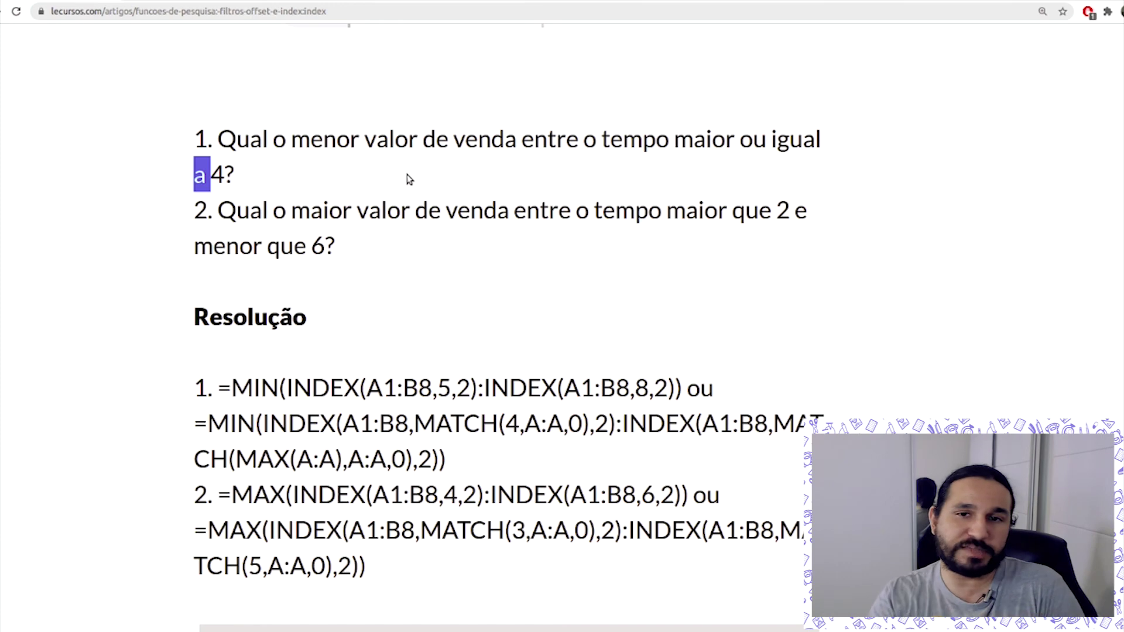
scroll(441, 271, "down", 2)
left_click_drag(286, 290, 410, 289)
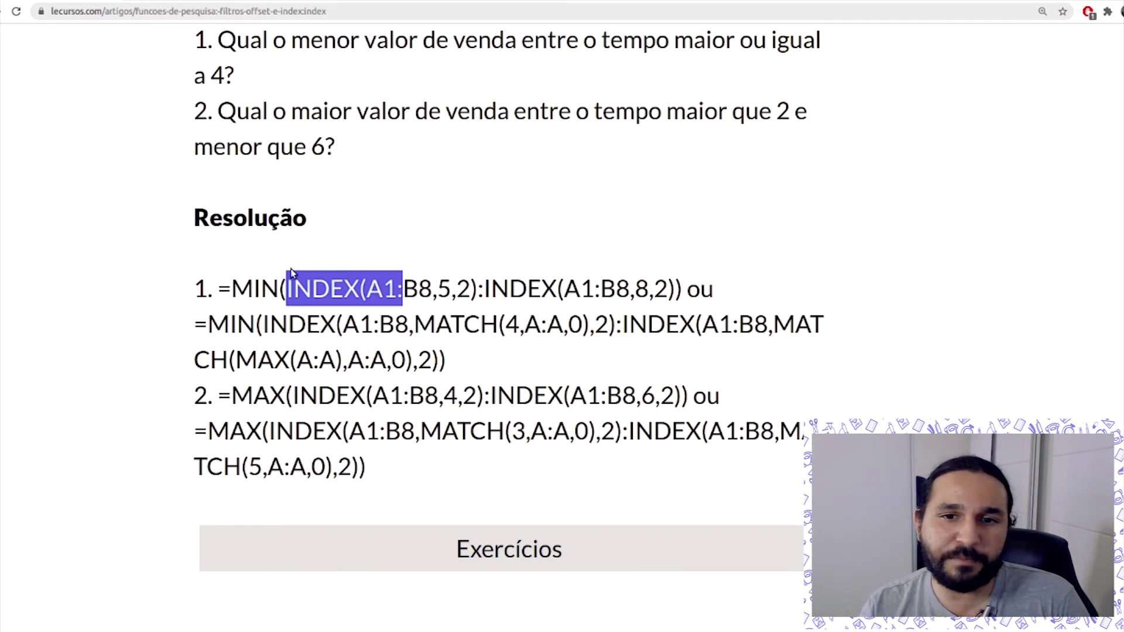
left_click(294, 285)
left_click_drag(291, 288, 670, 286)
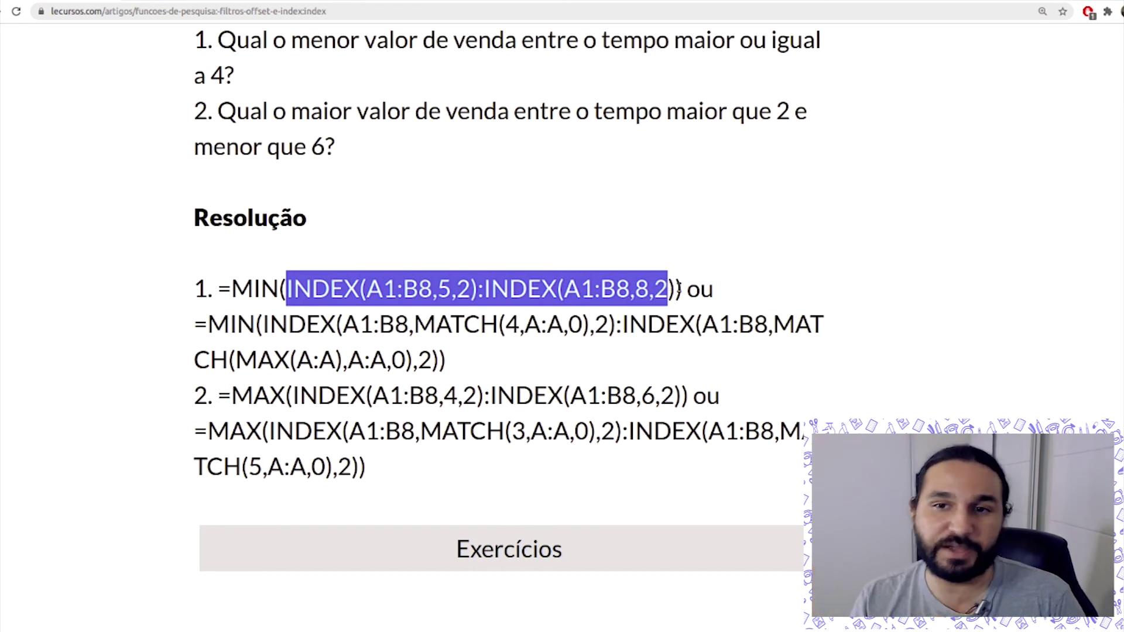
left_click(674, 287)
left_click_drag(477, 289, 621, 292)
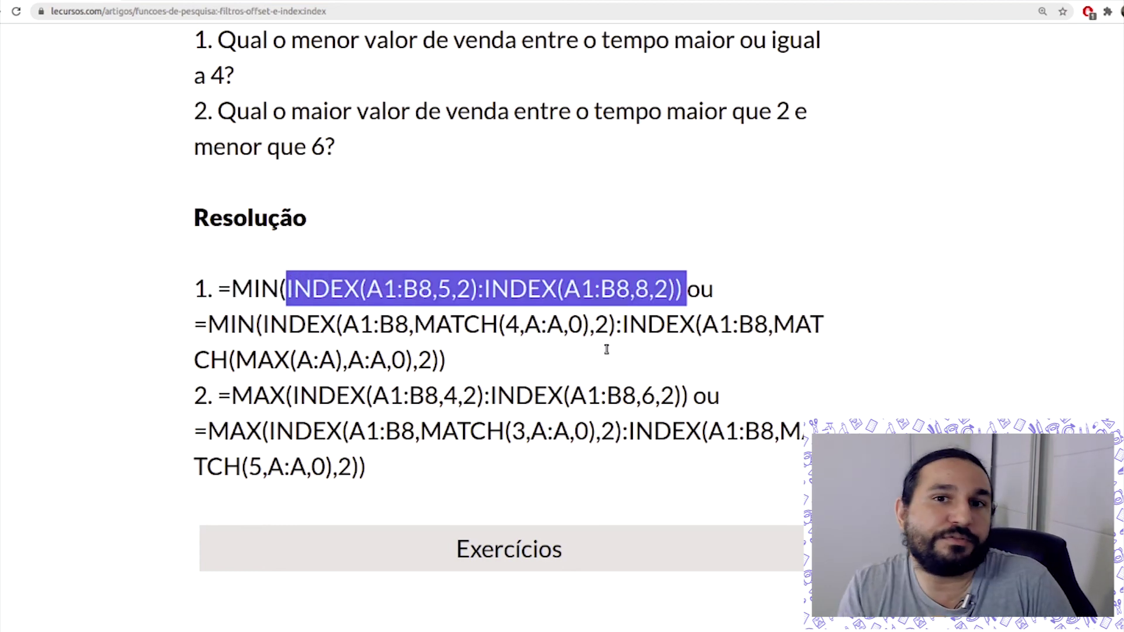